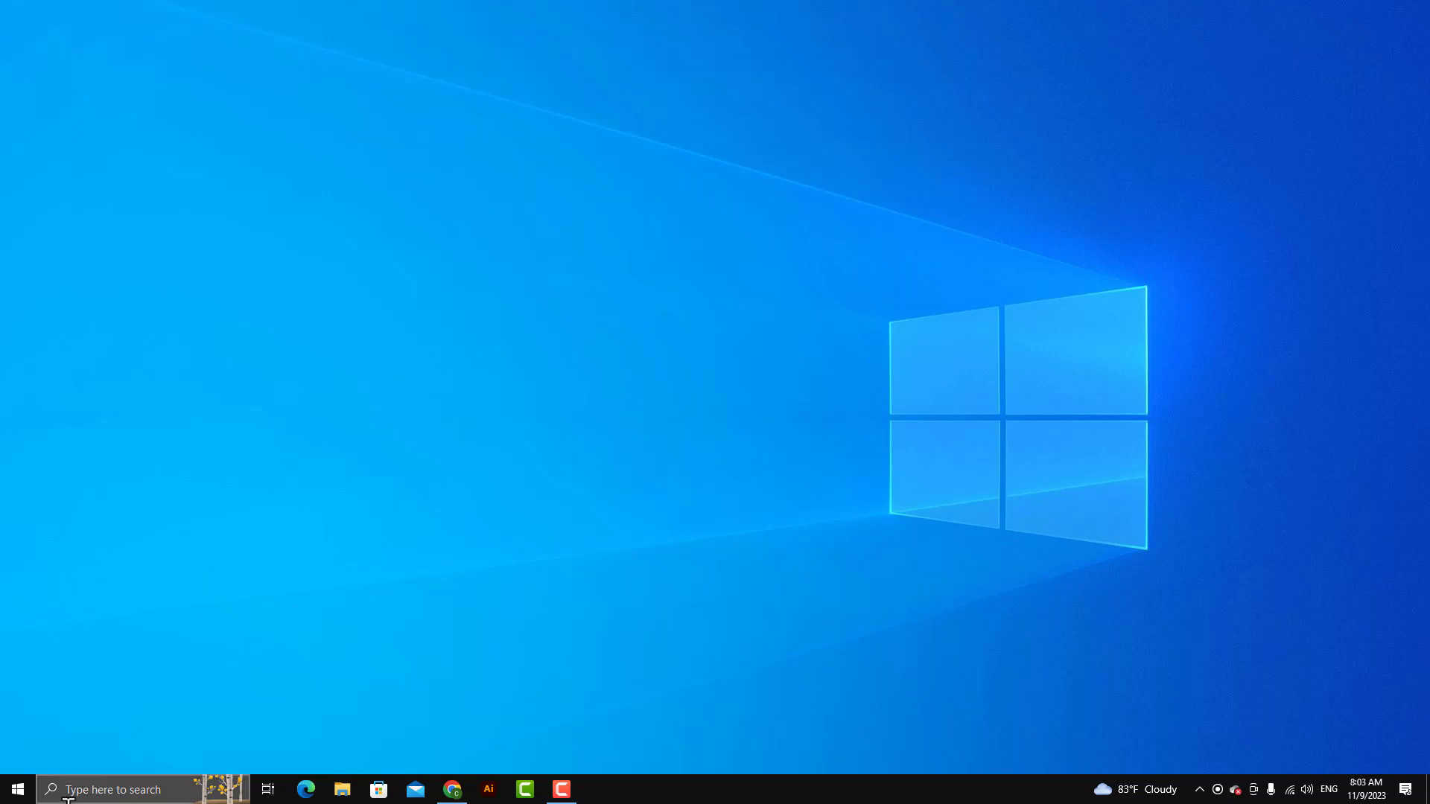
# Open the Windows Temp folder by running the command "temp" from the Run dialog
pyautogui.click(92, 791)
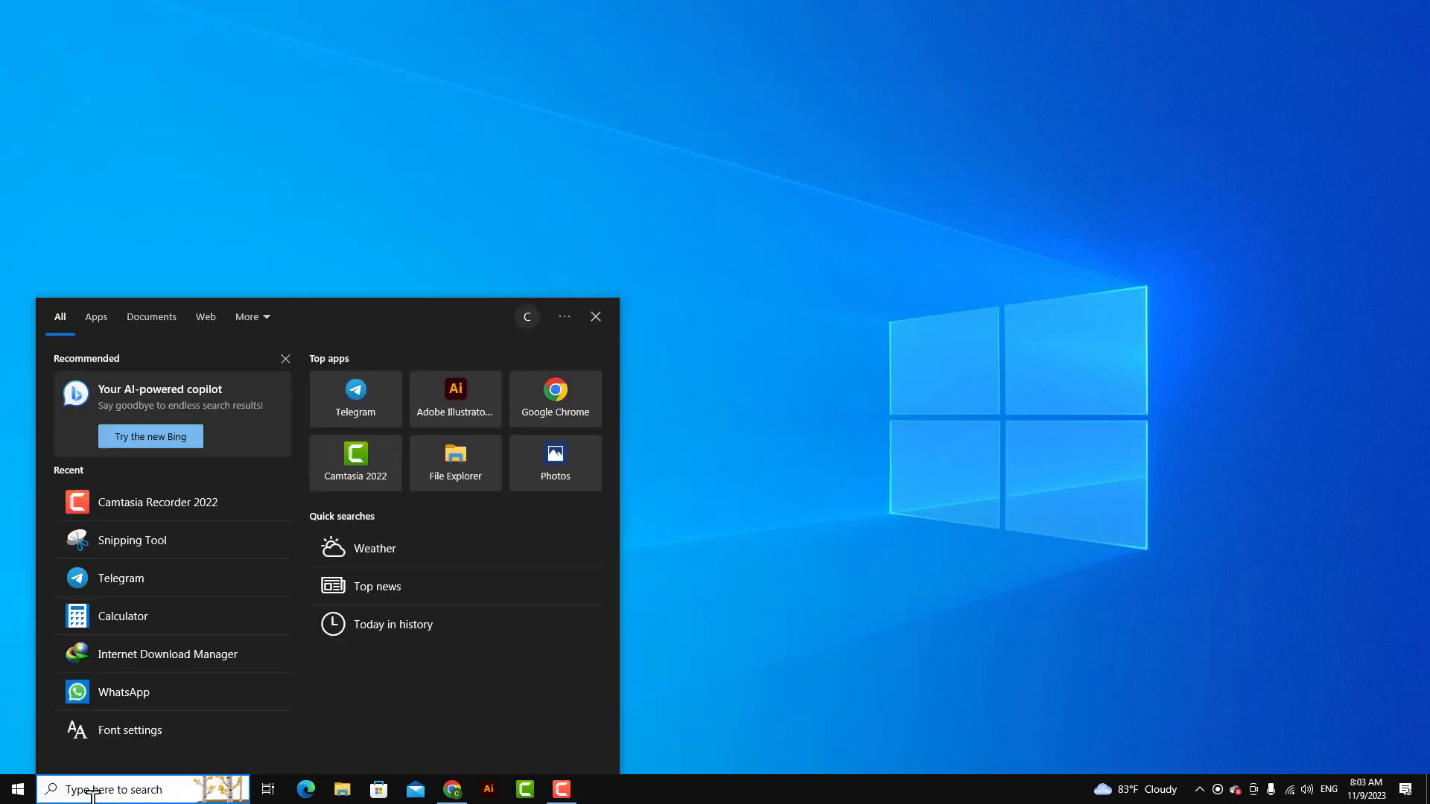
pyautogui.write('run')
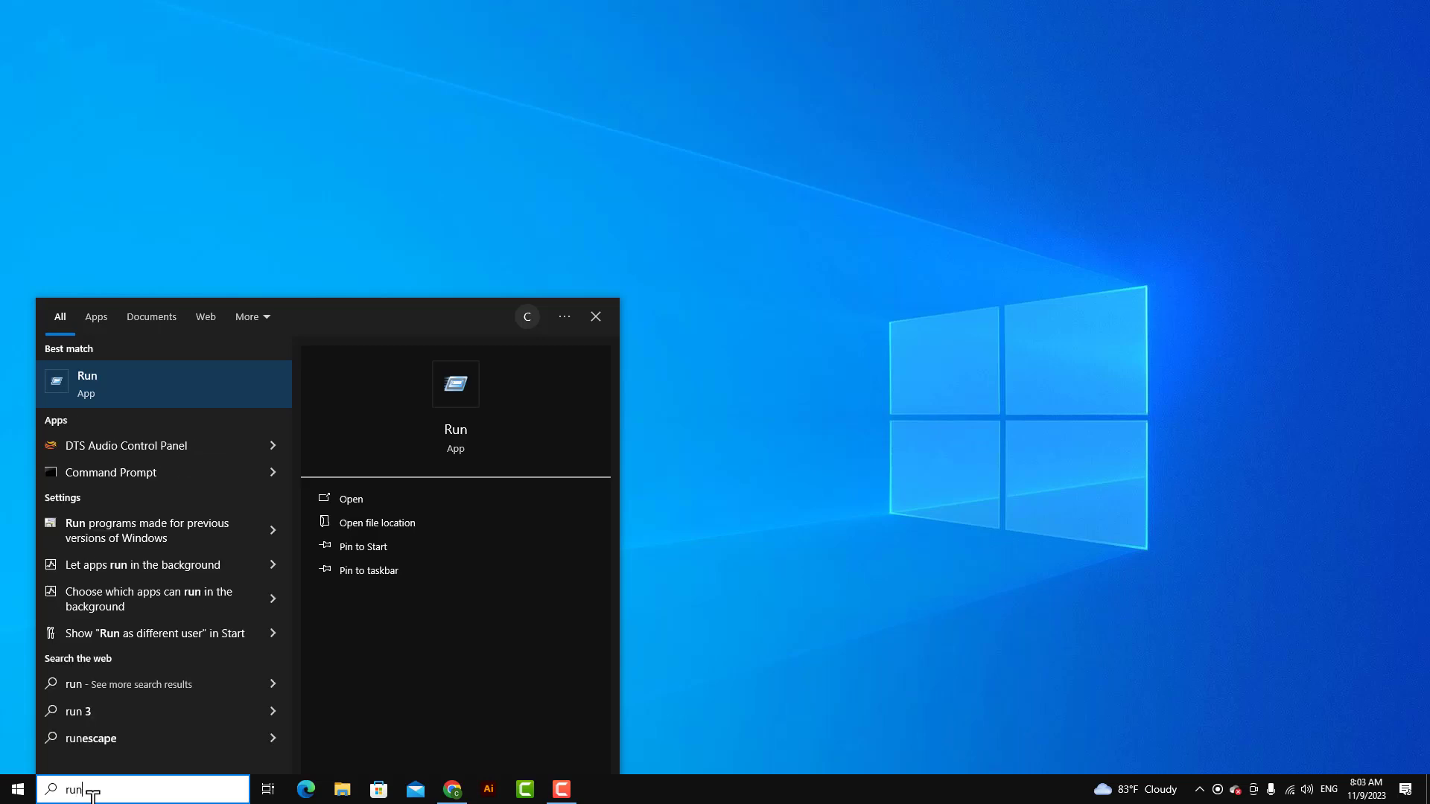
pyautogui.press('Return')
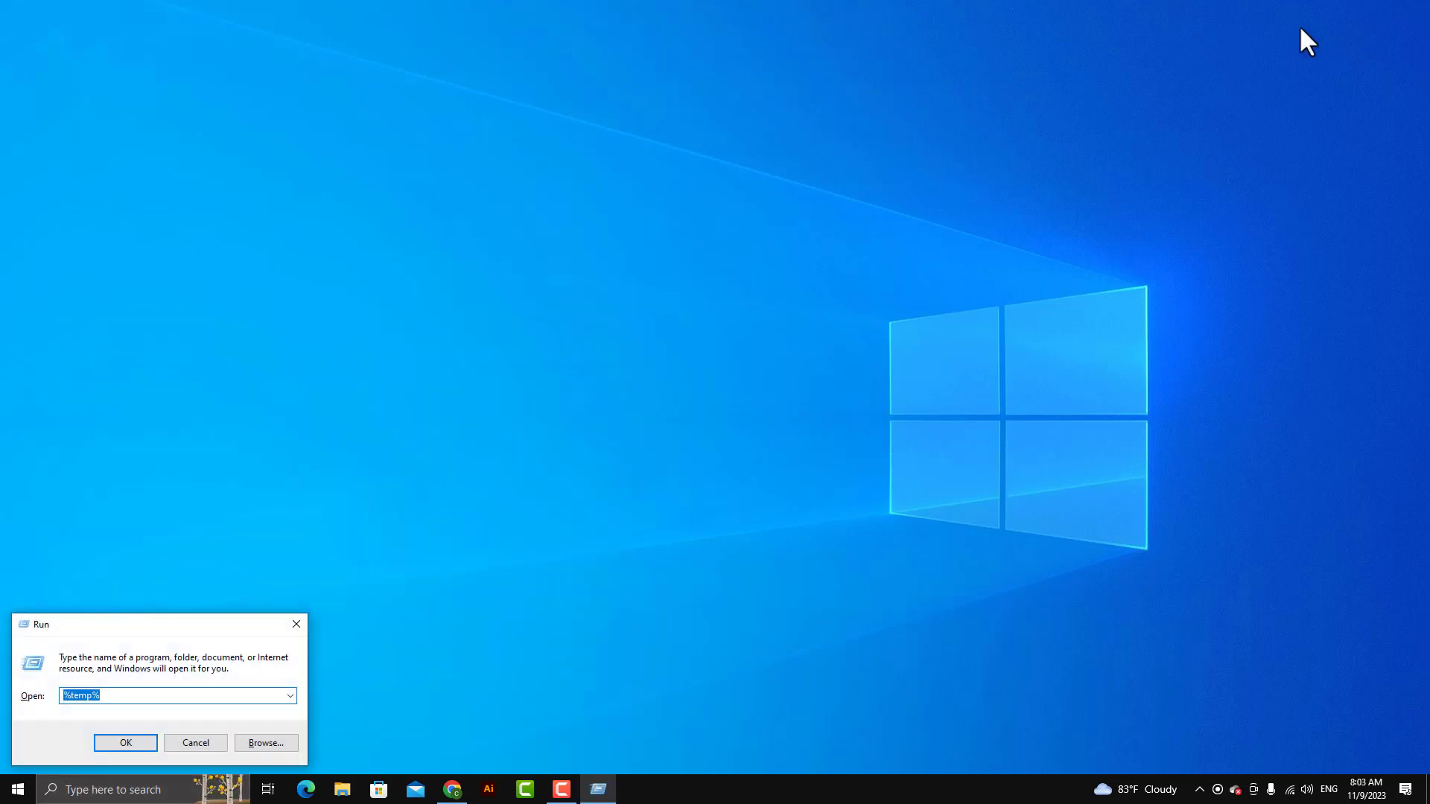
pyautogui.press('BackSpace')
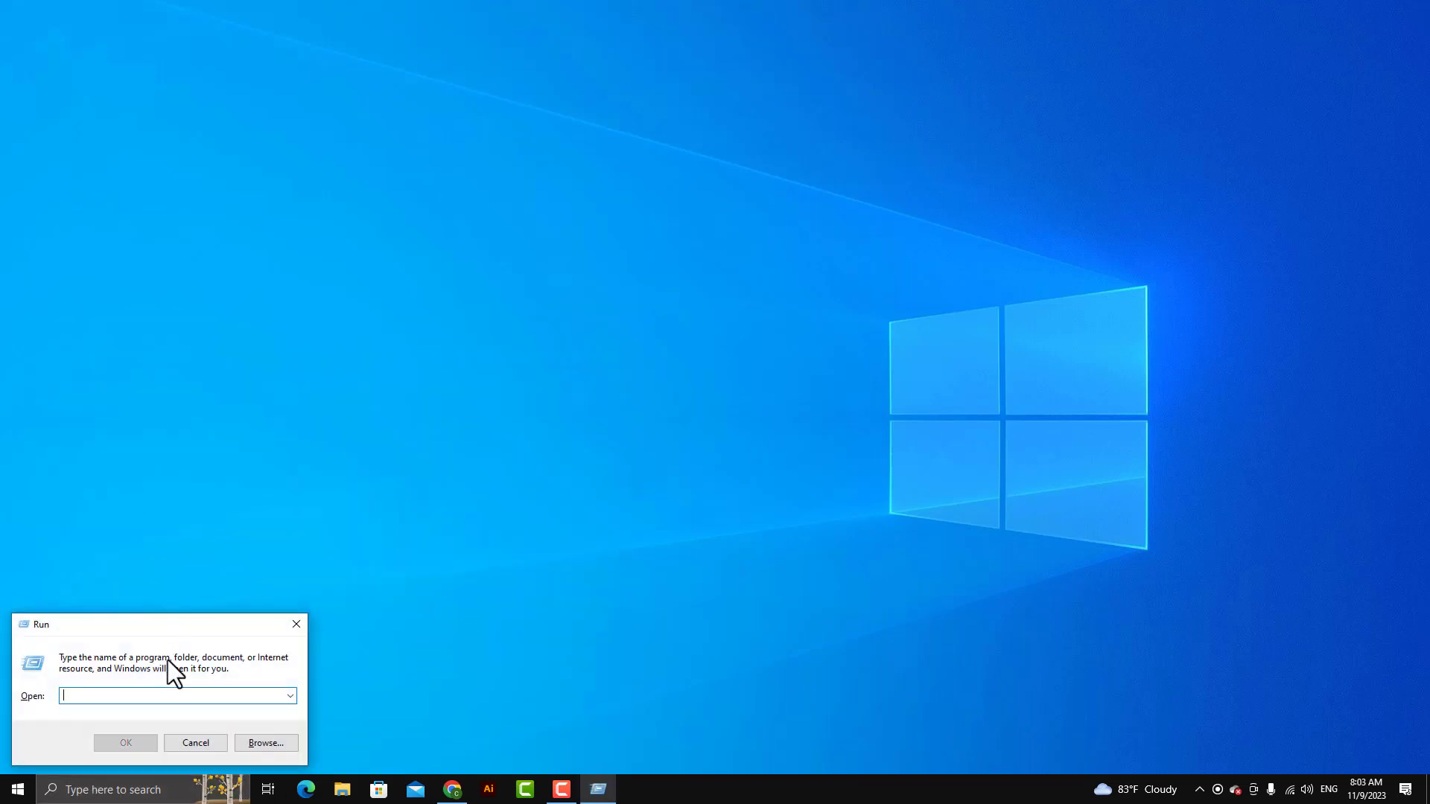
pyautogui.write('temp')
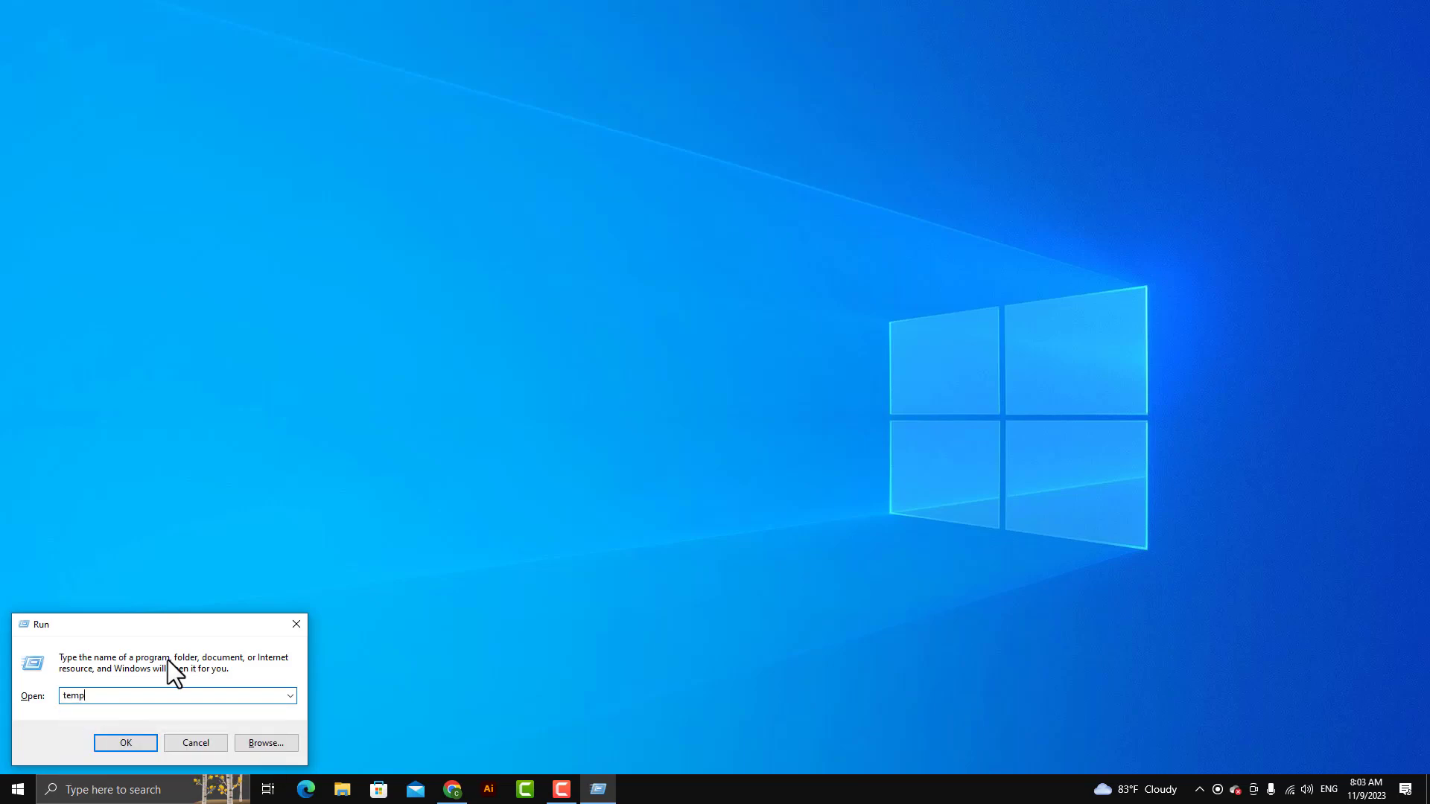
pyautogui.press('Return')
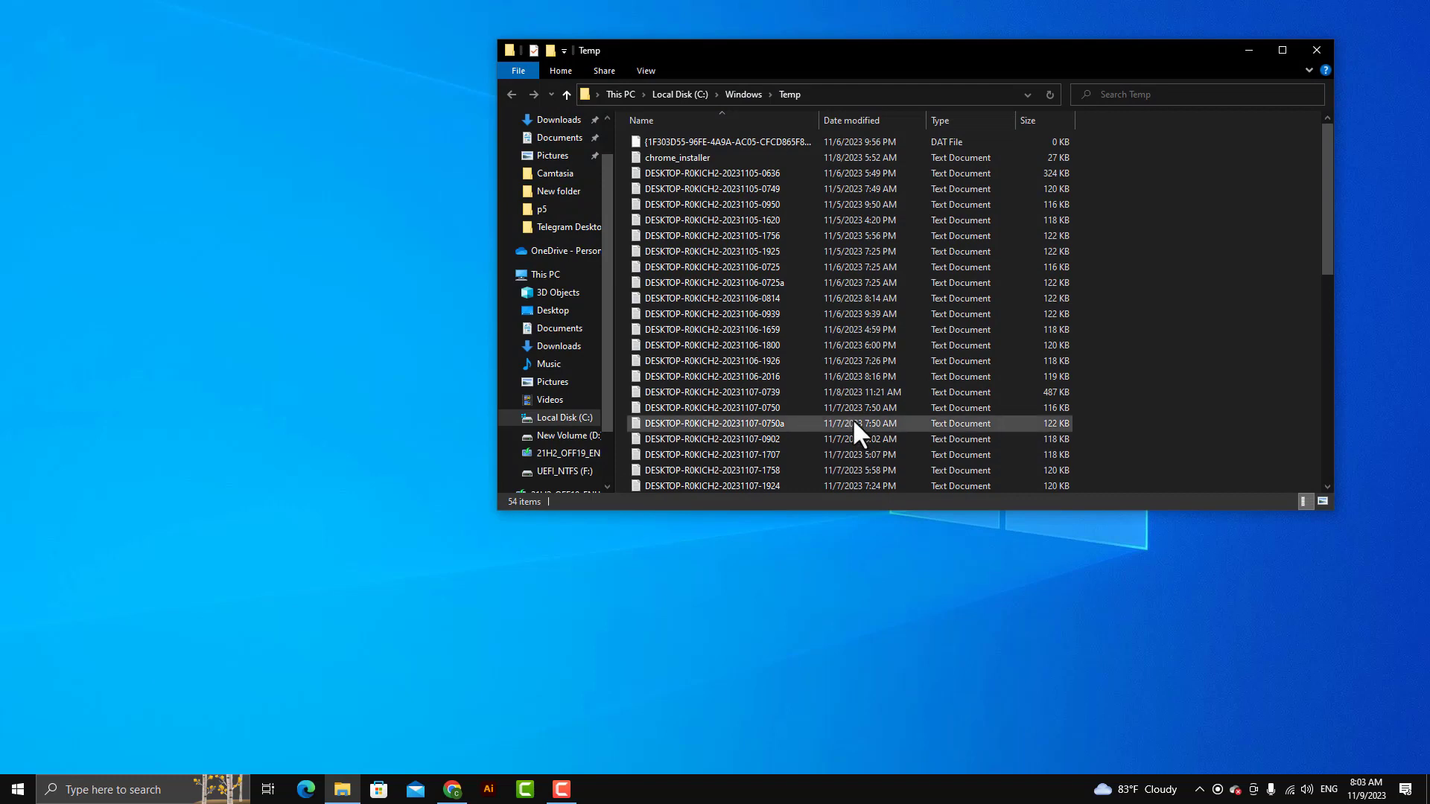
# Delete all files in the Windows Temp folder, skipping every file in use, and close the folder window
pyautogui.scroll(-10, 879, 408)
pyautogui.scroll(10, 880, 409)
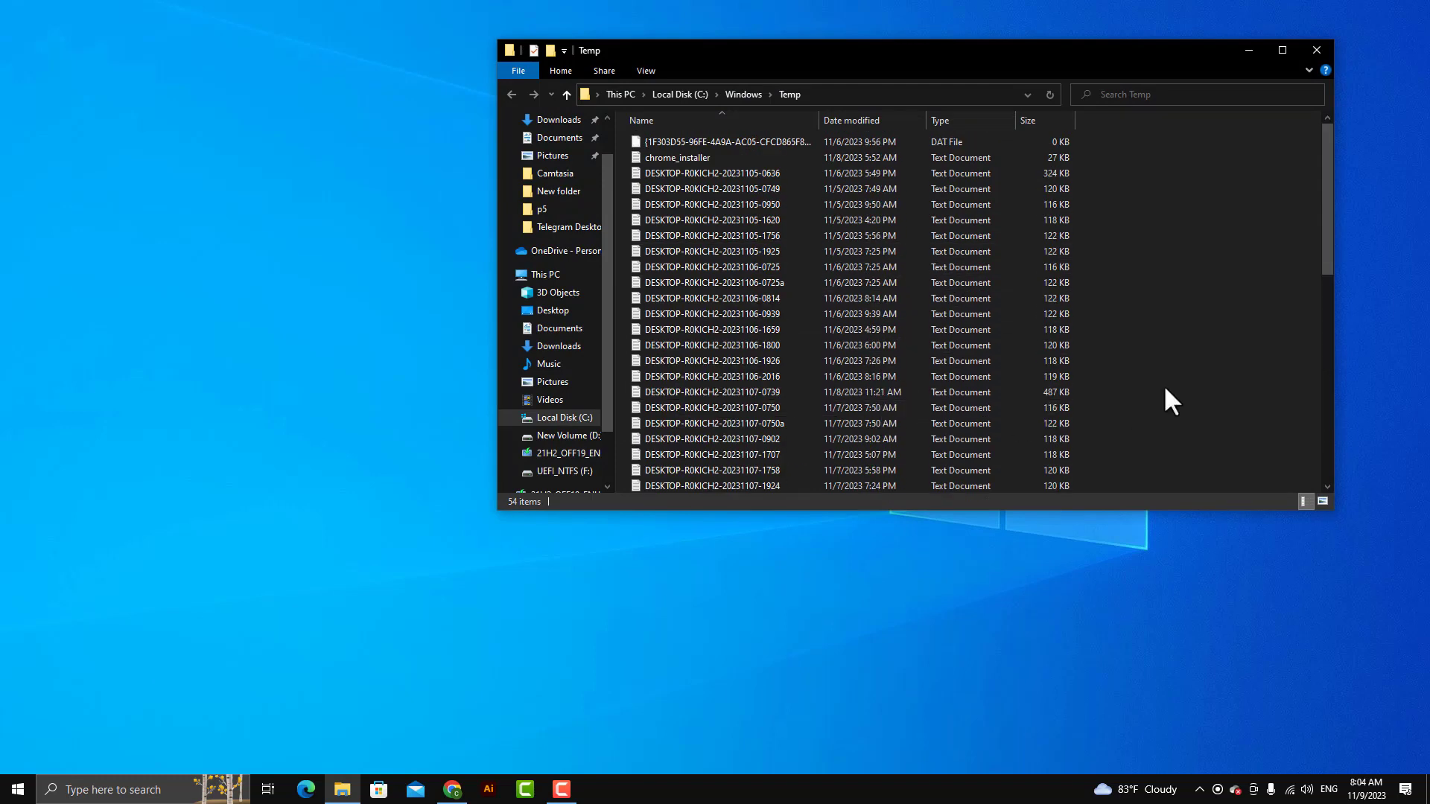
pyautogui.hotkey('ctrl', 'a')
pyautogui.press('Delete')
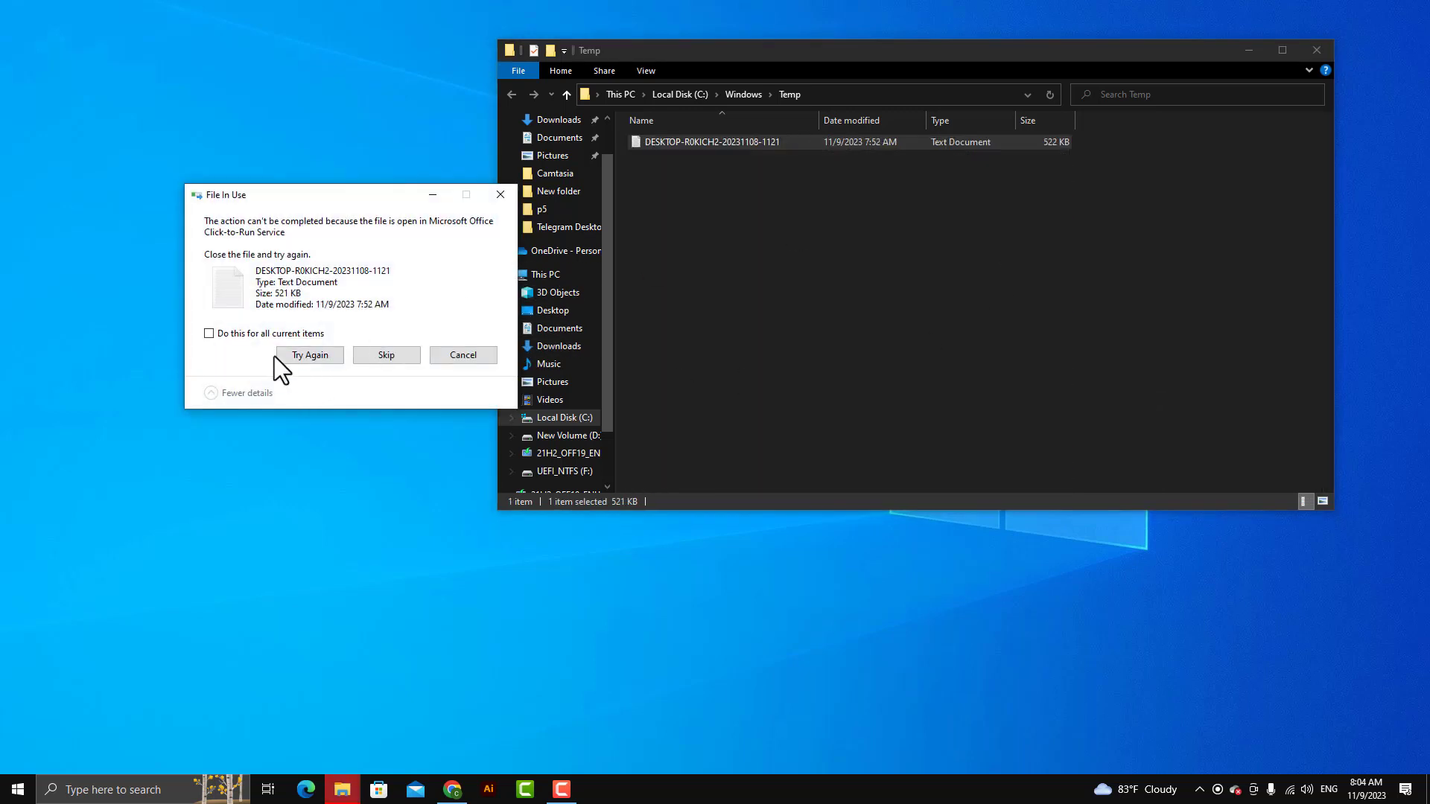
pyautogui.click(253, 336)
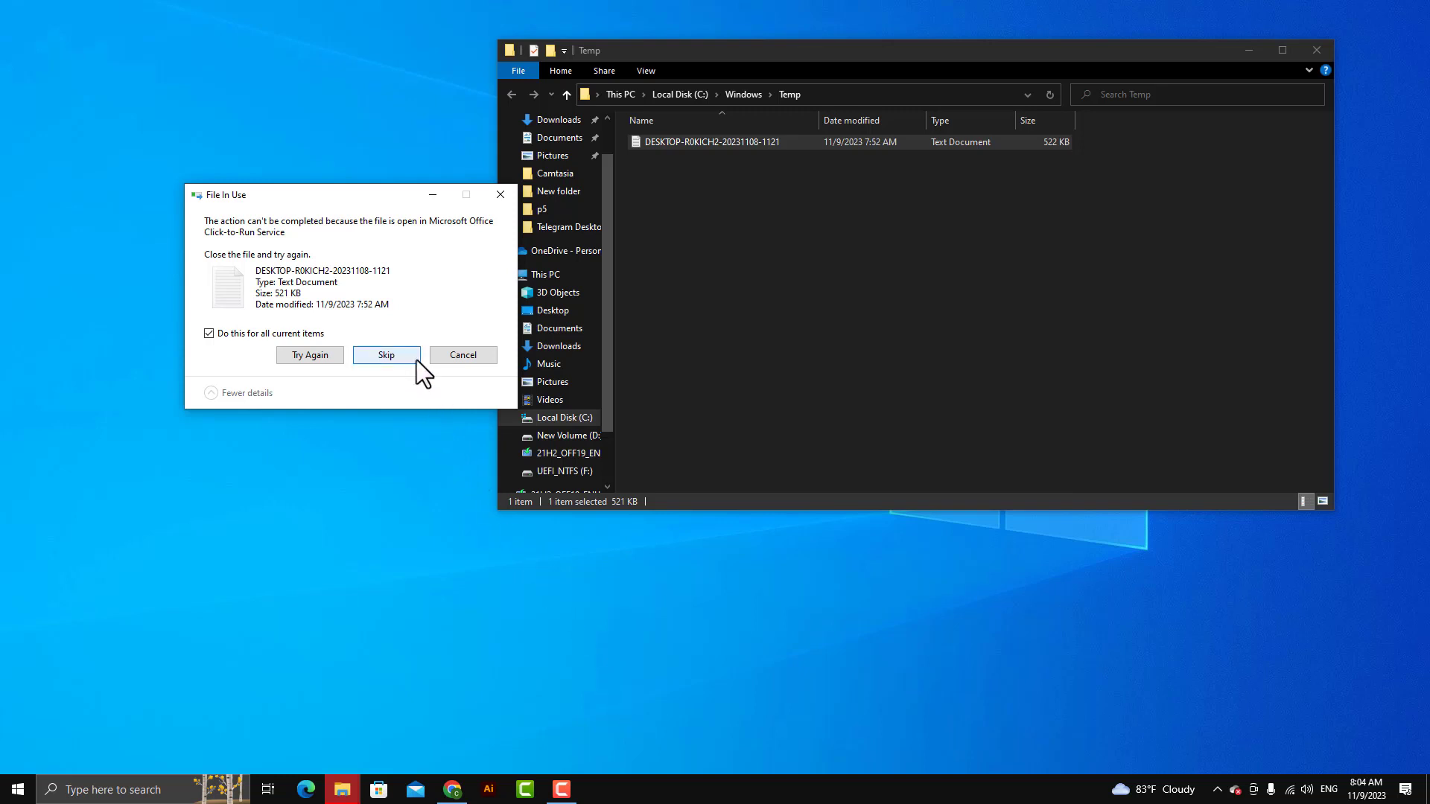
pyautogui.click(386, 355)
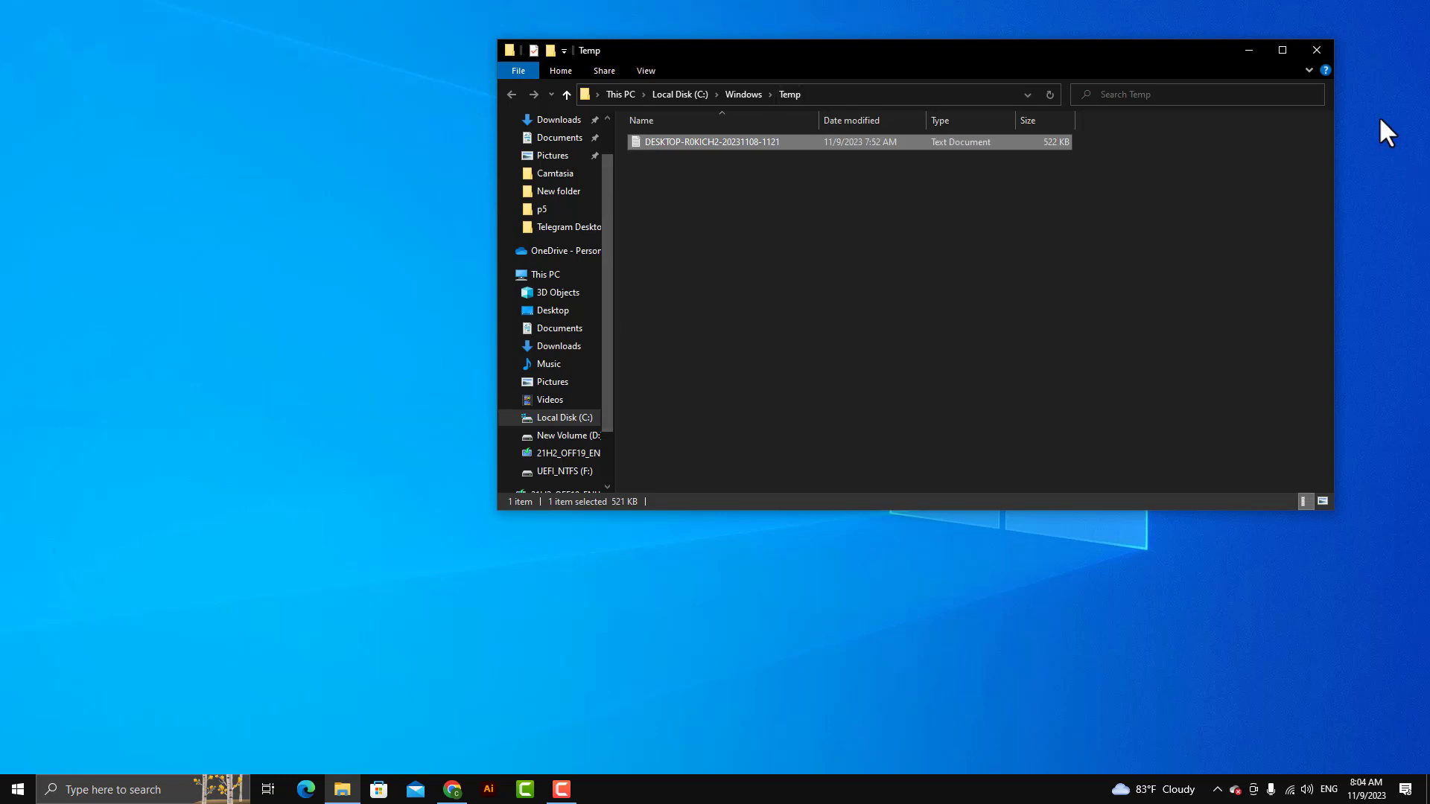
pyautogui.click(1316, 46)
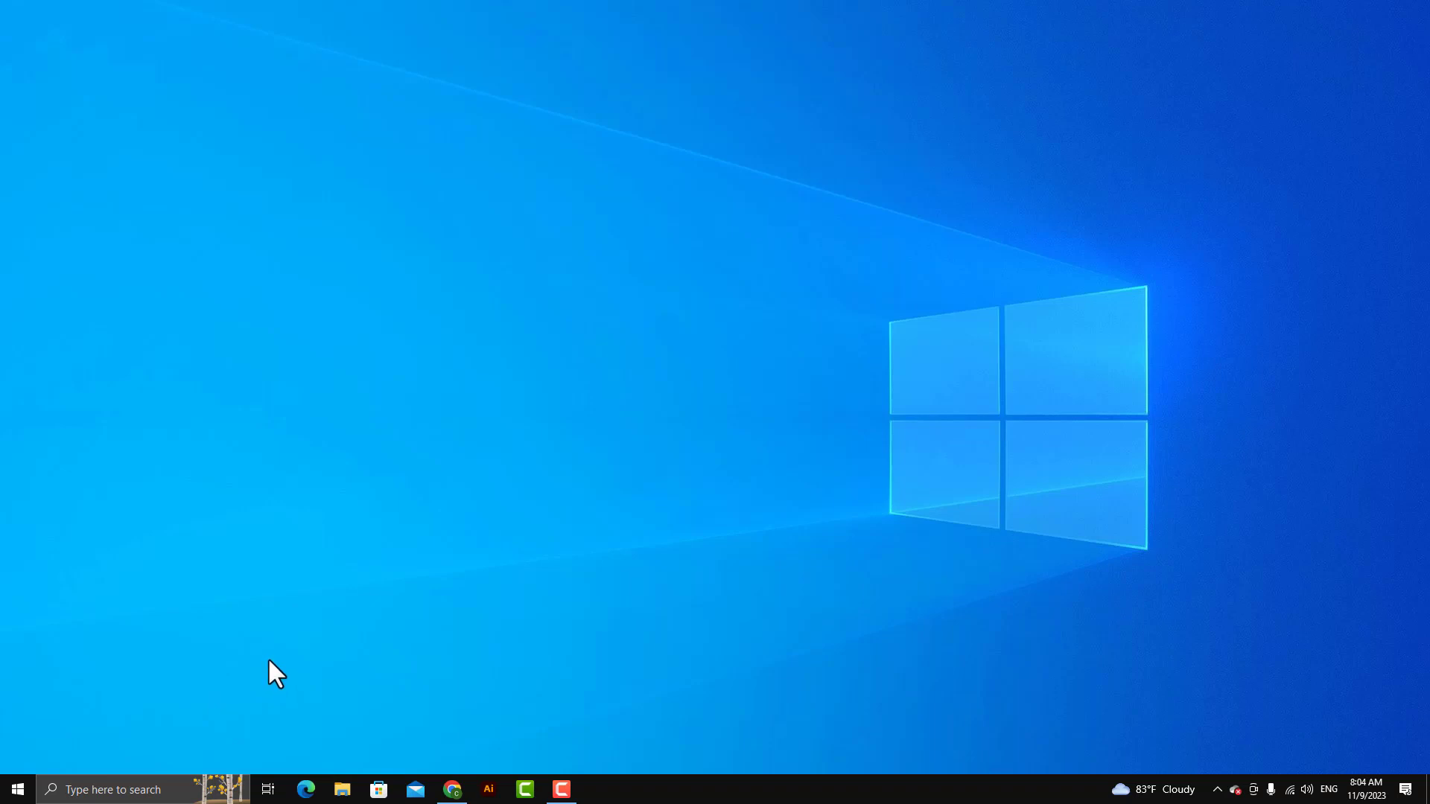
# Open the user's local Temp folder by running "%temp%" from the Run dialog
pyautogui.press('super+r')
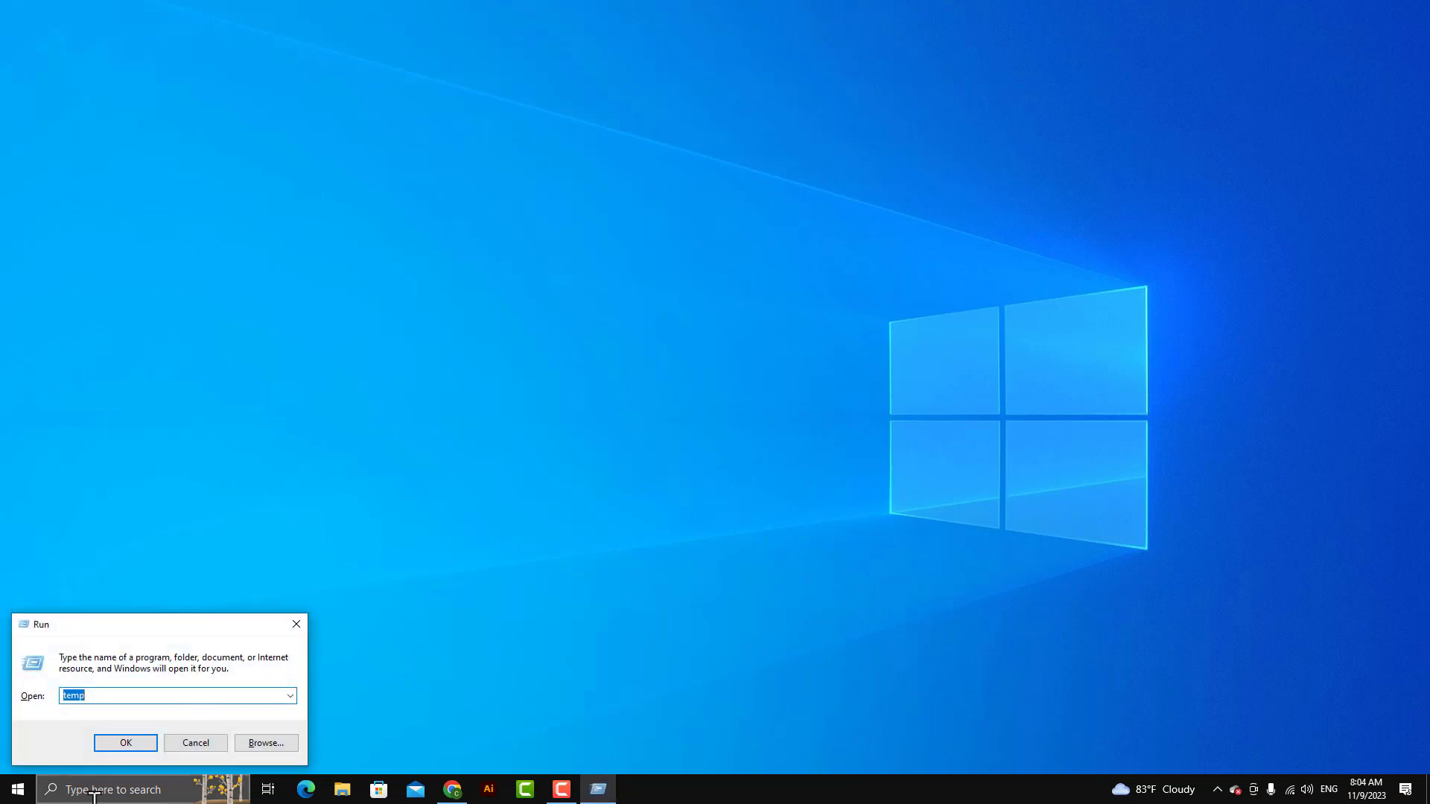
pyautogui.click(187, 693)
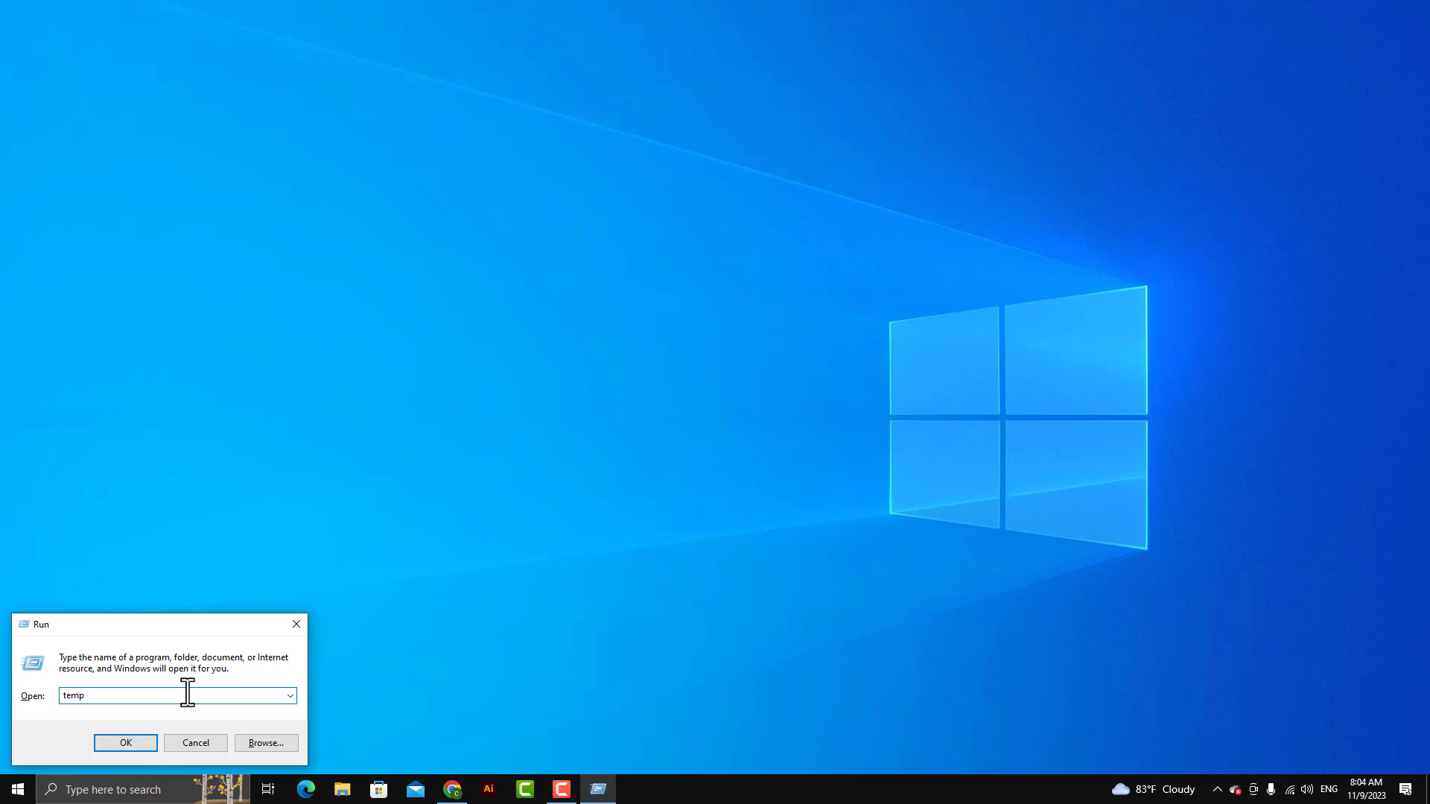
pyautogui.write('%')
pyautogui.click(64, 695)
pyautogui.write('%')
pyautogui.click(126, 744)
# Delete everything in the user's Temp folder, skipping in-use and missing items and granting administrator permission for all protected ones
pyautogui.scroll(-20, 827, 288)
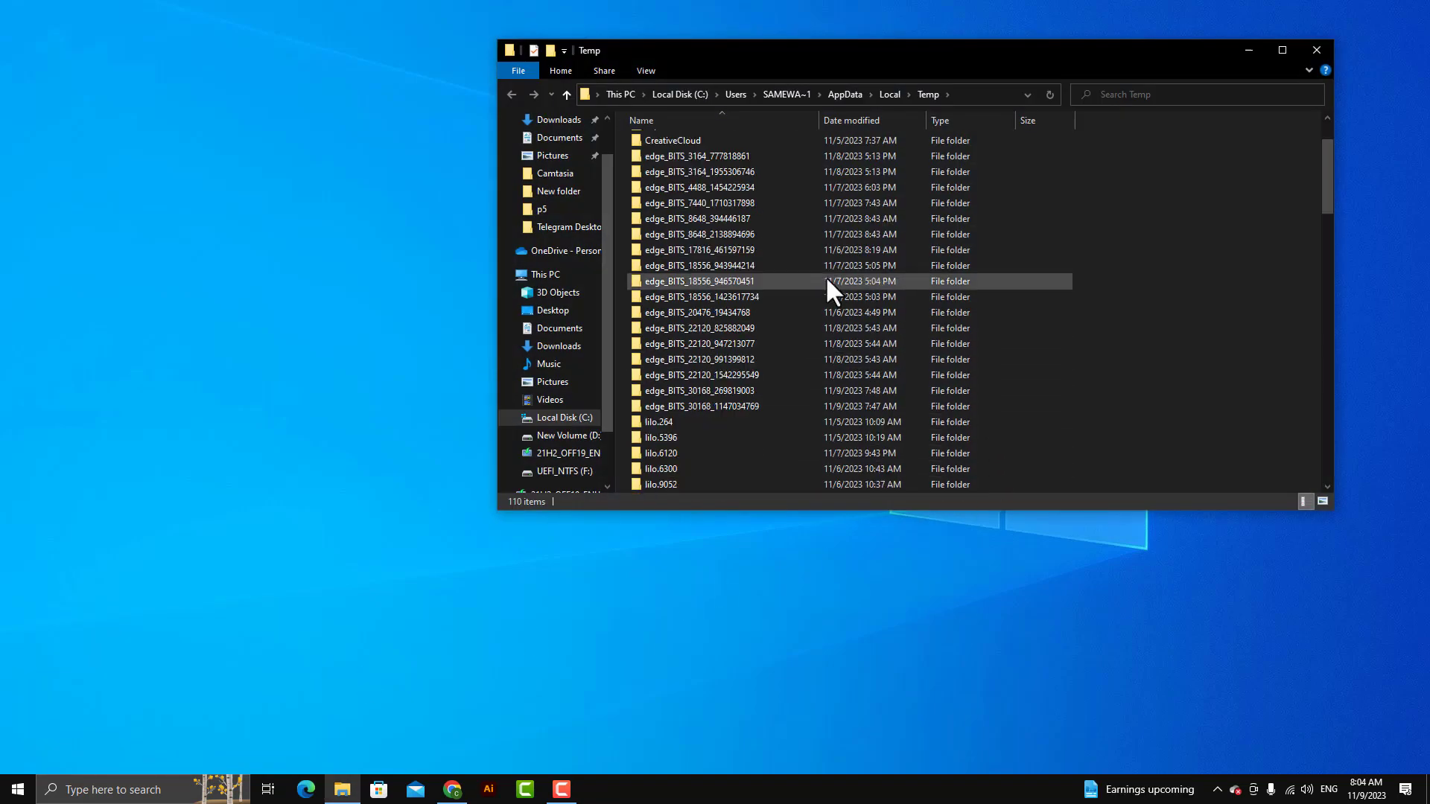
pyautogui.scroll(20, 829, 329)
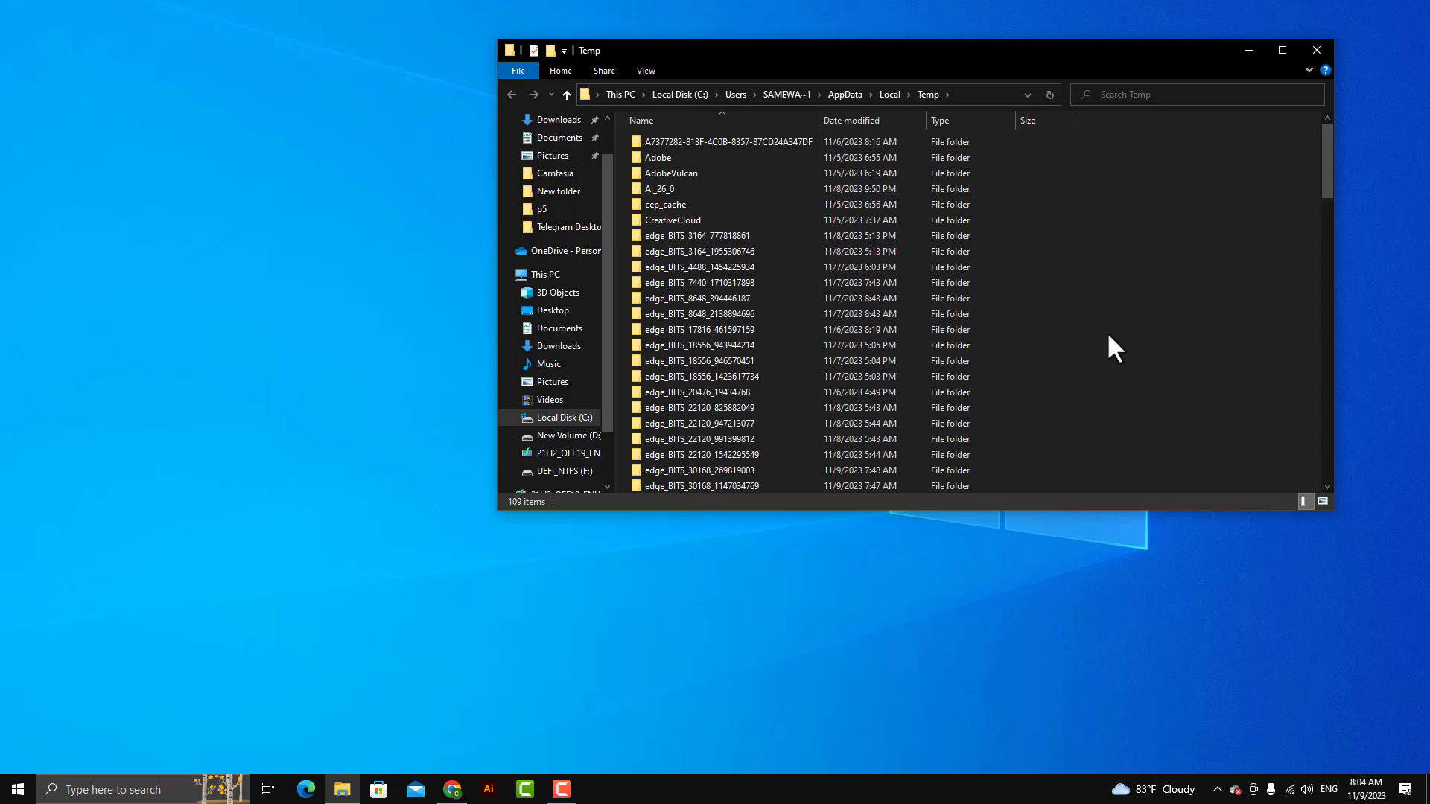
pyautogui.hotkey('ctrl', 'a')
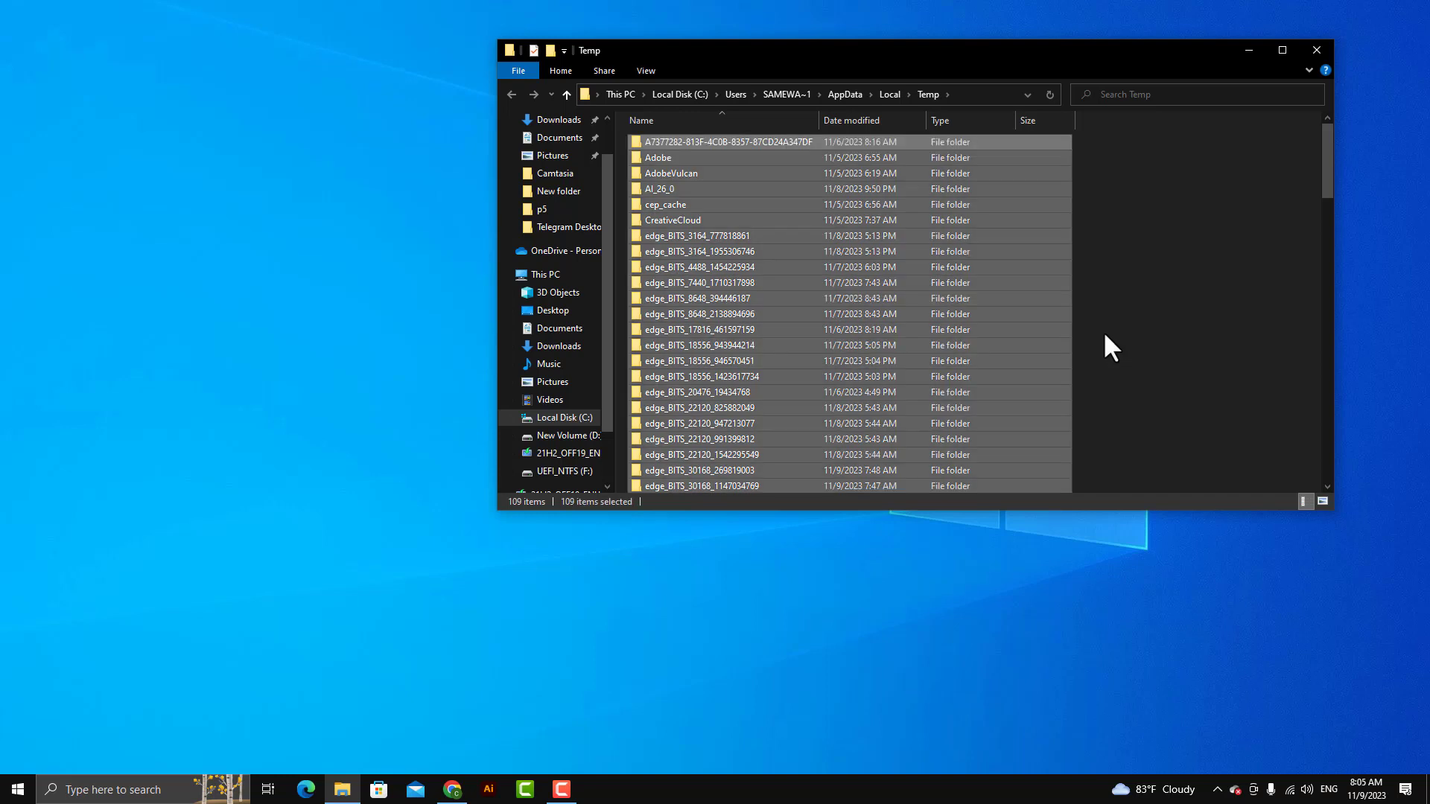
pyautogui.press('Delete')
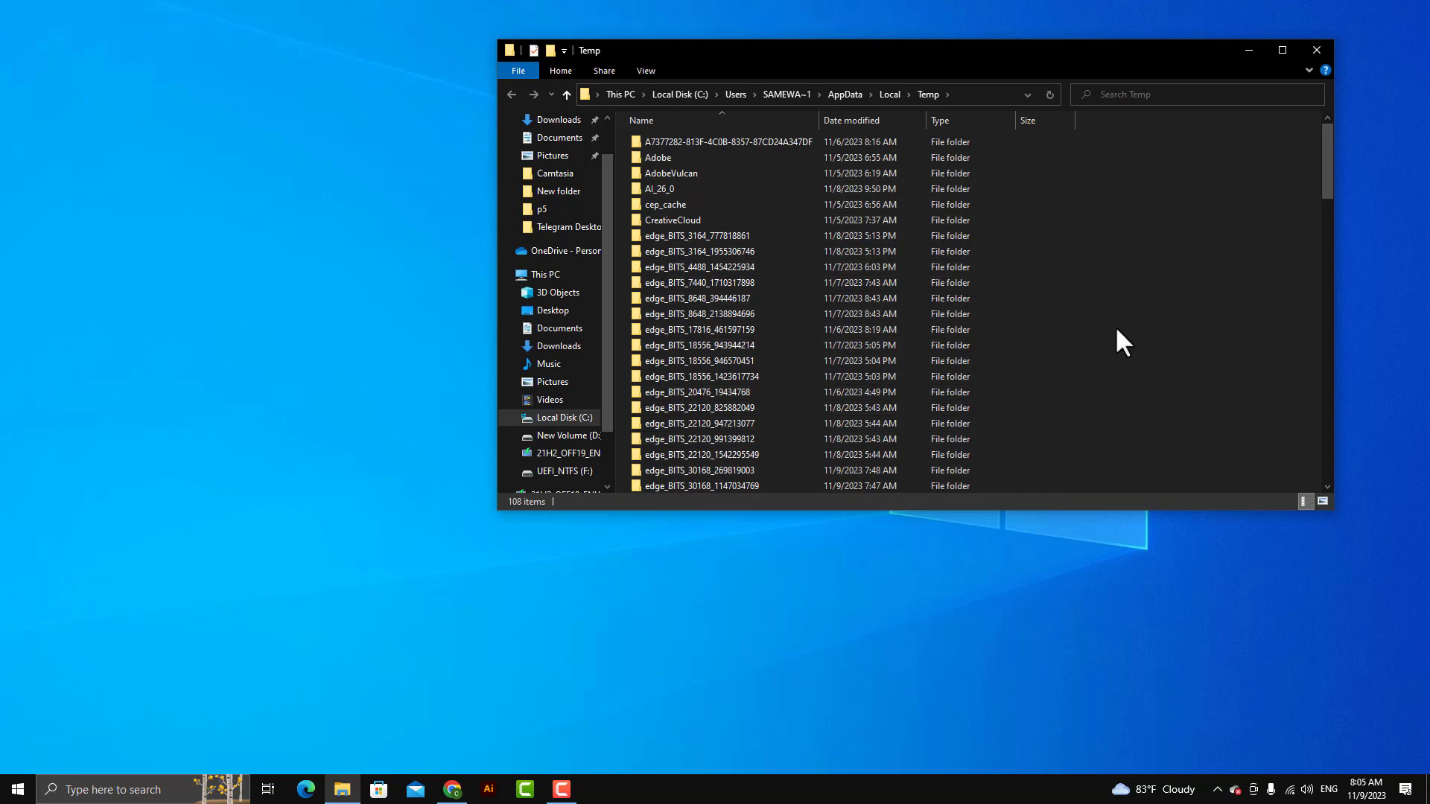
pyautogui.hotkey('ctrl', 'a')
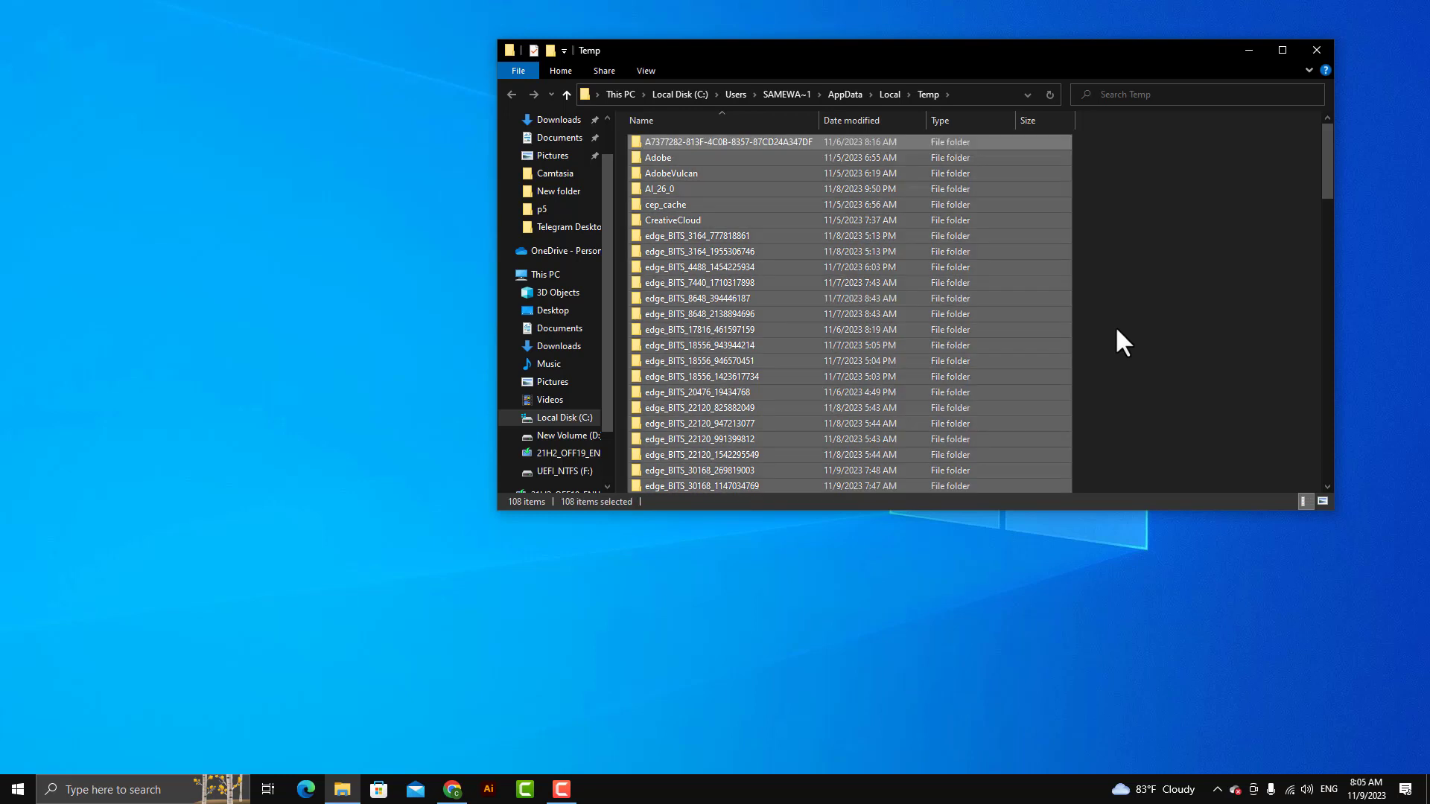
pyautogui.press('Delete')
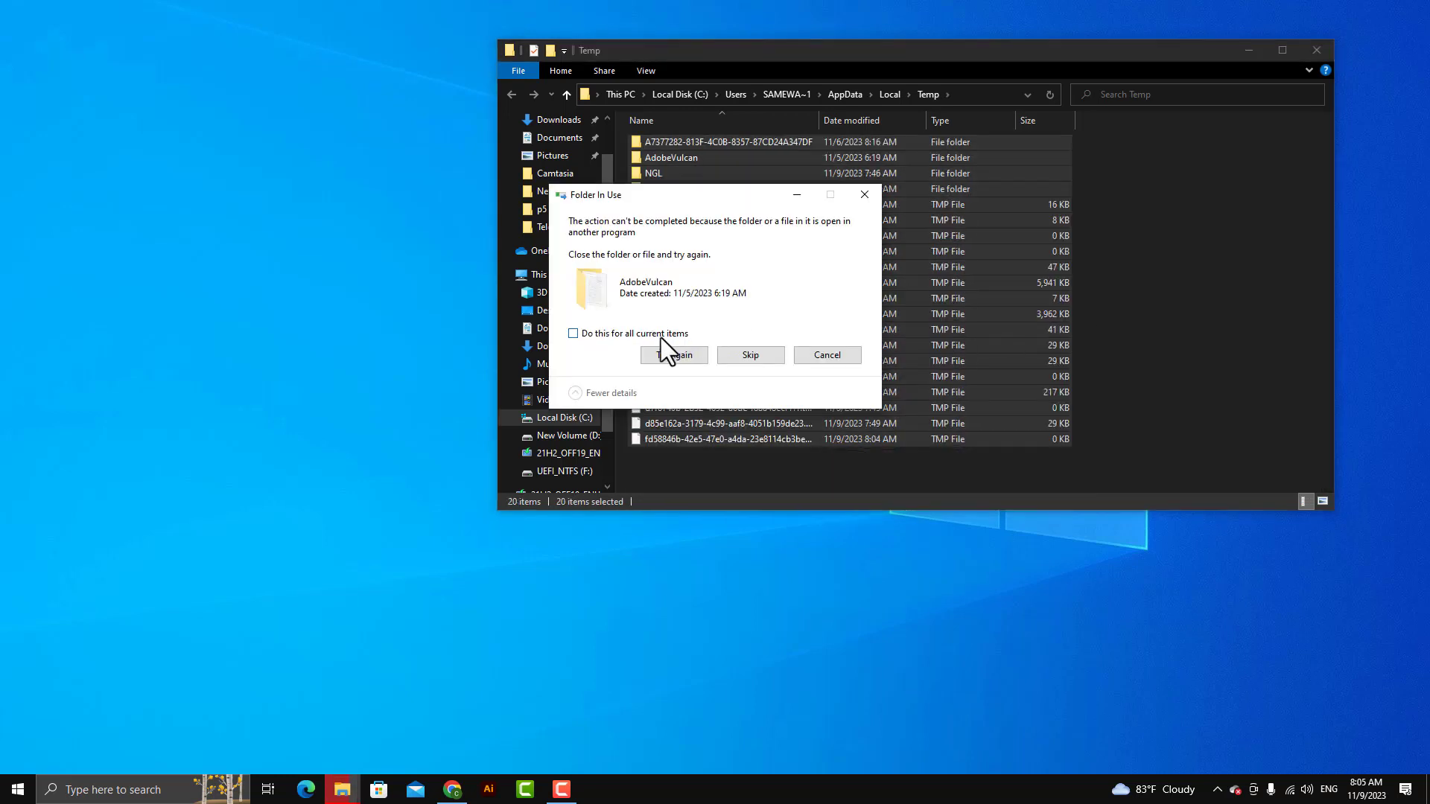
pyautogui.click(762, 362)
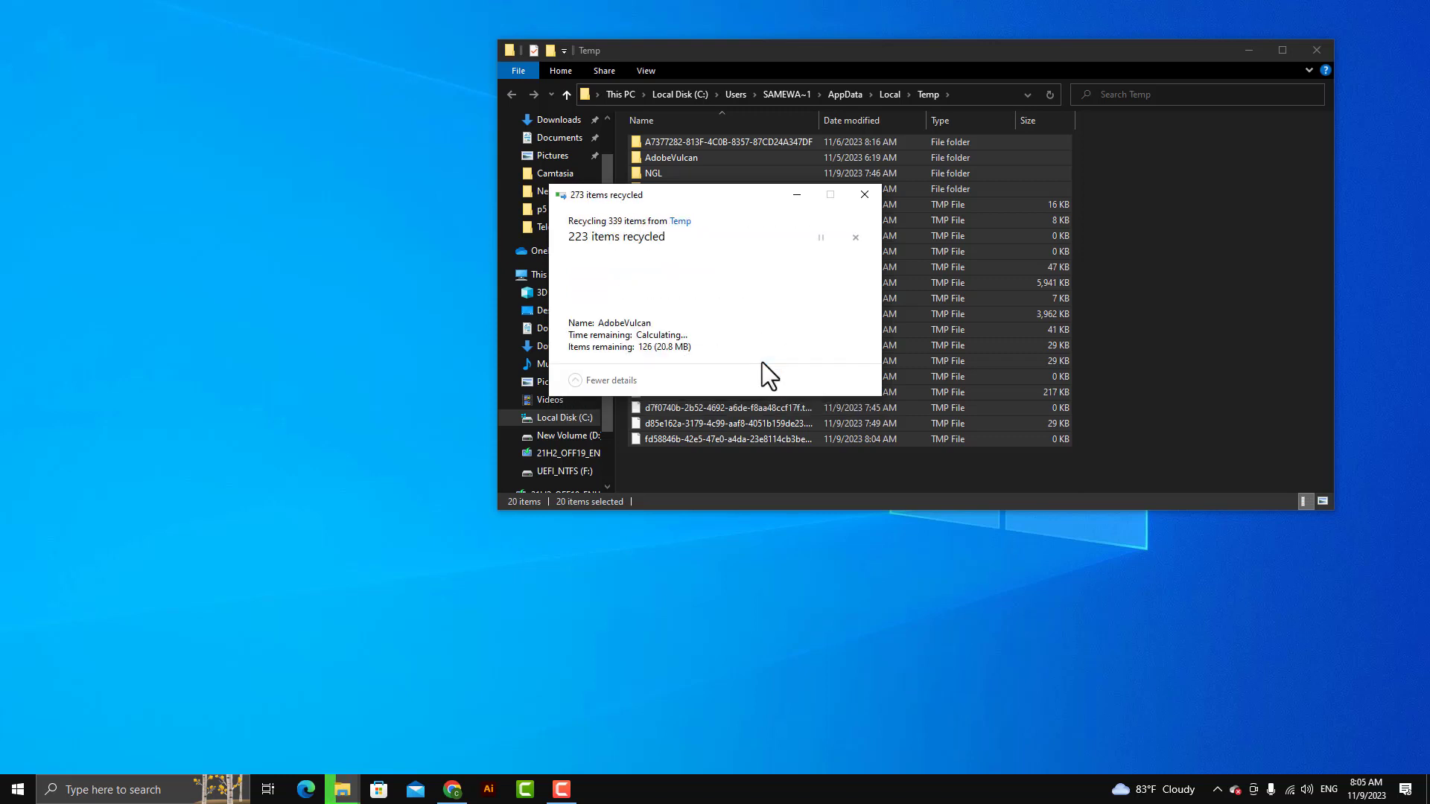
pyautogui.click(597, 334)
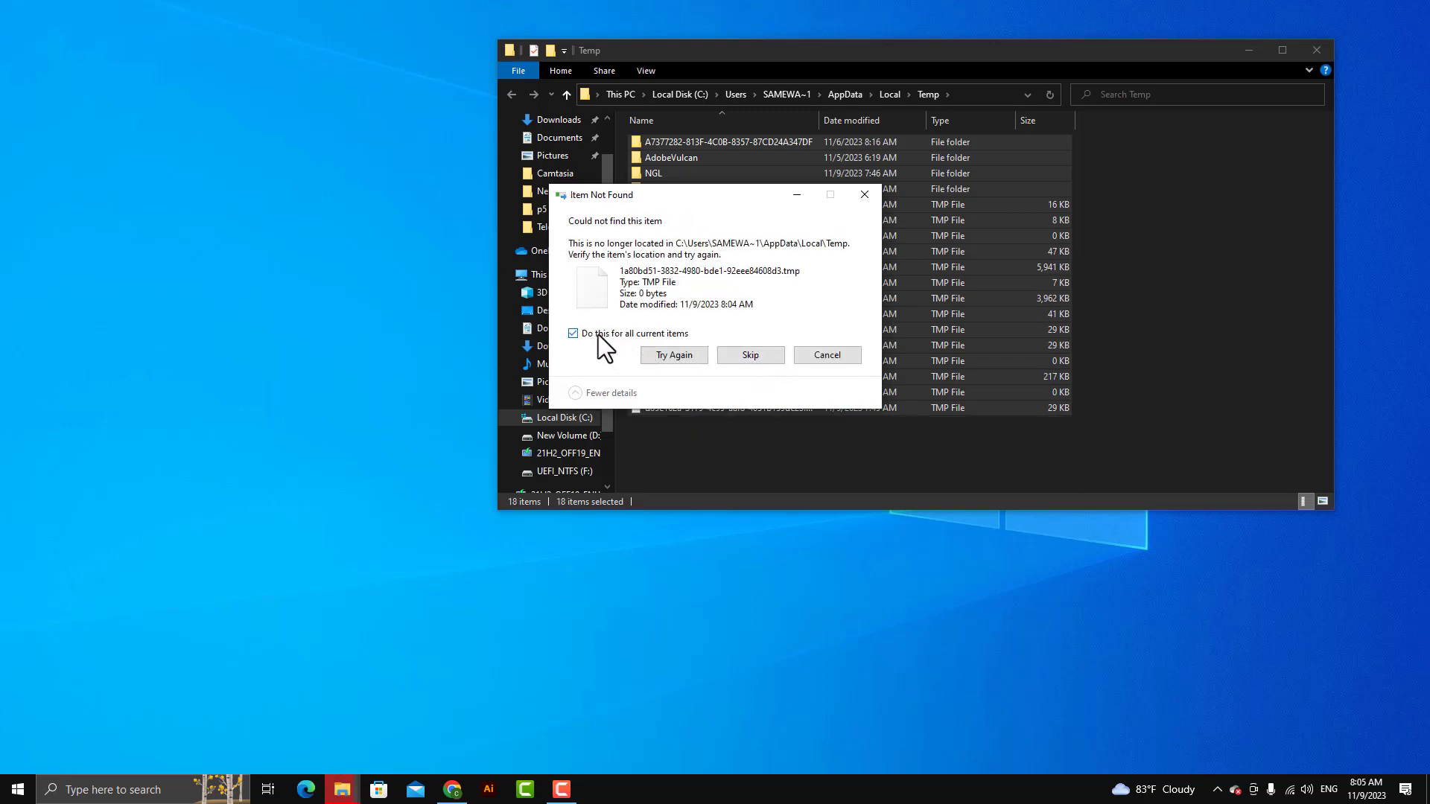
pyautogui.click(766, 358)
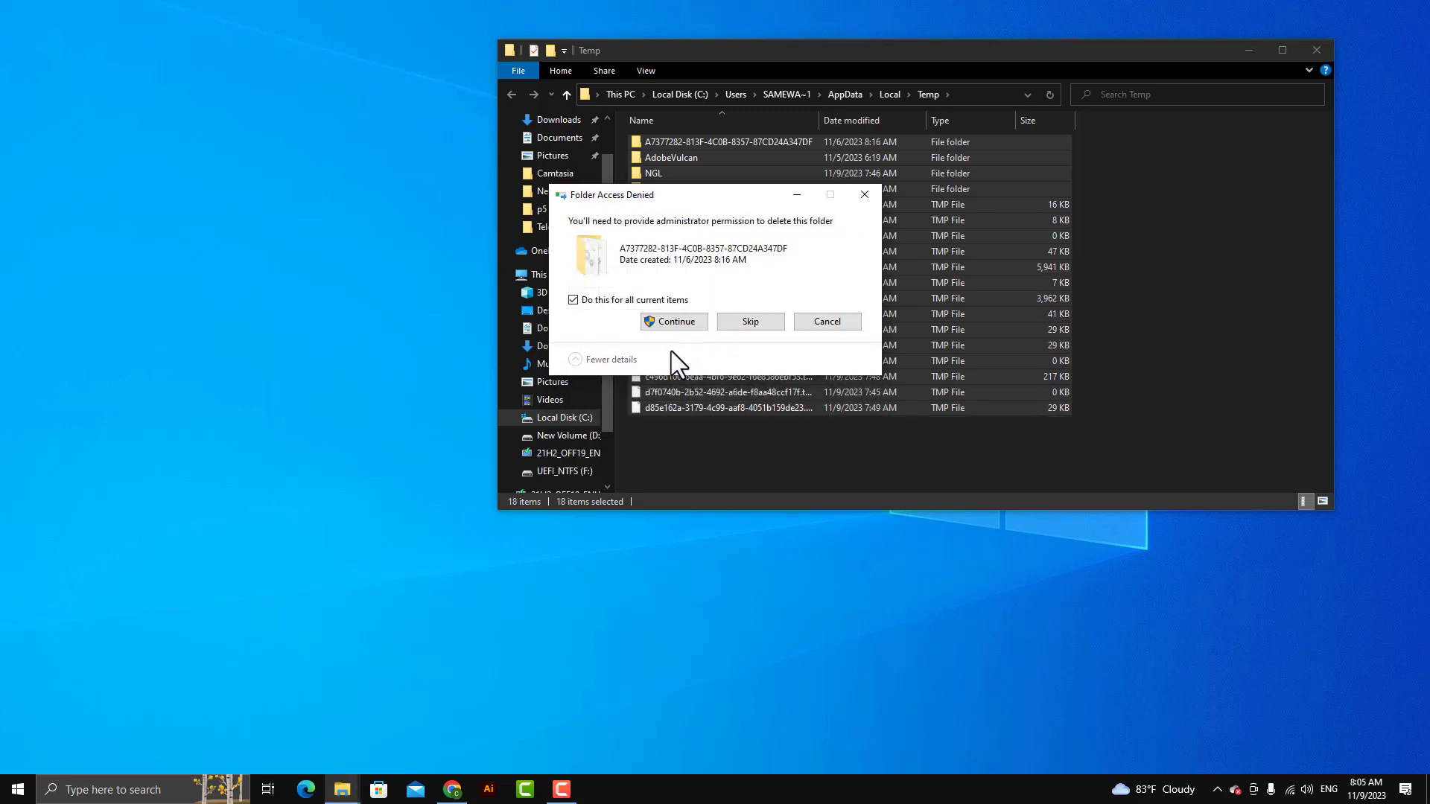
pyautogui.click(670, 325)
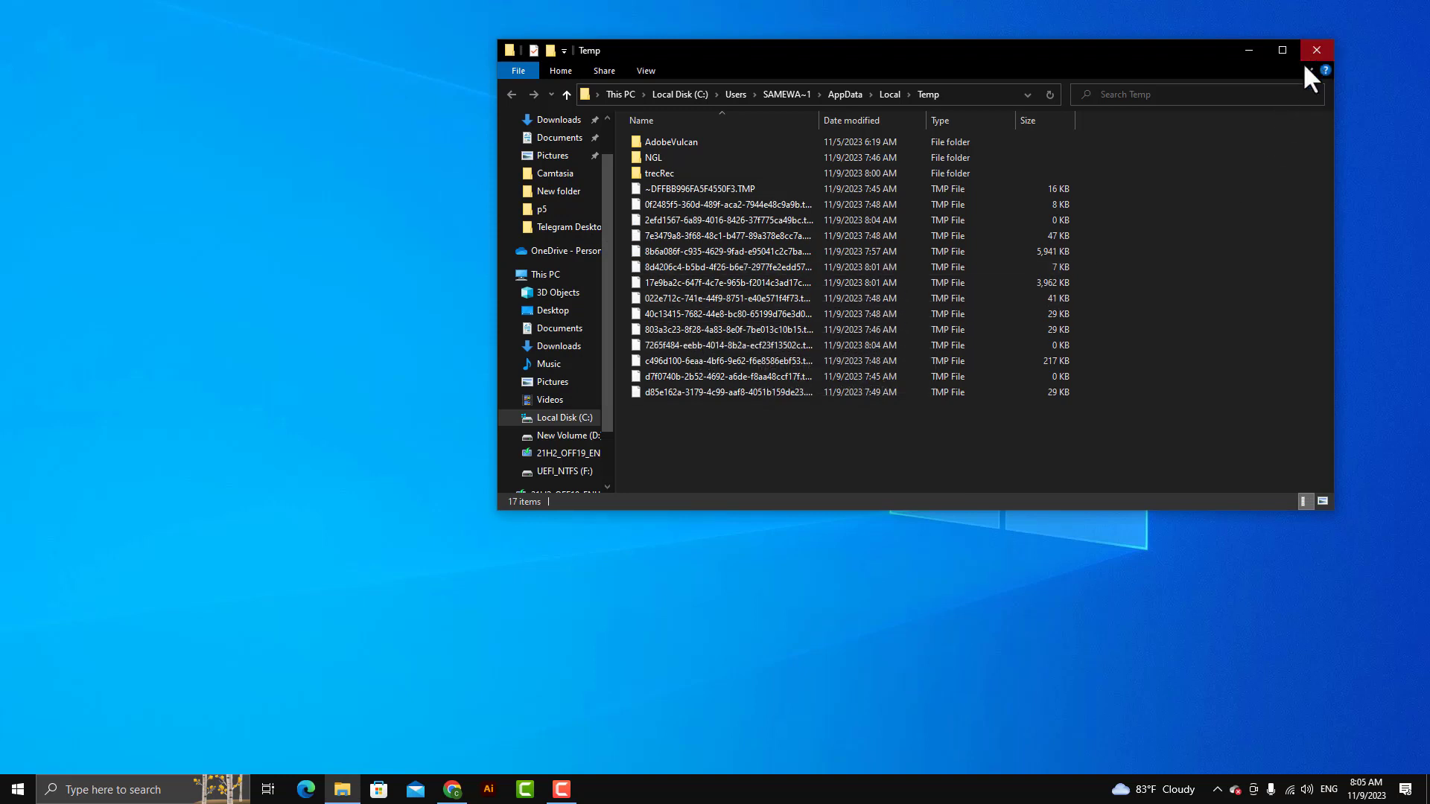
# Try to delete the remaining items in the user's Temp folder, skipping all in-use or missing ones, and close the window
pyautogui.hotkey('ctrl', 'a')
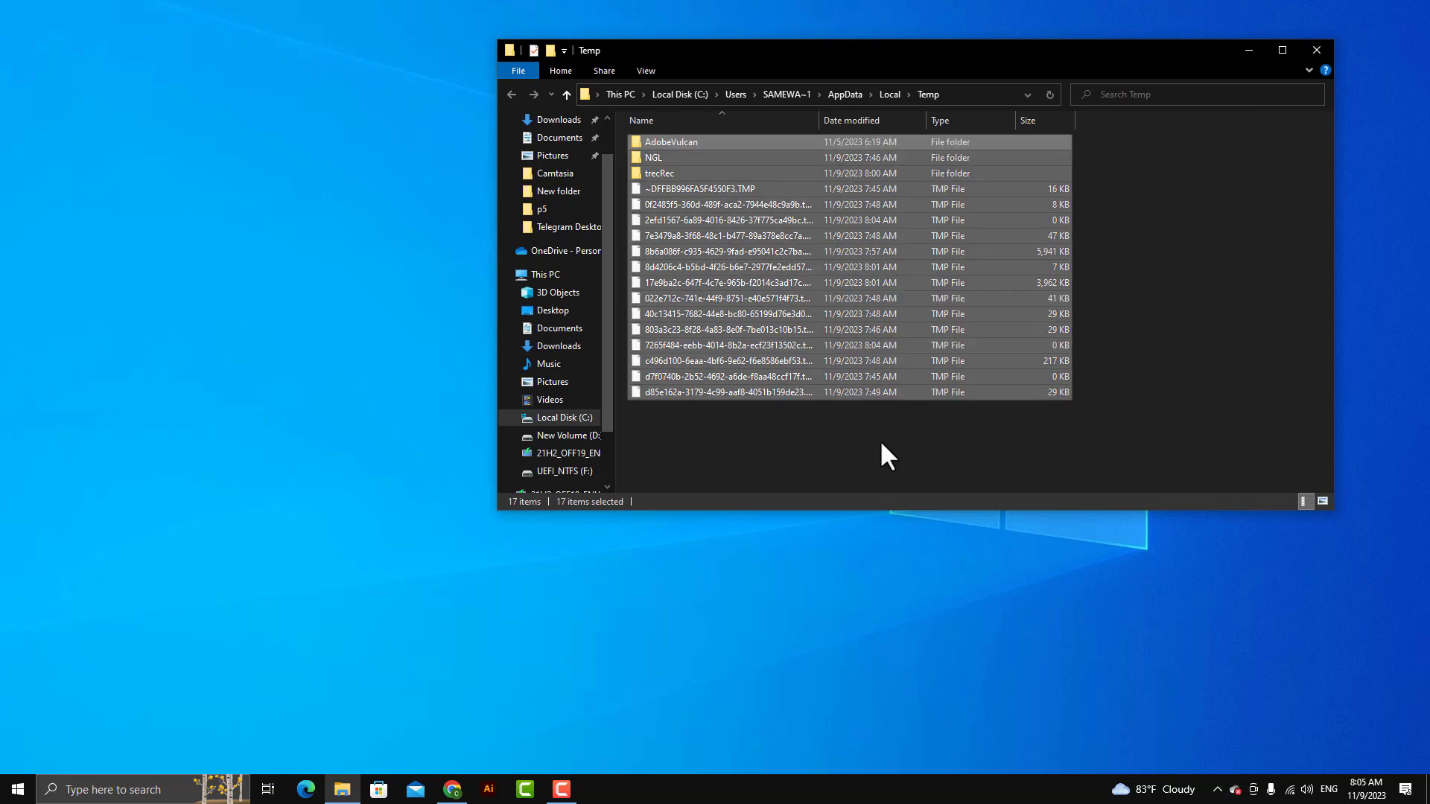
pyautogui.press('Delete')
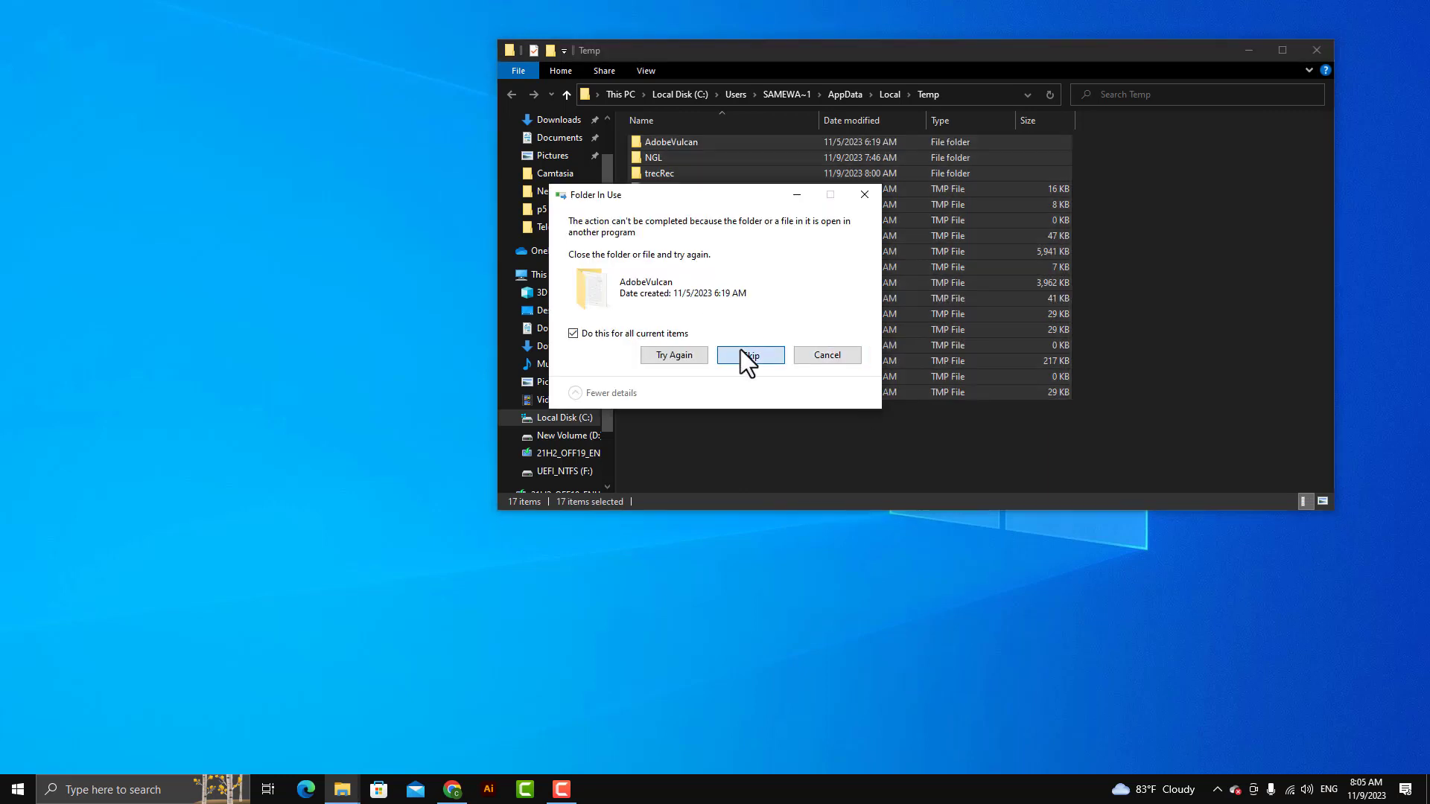
pyautogui.click(741, 352)
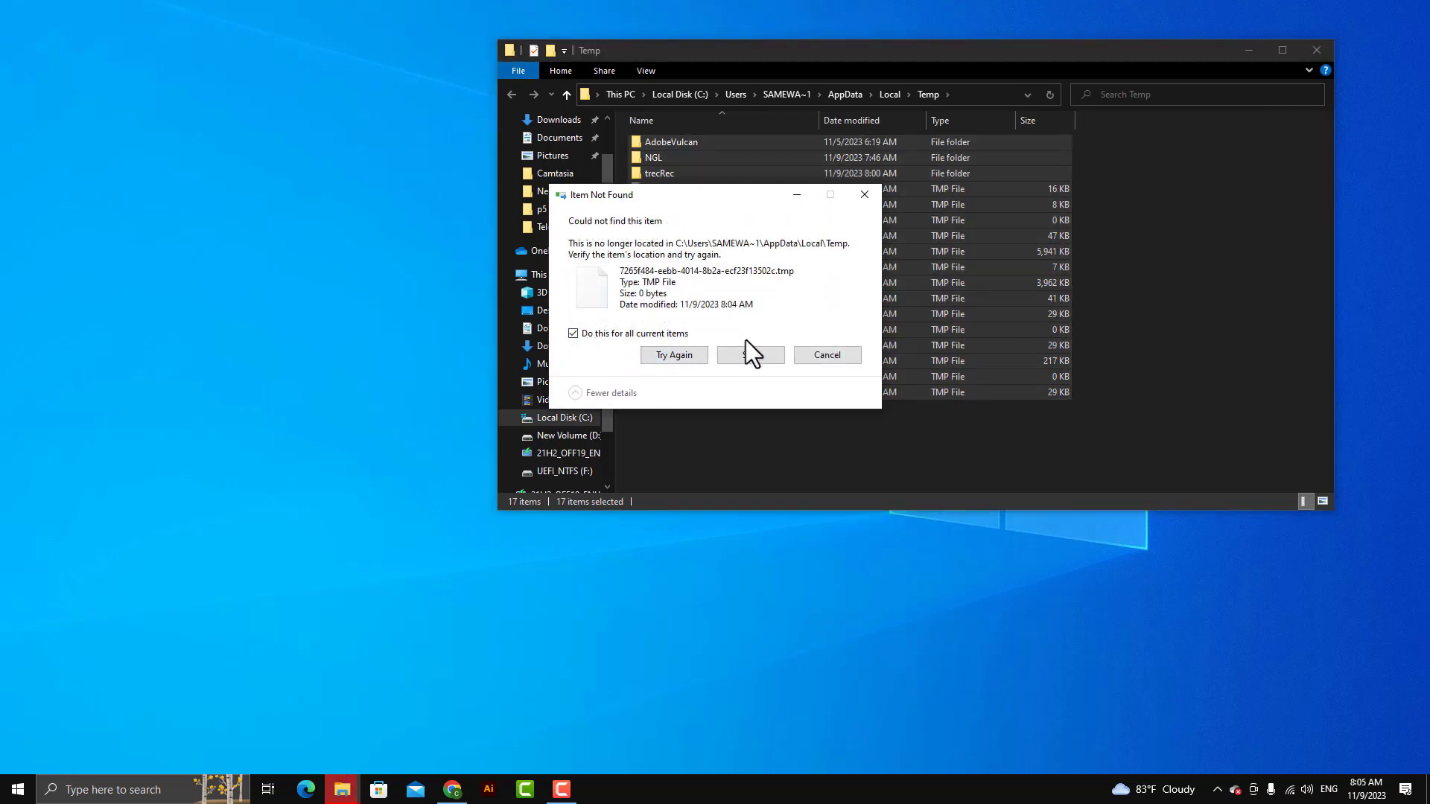
pyautogui.click(752, 355)
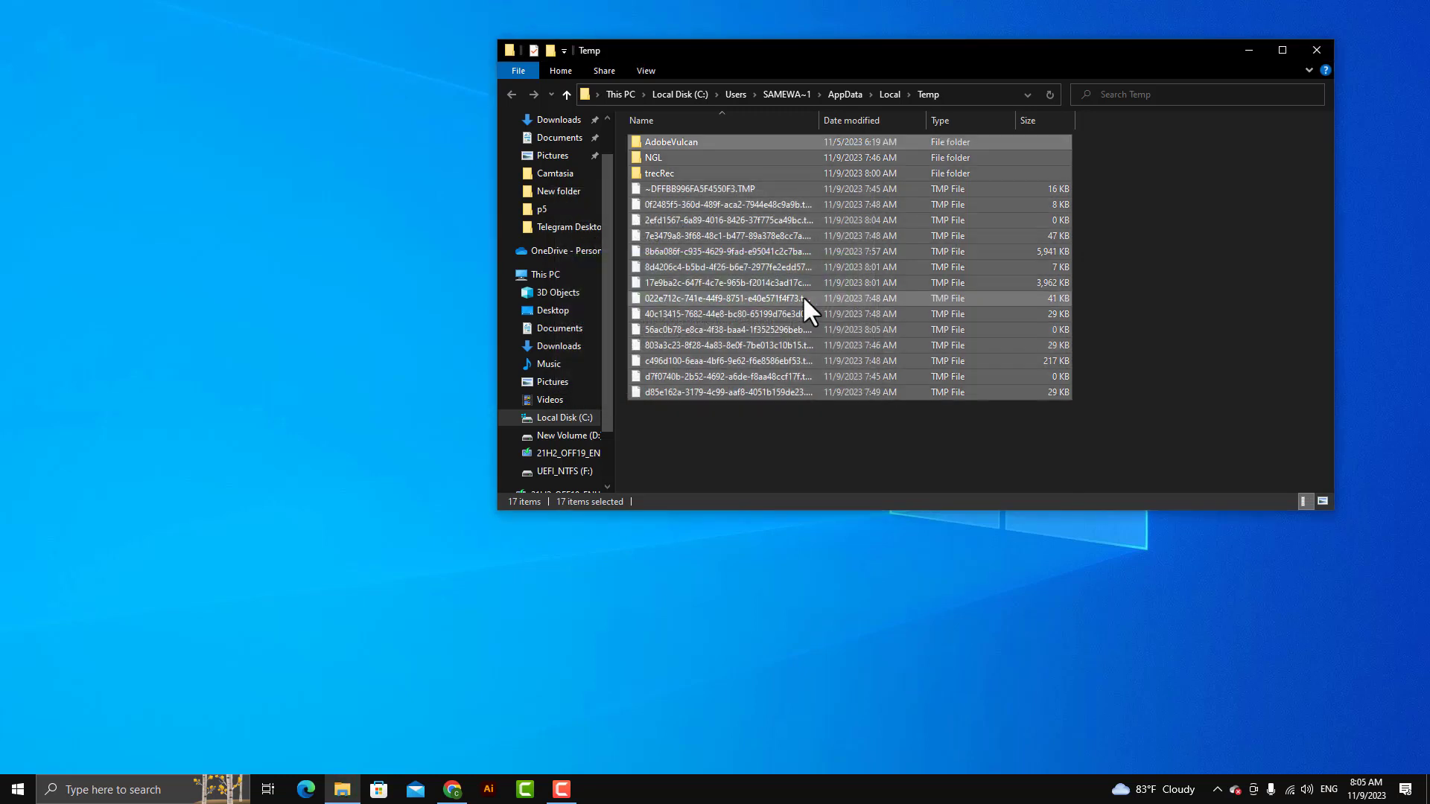
pyautogui.click(729, 435)
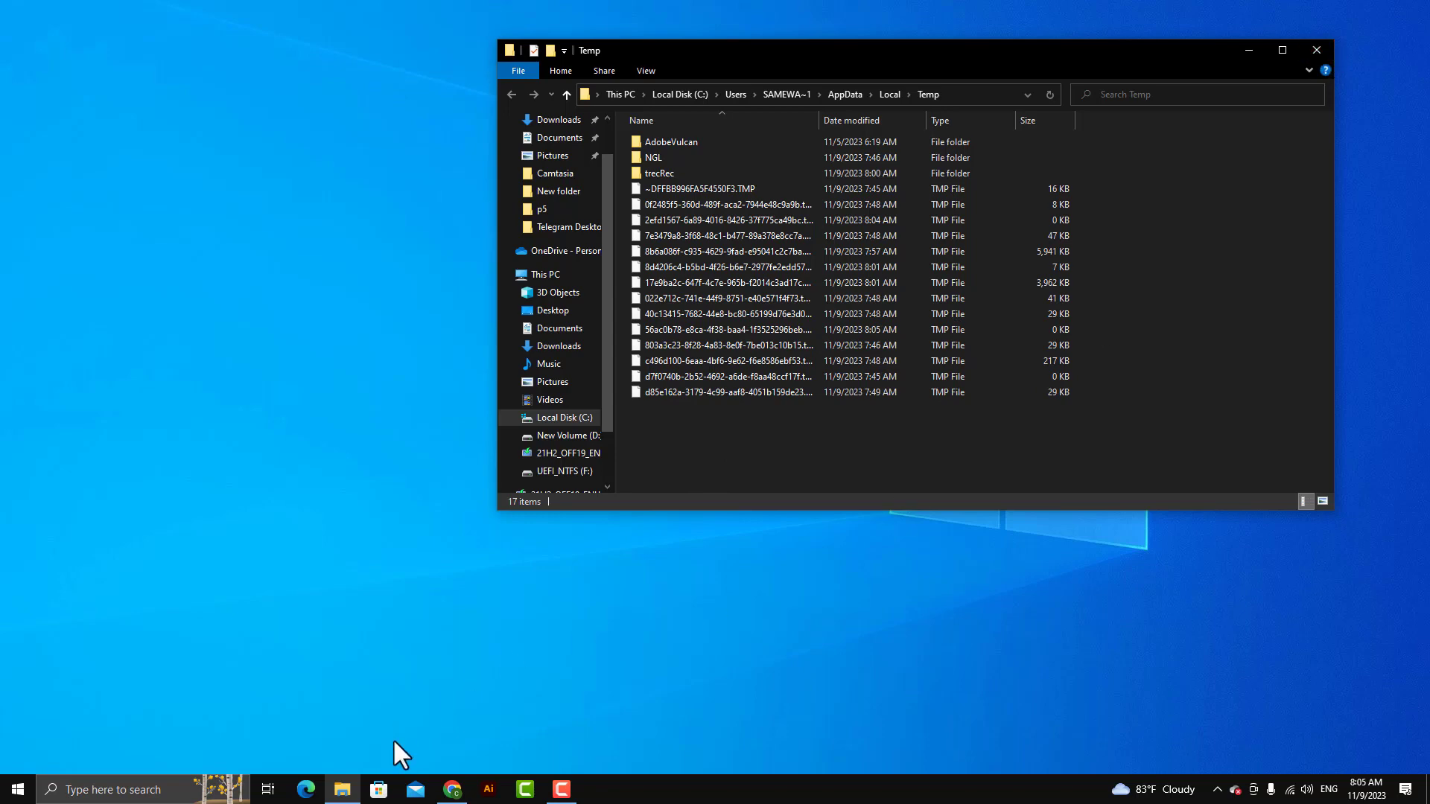
pyautogui.click(1314, 46)
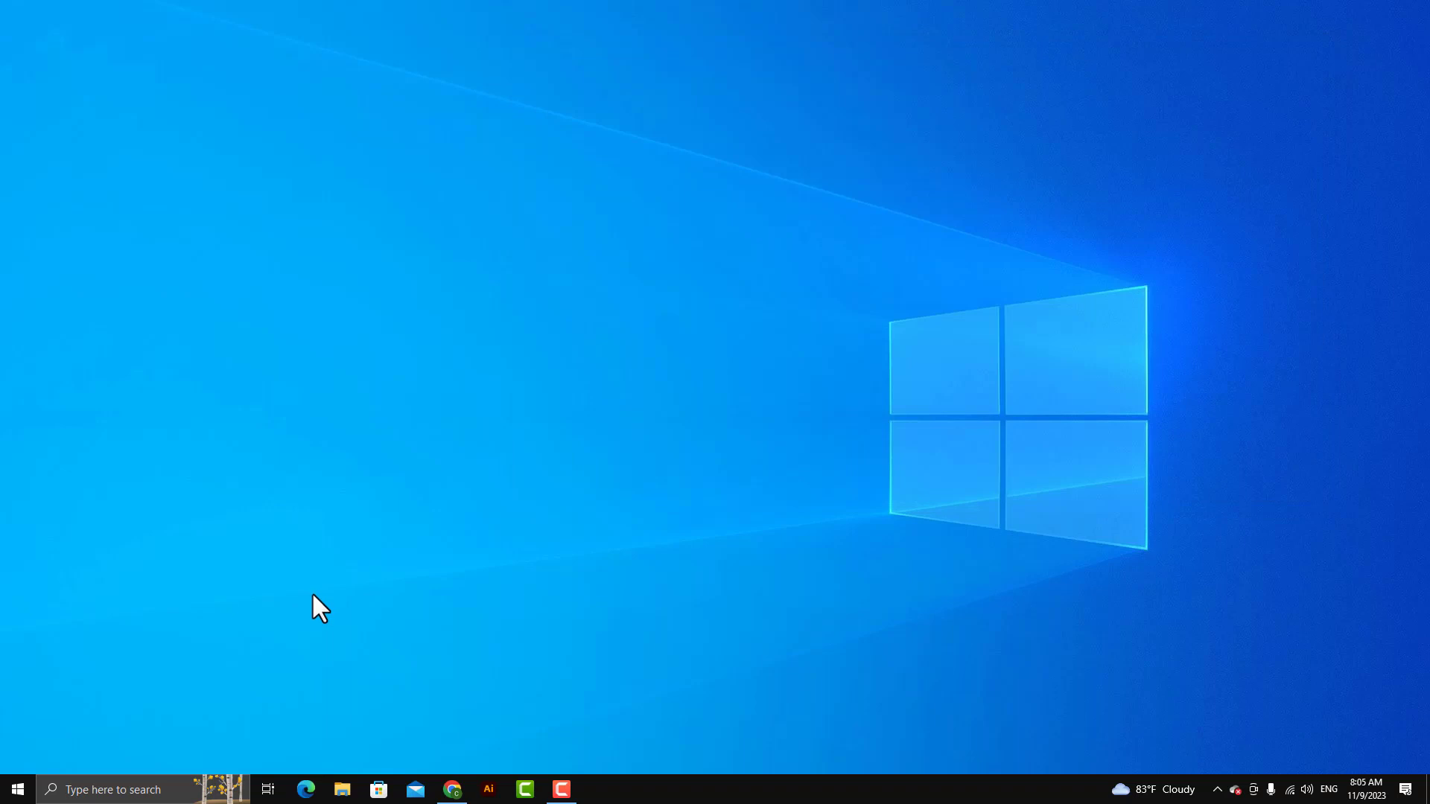
# Open the Windows Prefetch folder by running "prefetch" from the Run dialog and grant permanent access to it
pyautogui.press('super+r')
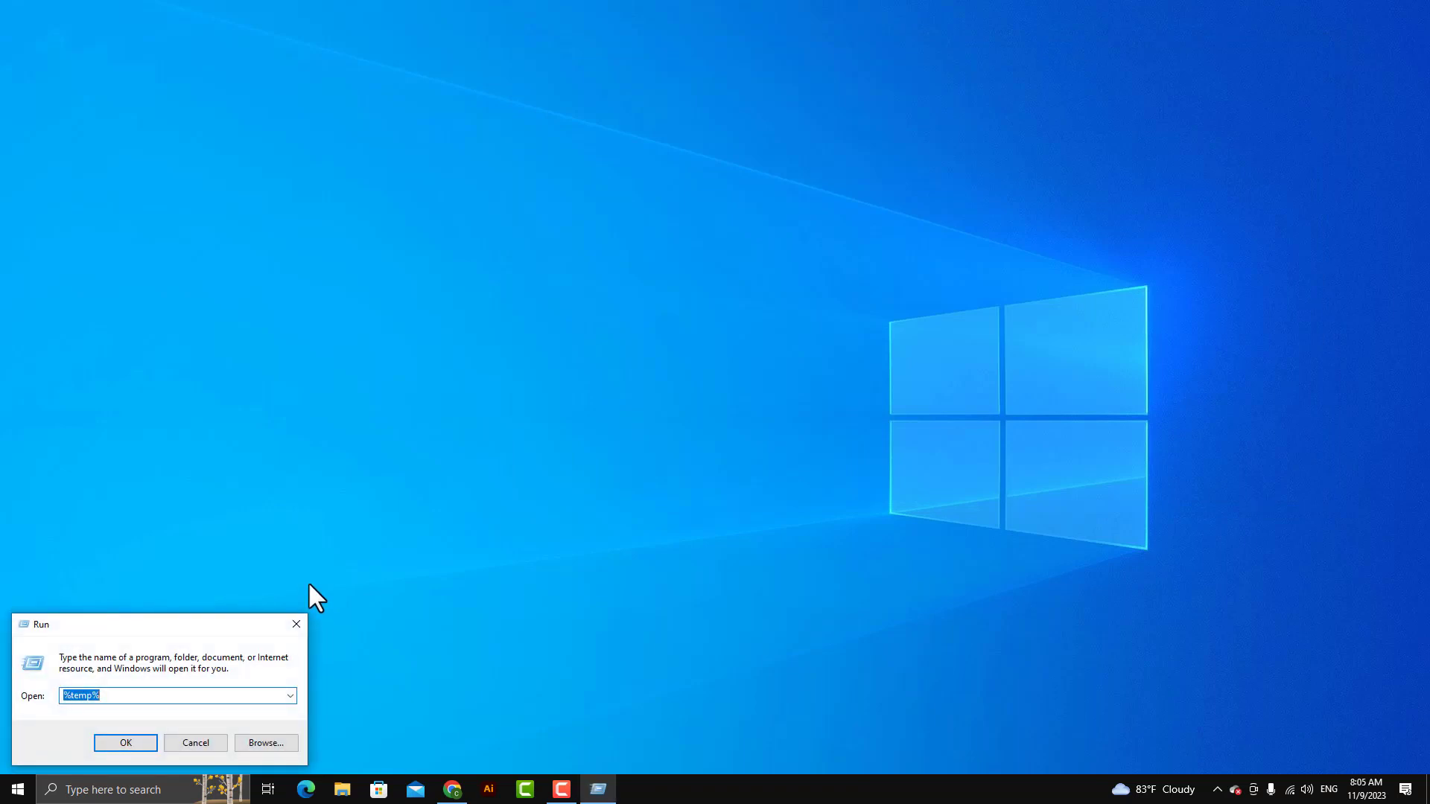
pyautogui.write('prefetch')
pyautogui.click(146, 745)
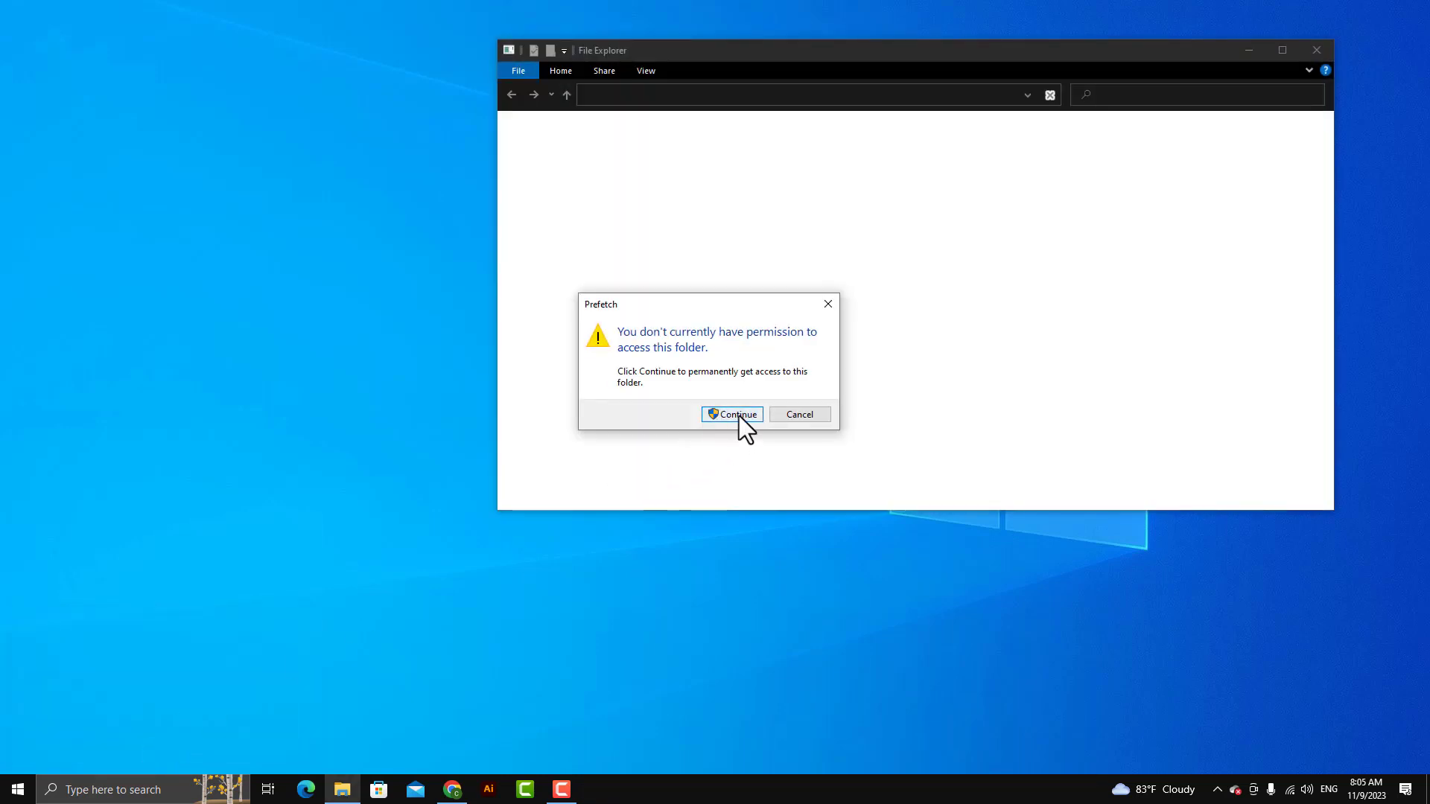
pyautogui.click(739, 416)
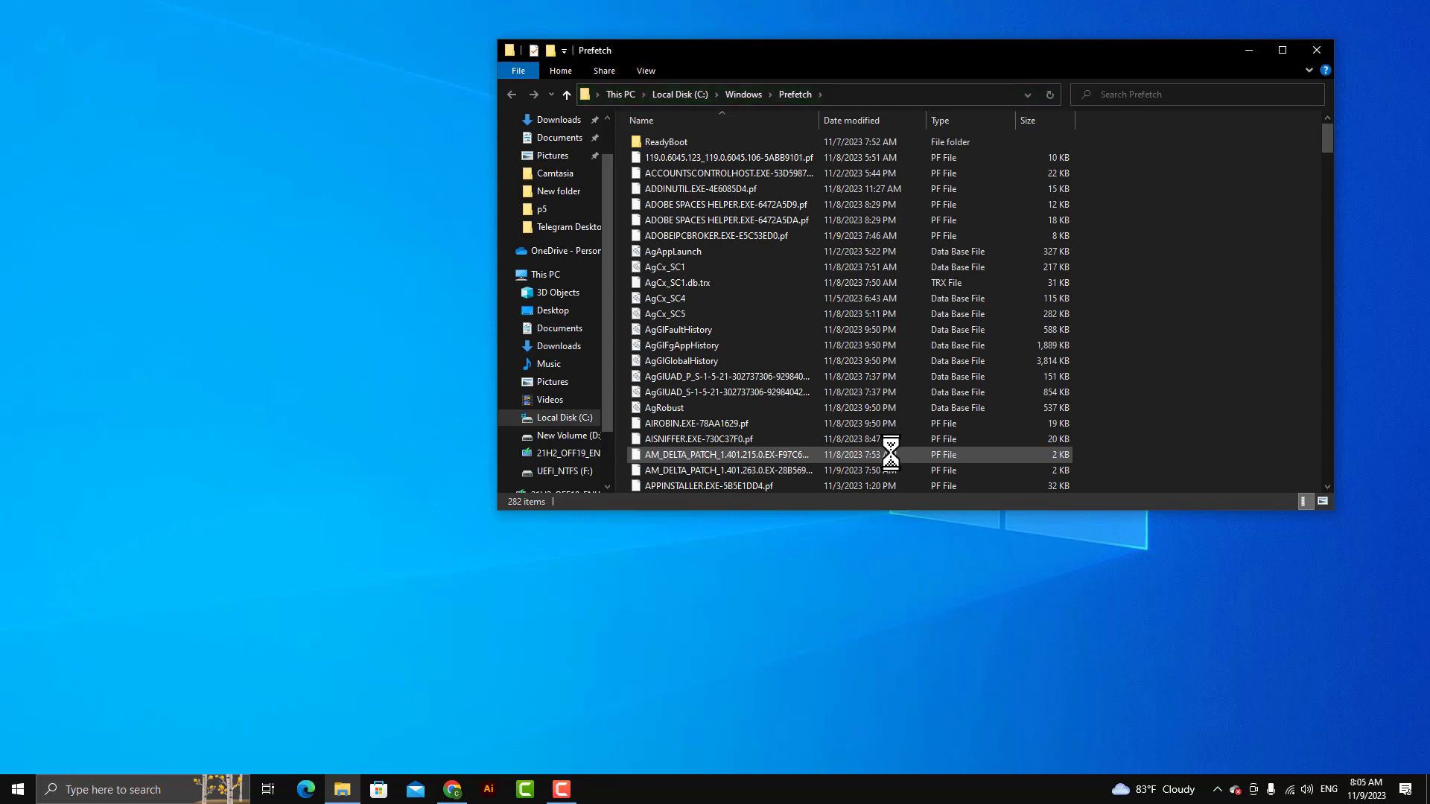
# Delete everything in the Prefetch folder, skipping the file that is in use, and close the folder window
pyautogui.scroll(-20, 1035, 339)
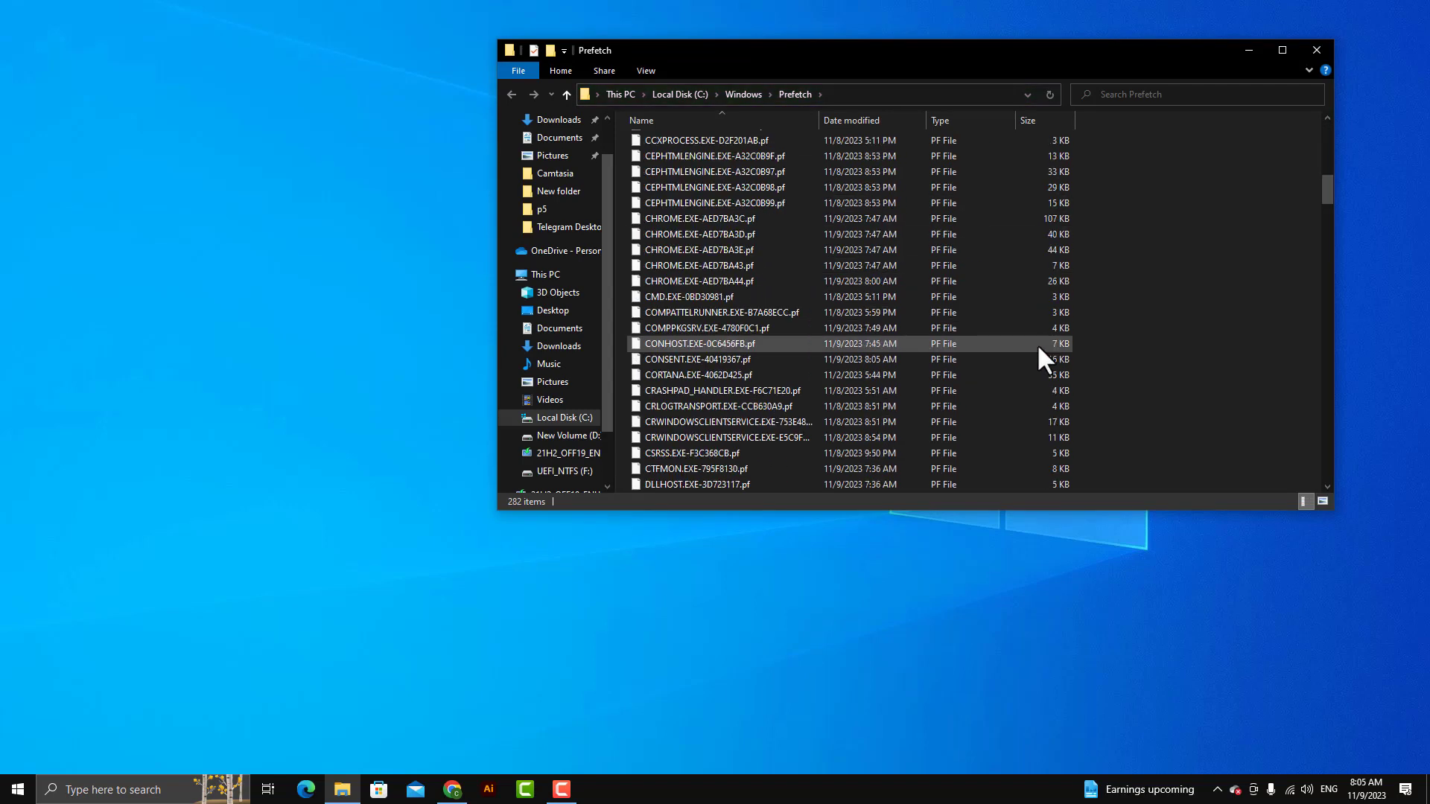
pyautogui.scroll(-6, 1042, 358)
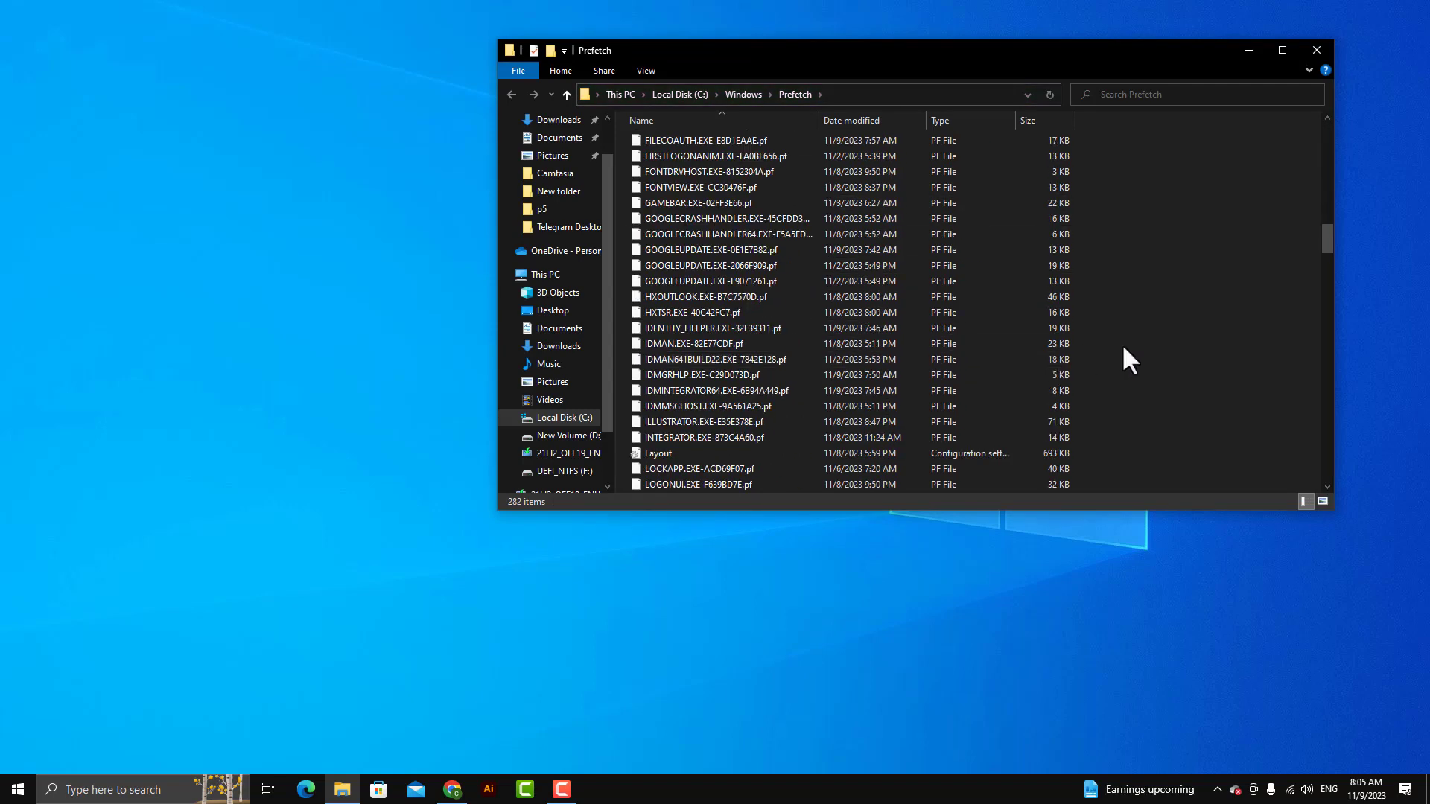
pyautogui.hotkey('ctrl', 'a')
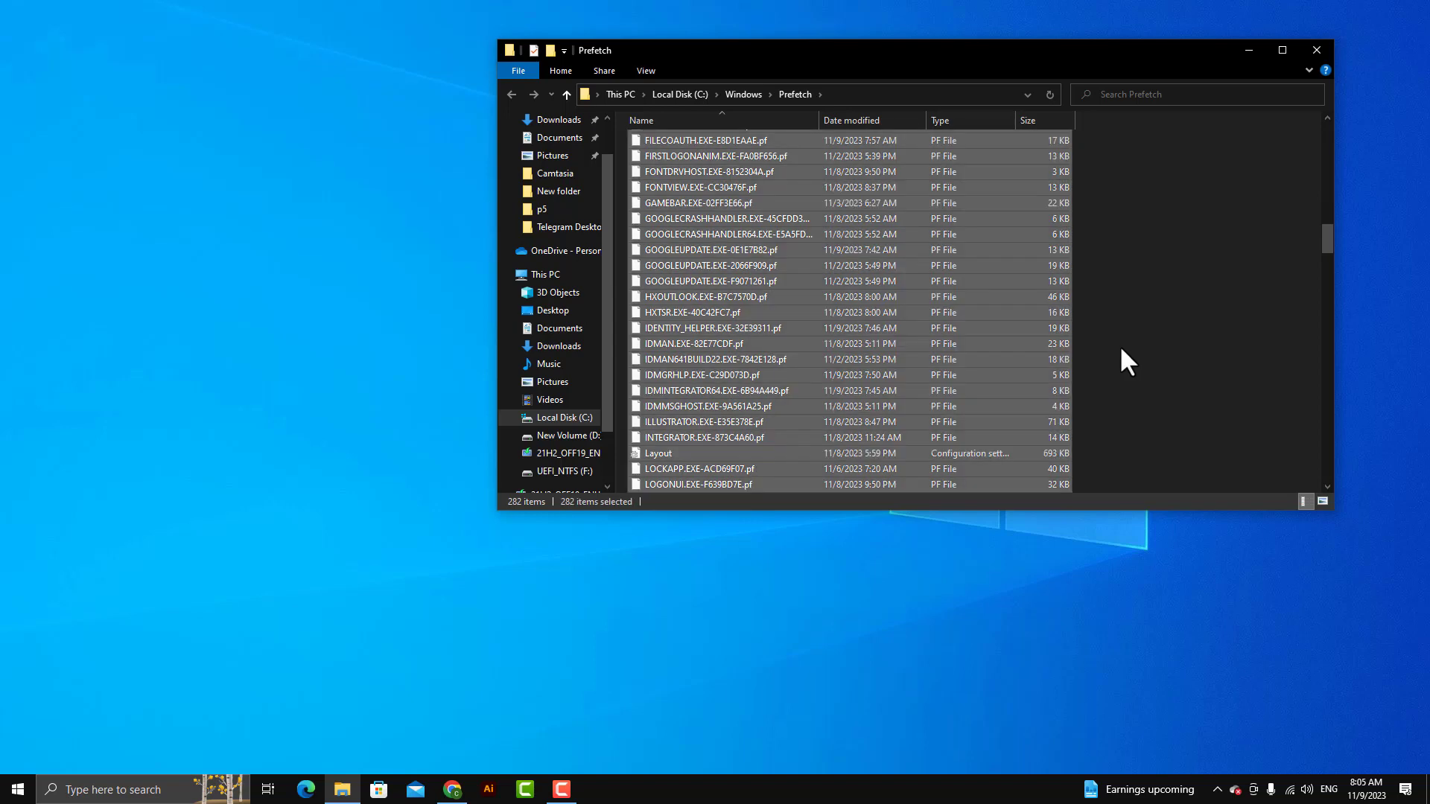
pyautogui.scroll(1, 1110, 346)
pyautogui.scroll(3, 1105, 352)
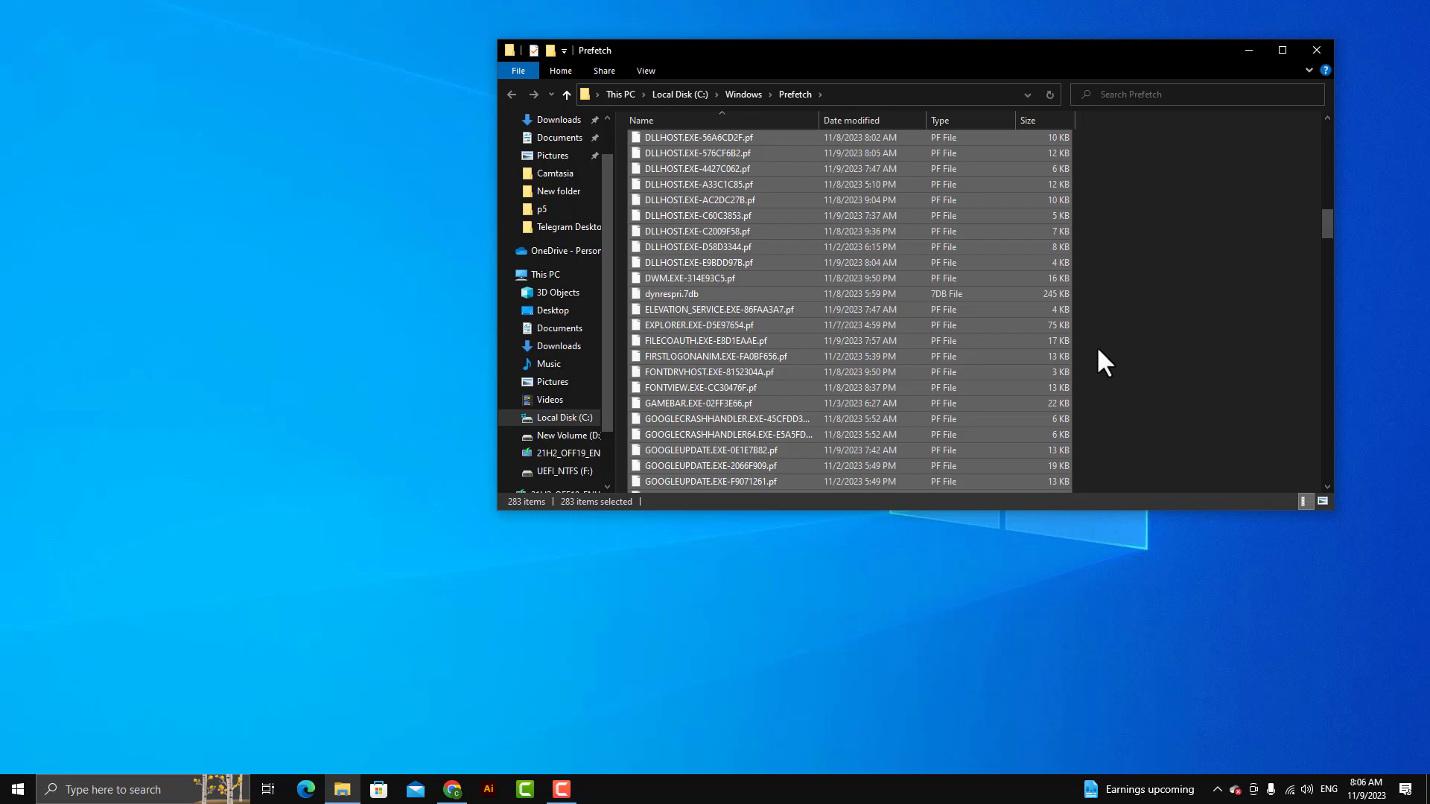
pyautogui.press('Delete')
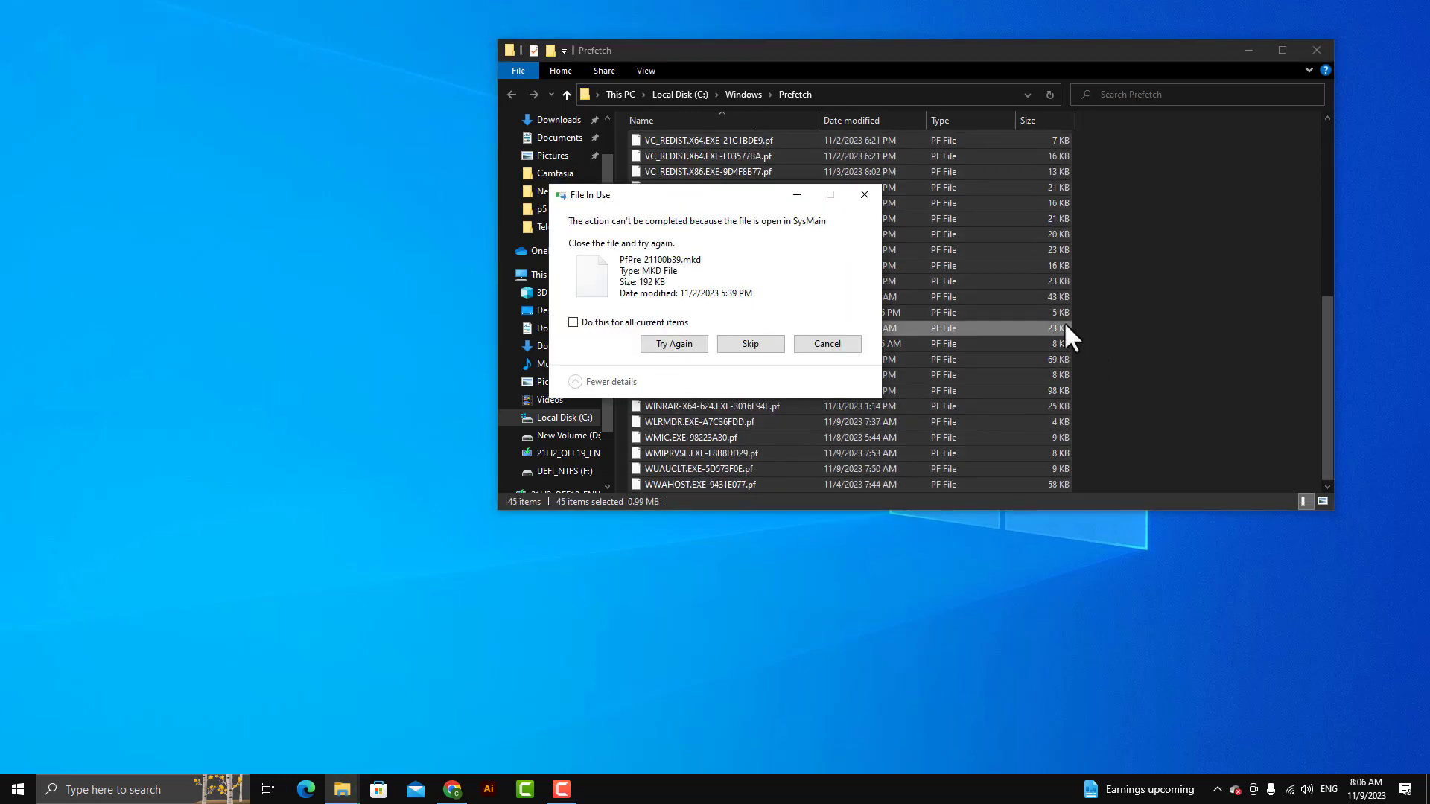
pyautogui.click(760, 345)
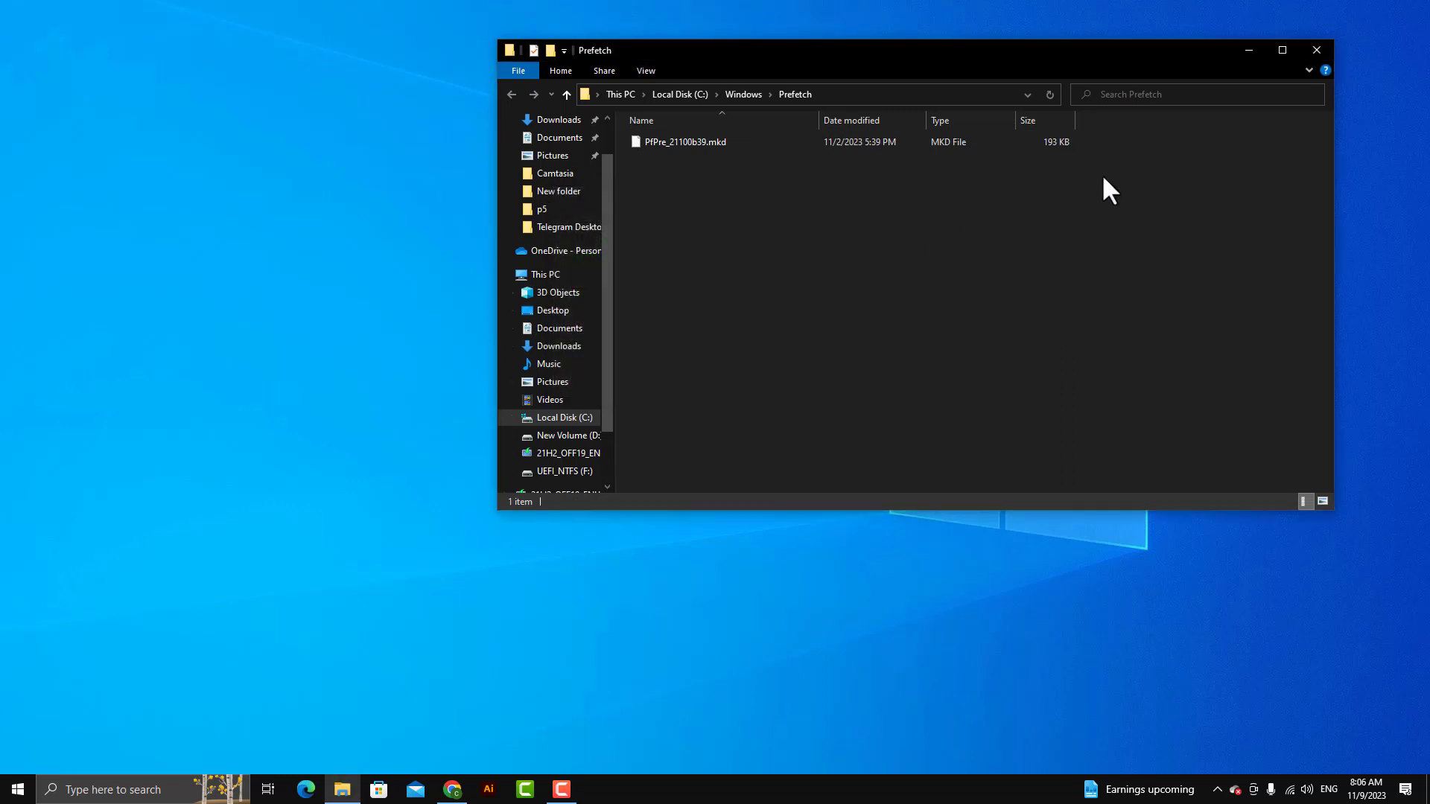
pyautogui.hotkey('alt', 'F4')
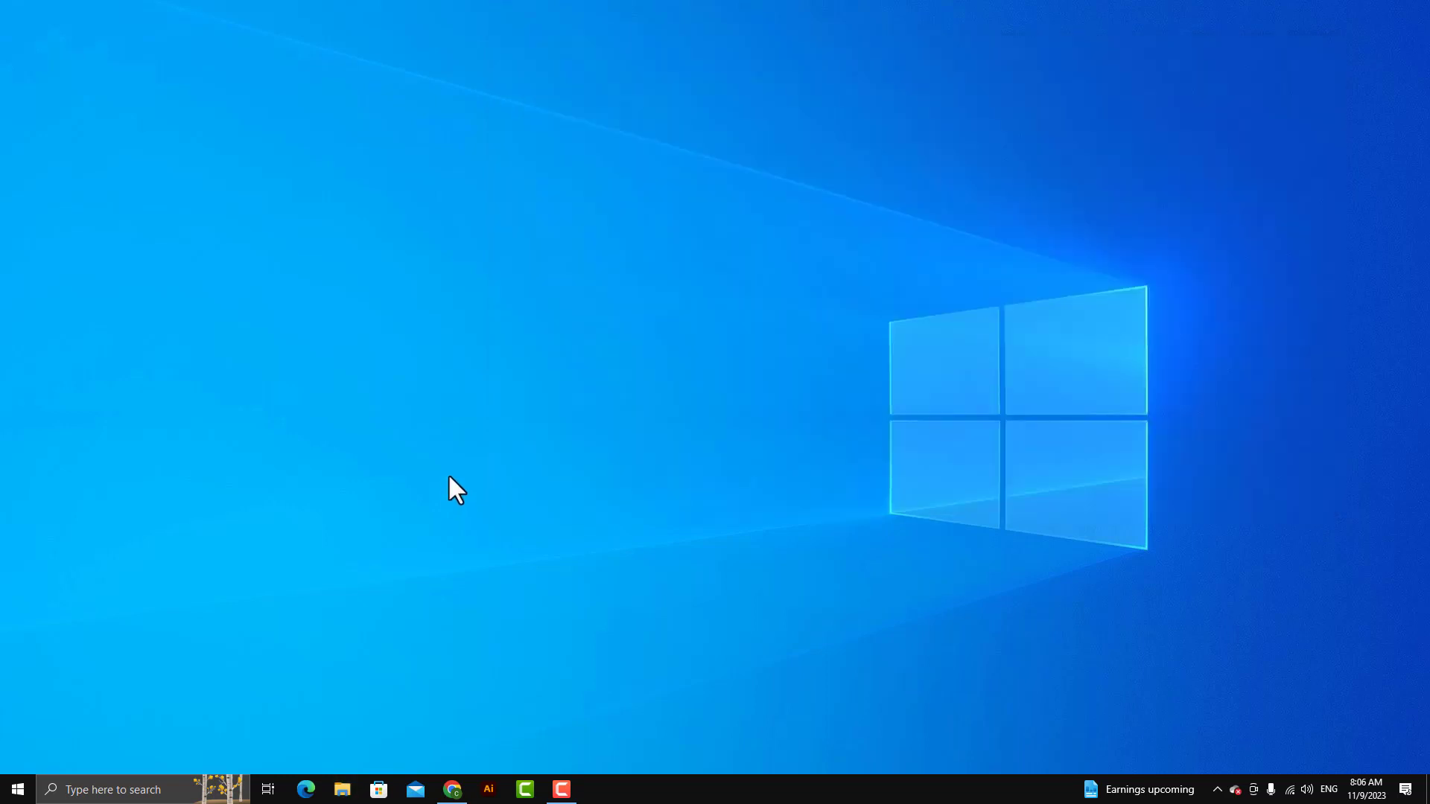
# Open This PC in a maximized File Explorer window and start Disk Cleanup from the properties of Local Disk (C:)
pyautogui.press('super+e')
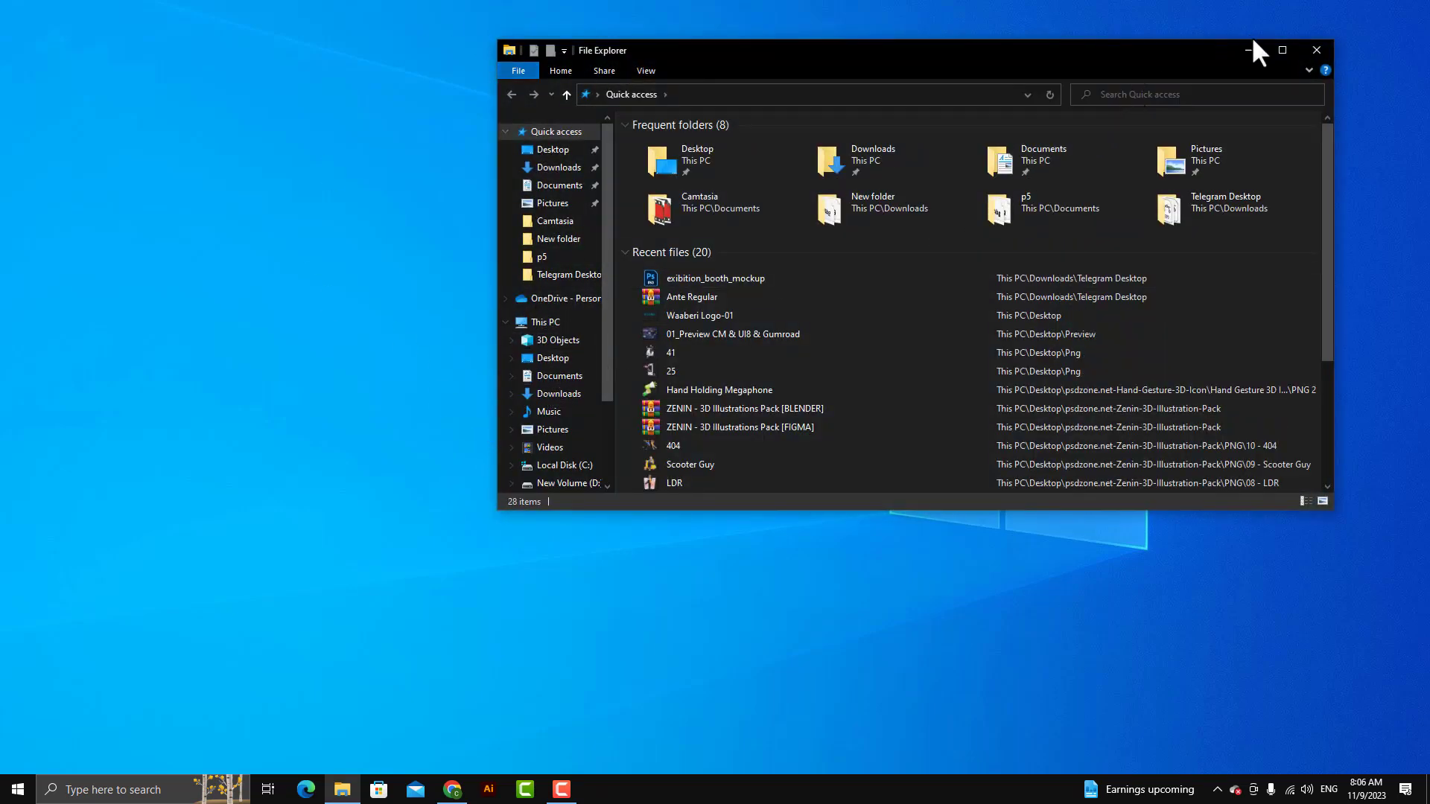
pyautogui.click(1283, 50)
pyautogui.click(58, 280)
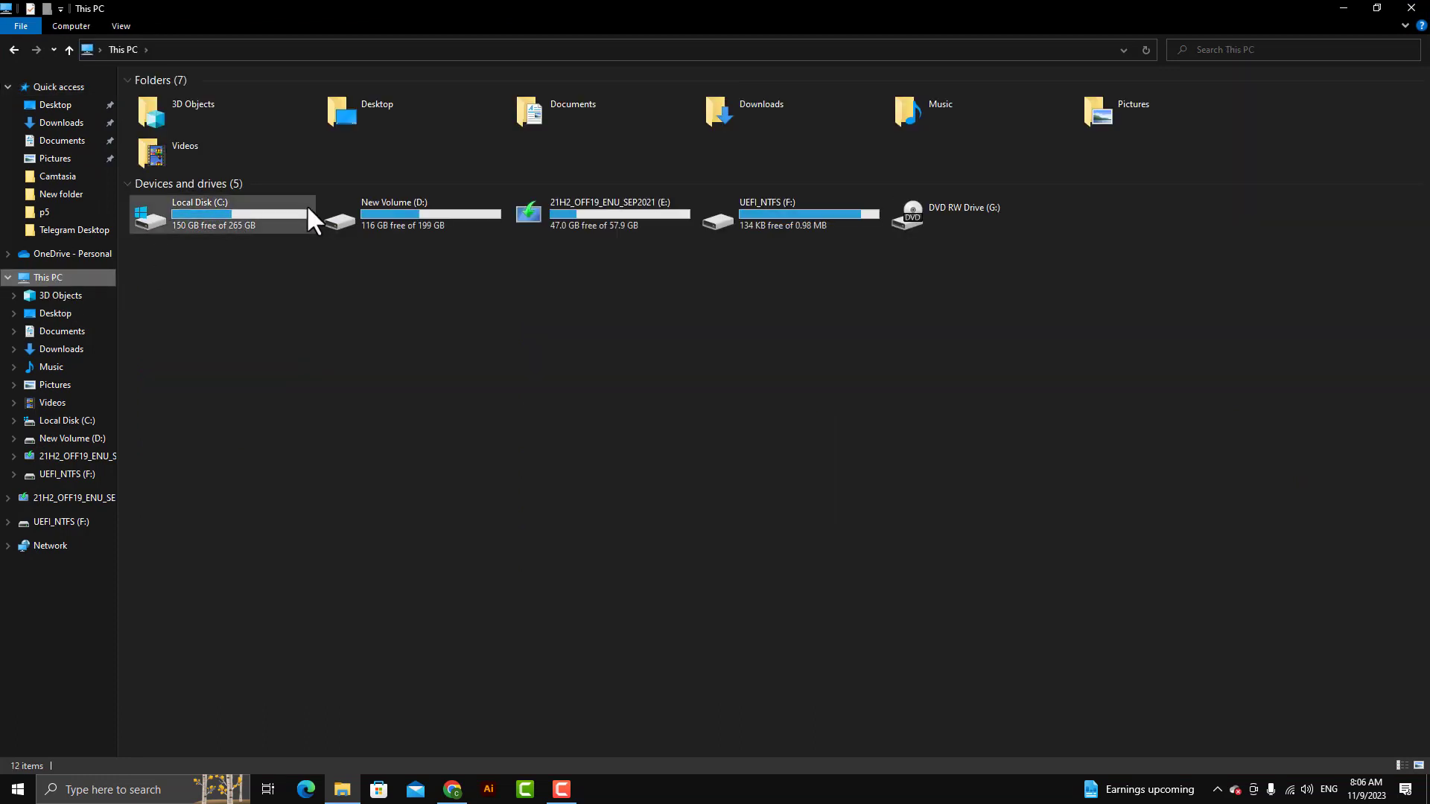
pyautogui.click(217, 222)
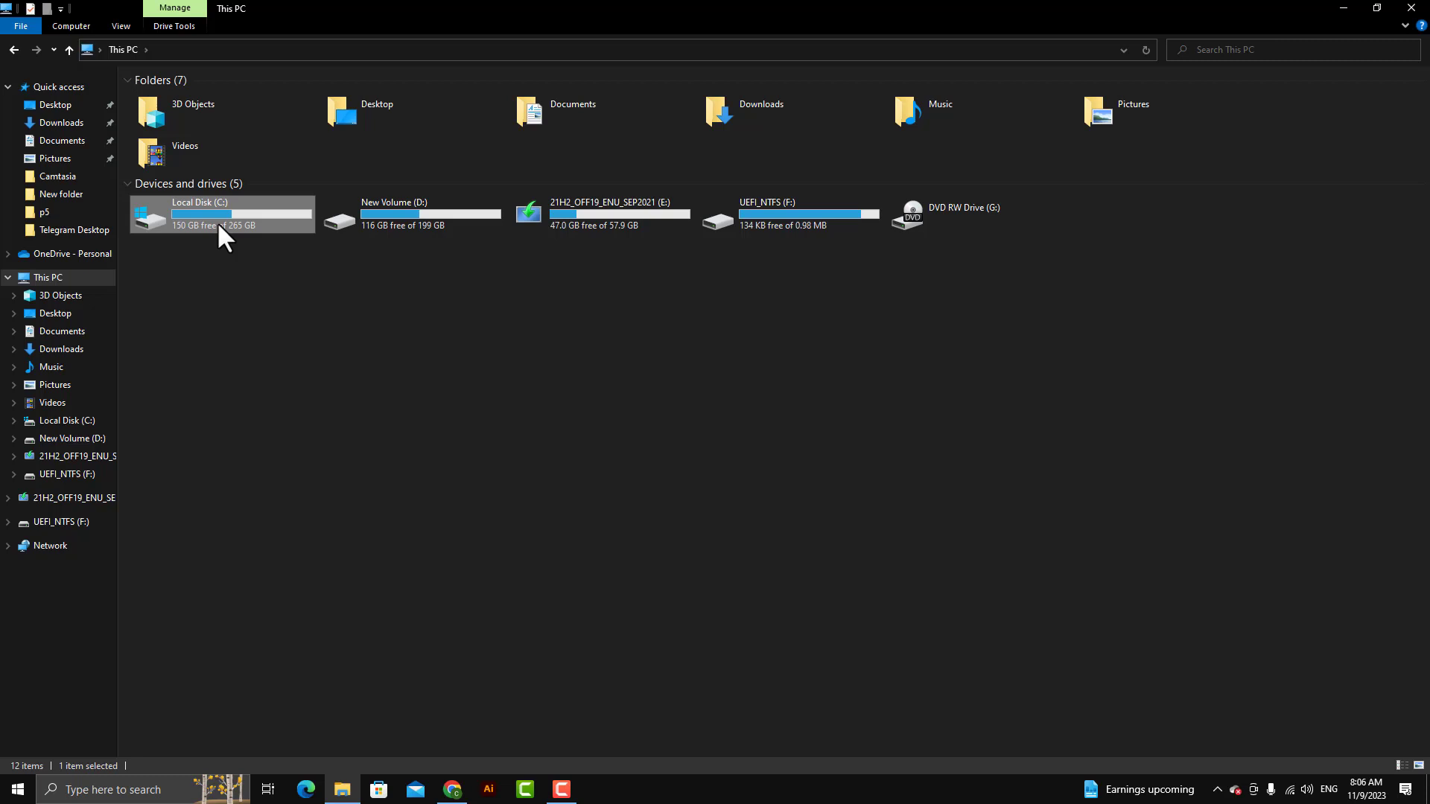
pyautogui.rightClick(220, 227)
pyautogui.click(309, 523)
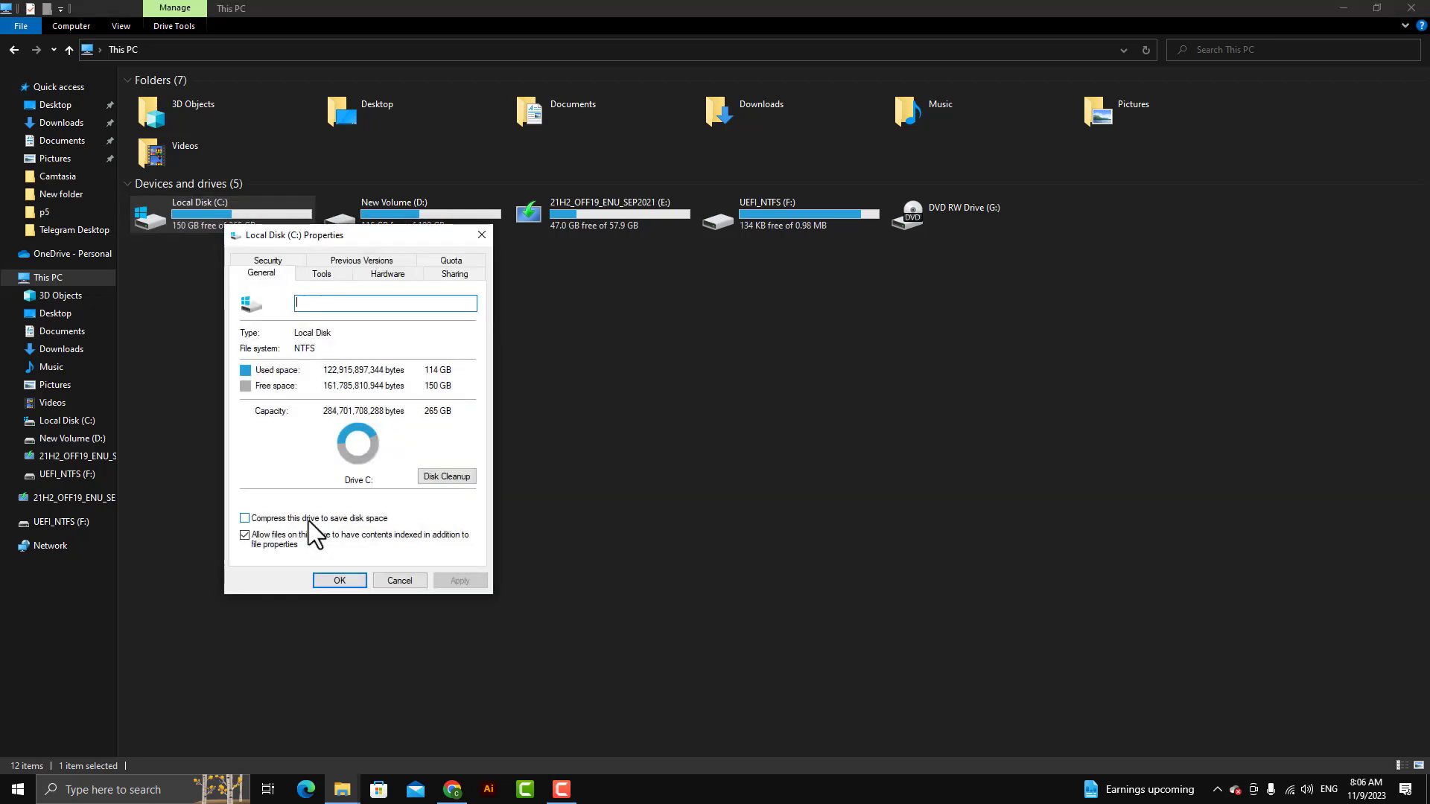
pyautogui.click(445, 477)
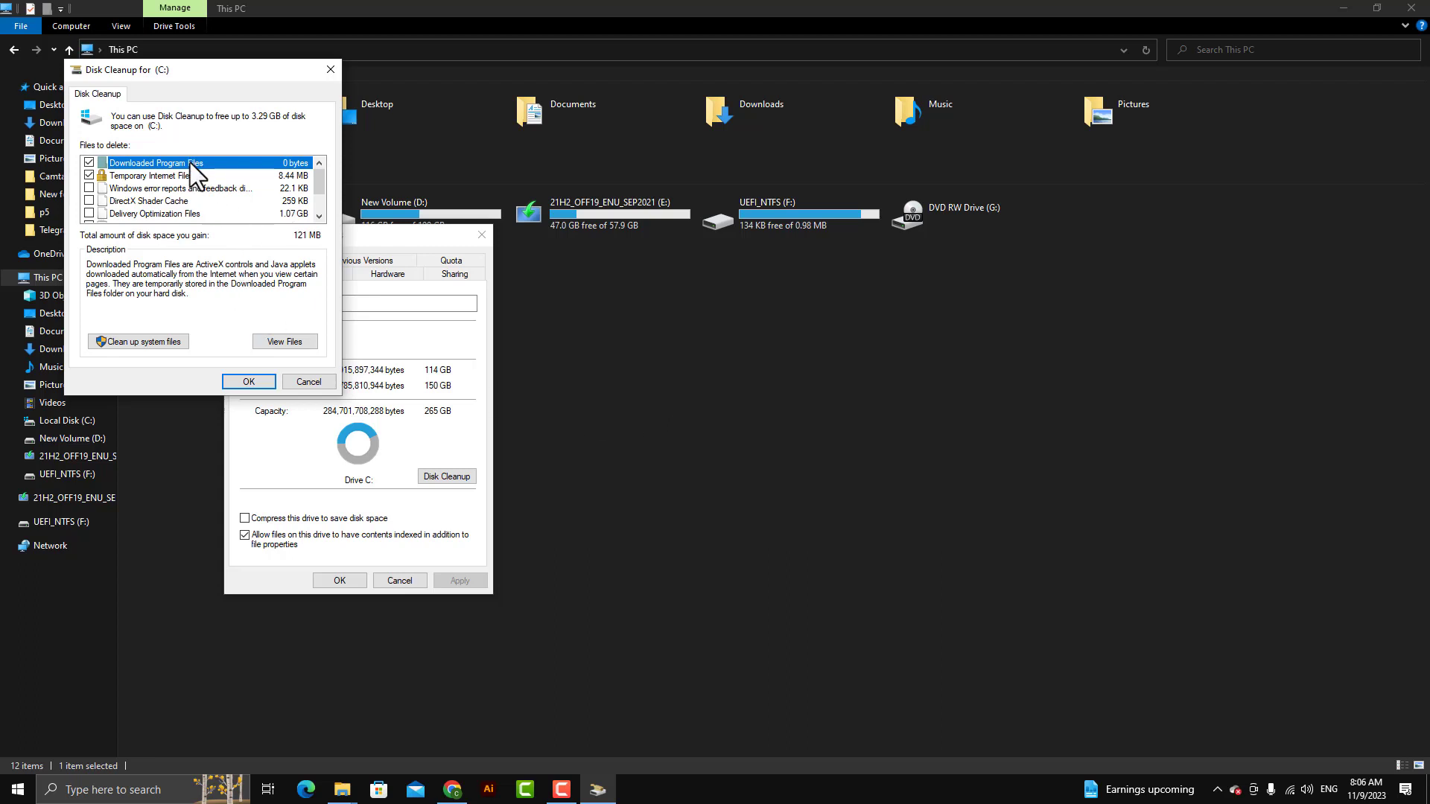
# Mark Temporary files, Recycle Bin, Delivery Optimization Files and Windows error reports for cleanup, and rescan drive C: with system files included
pyautogui.scroll(-1, 190, 168)
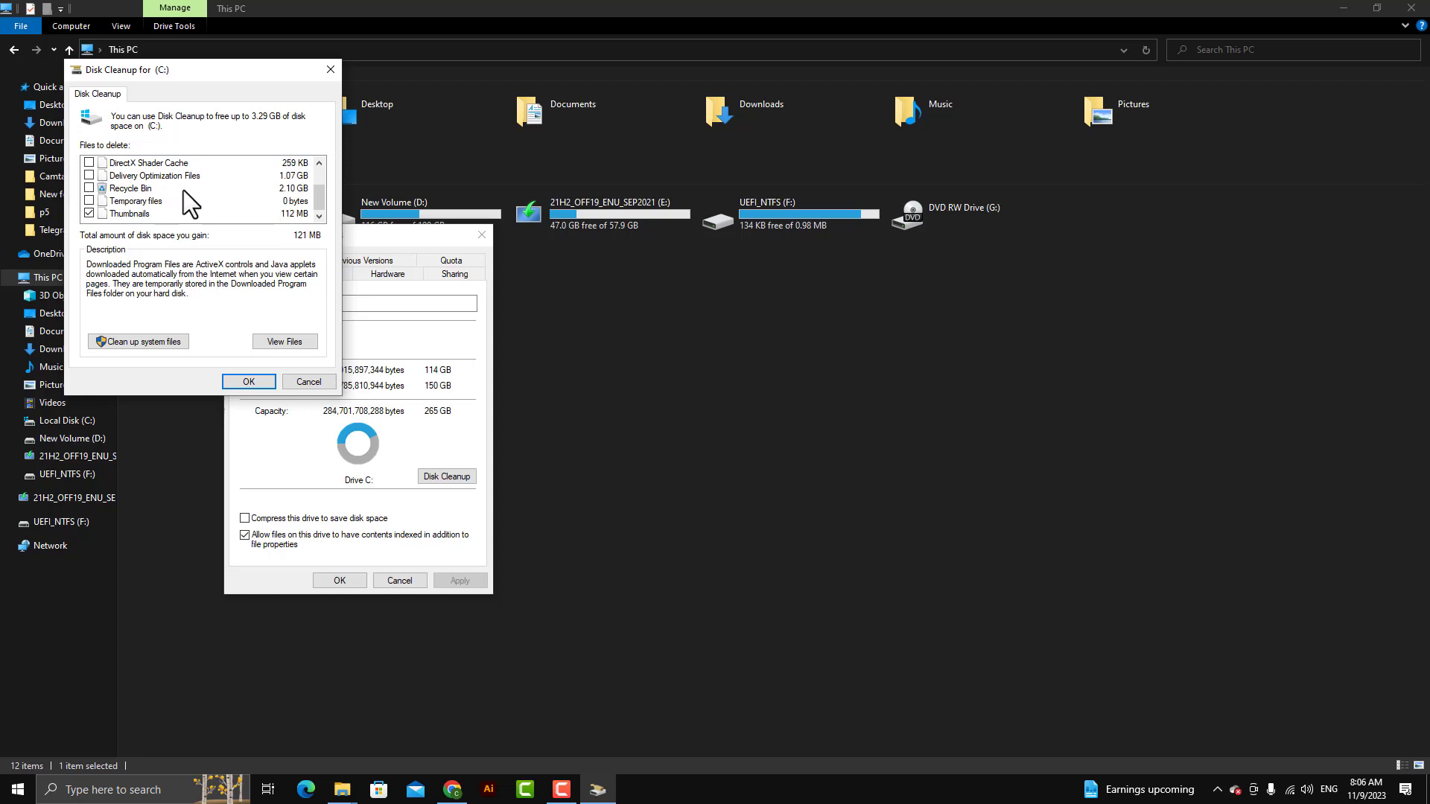
pyautogui.click(95, 204)
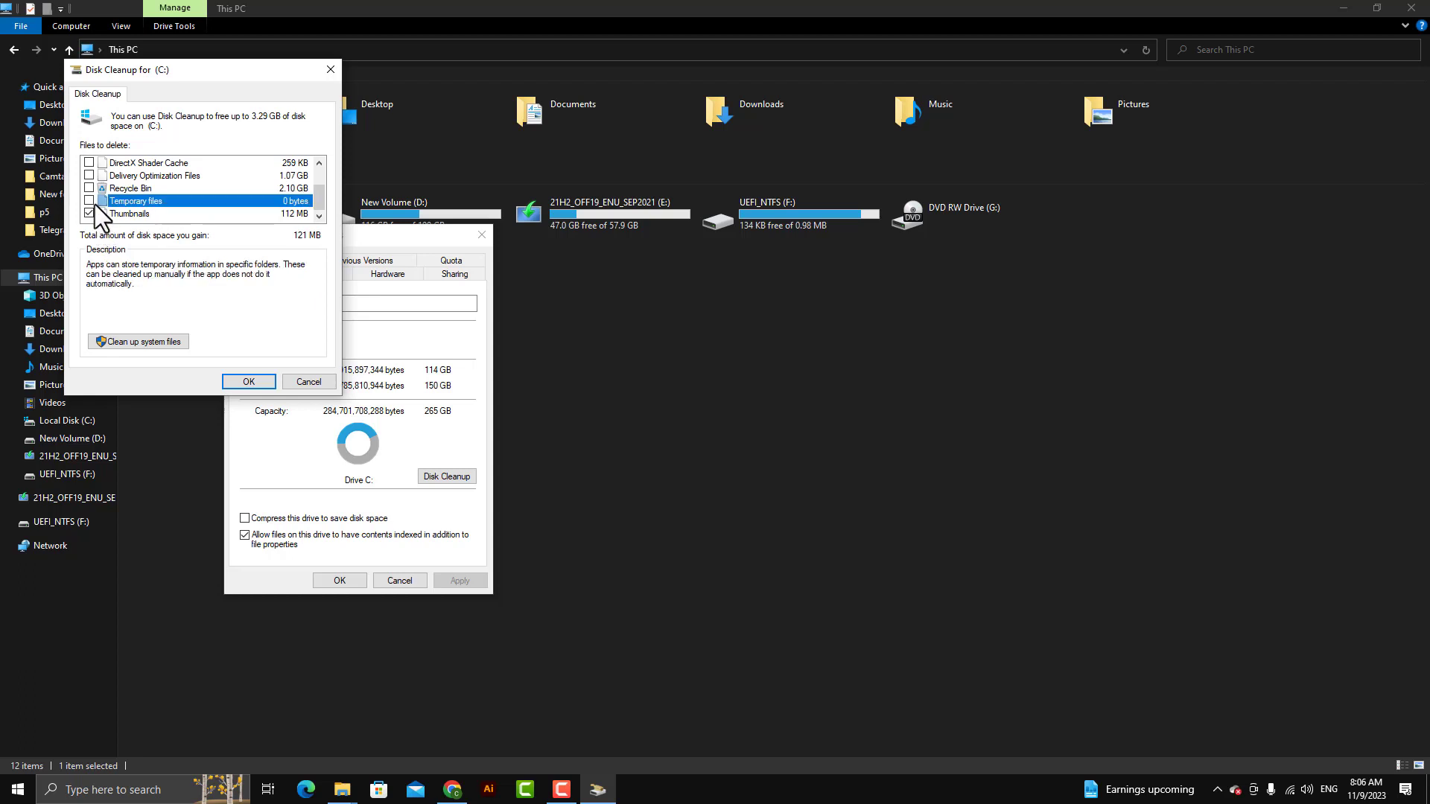
pyautogui.click(89, 187)
pyautogui.scroll(1, 189, 195)
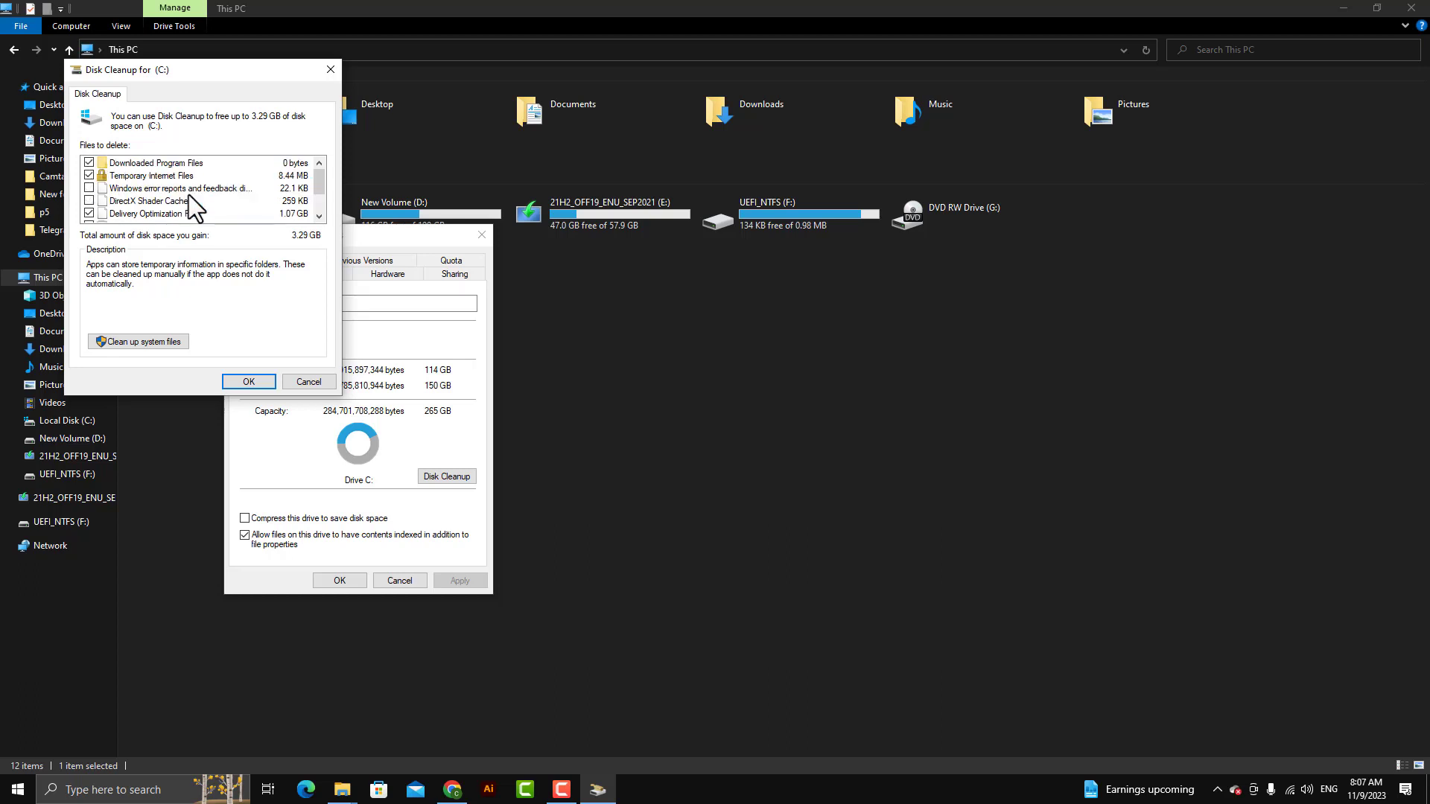
pyautogui.click(89, 188)
pyautogui.click(156, 345)
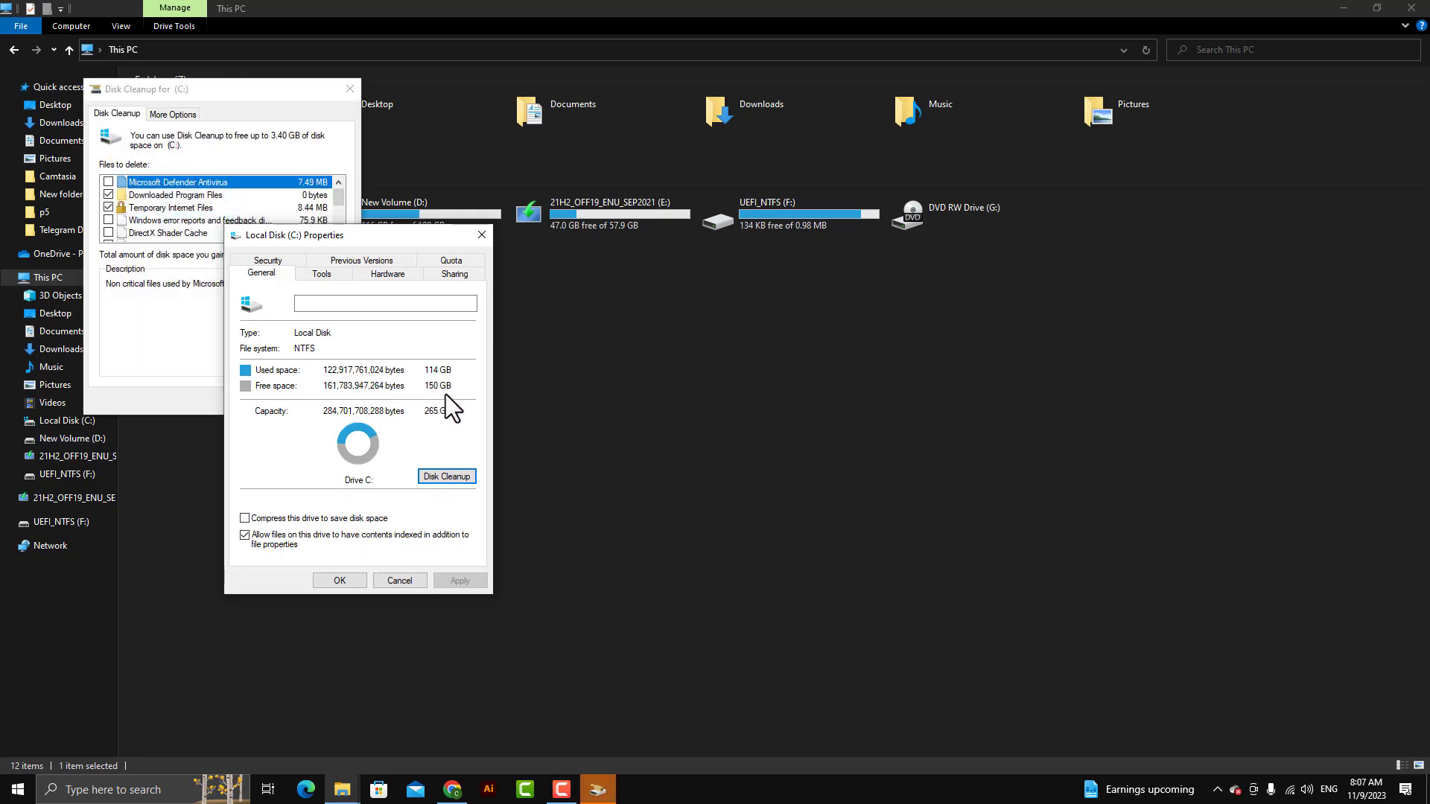
# Mark all cleanup categories, including Previous Windows installation(s), permanently delete their files, and close the drive properties
pyautogui.click(158, 329)
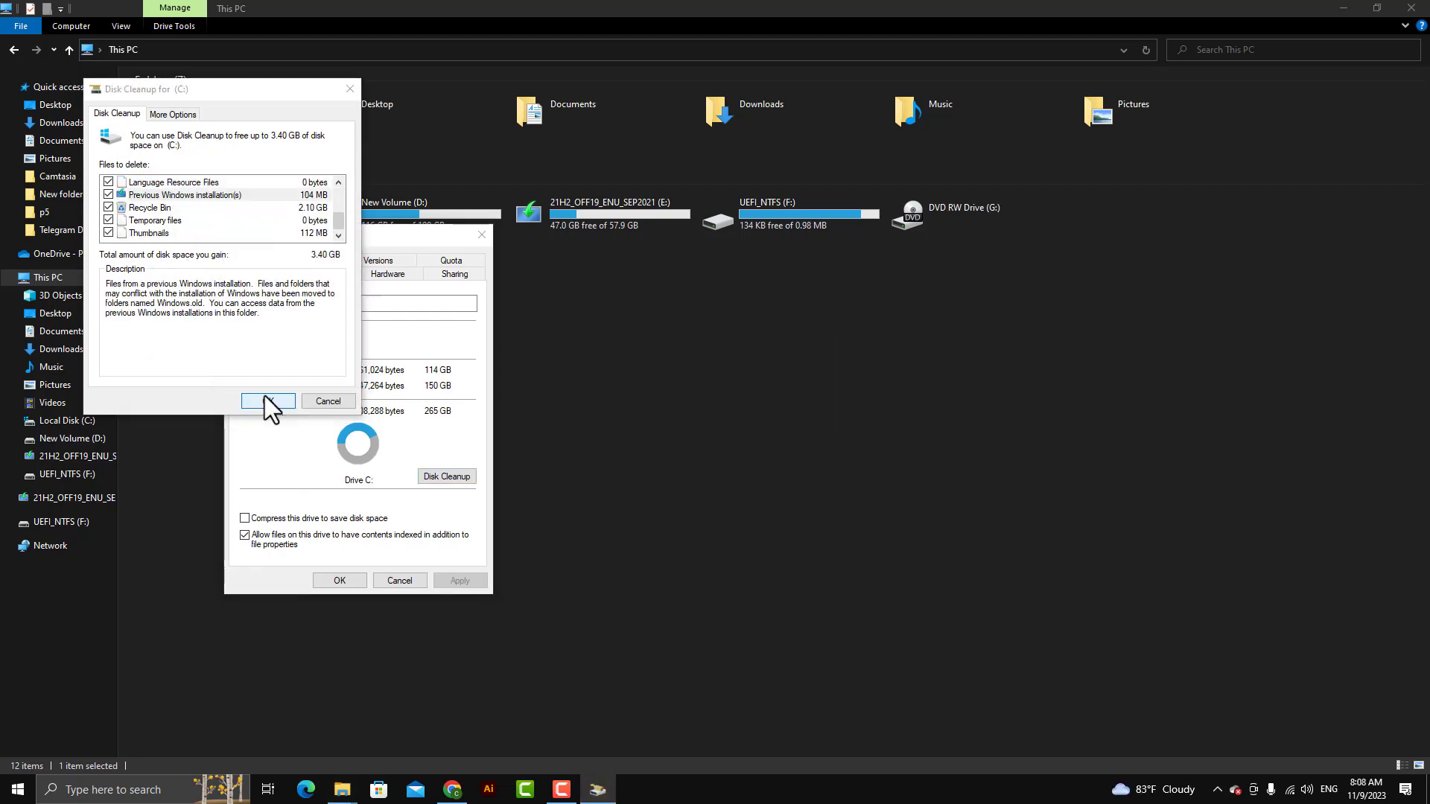
pyautogui.click(267, 400)
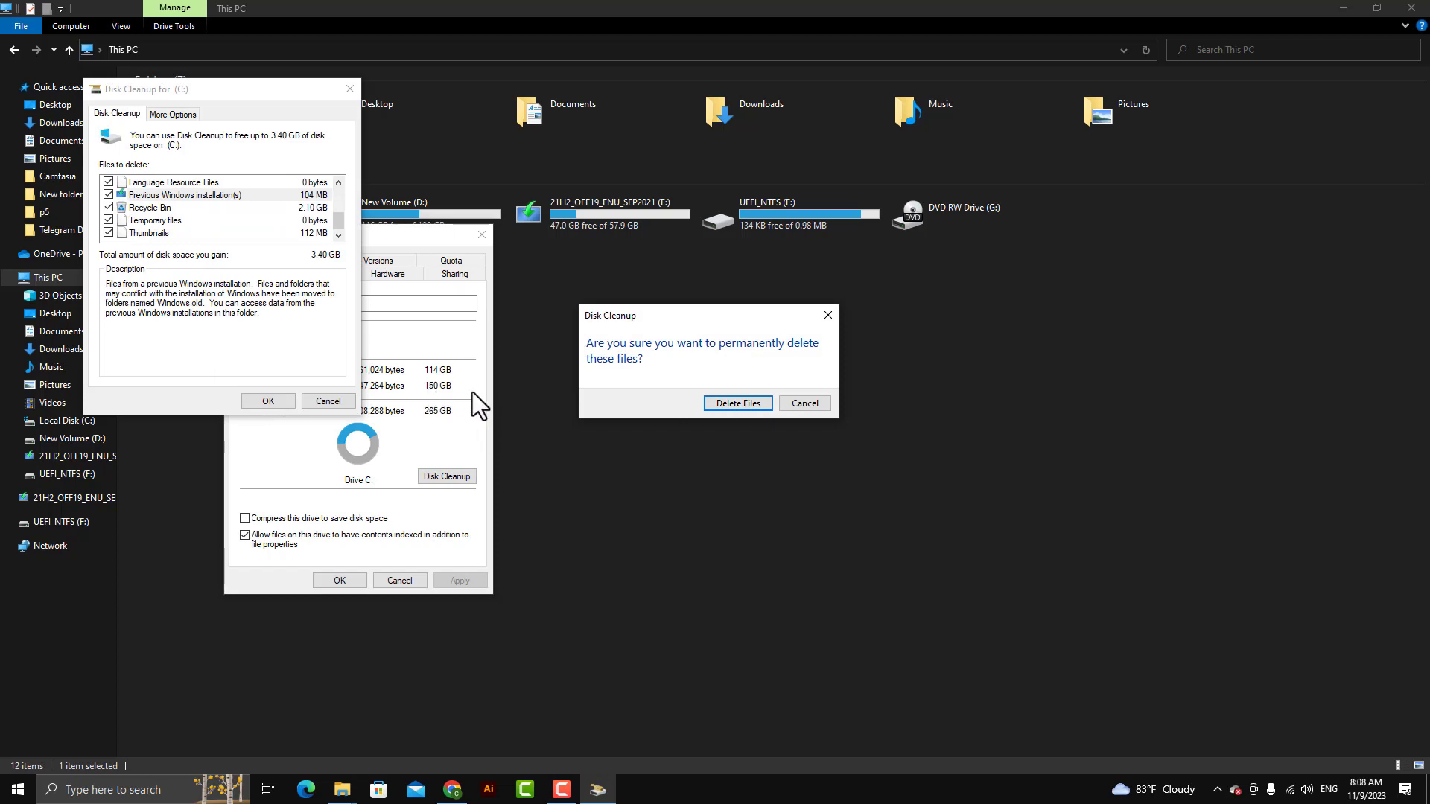
pyautogui.click(733, 404)
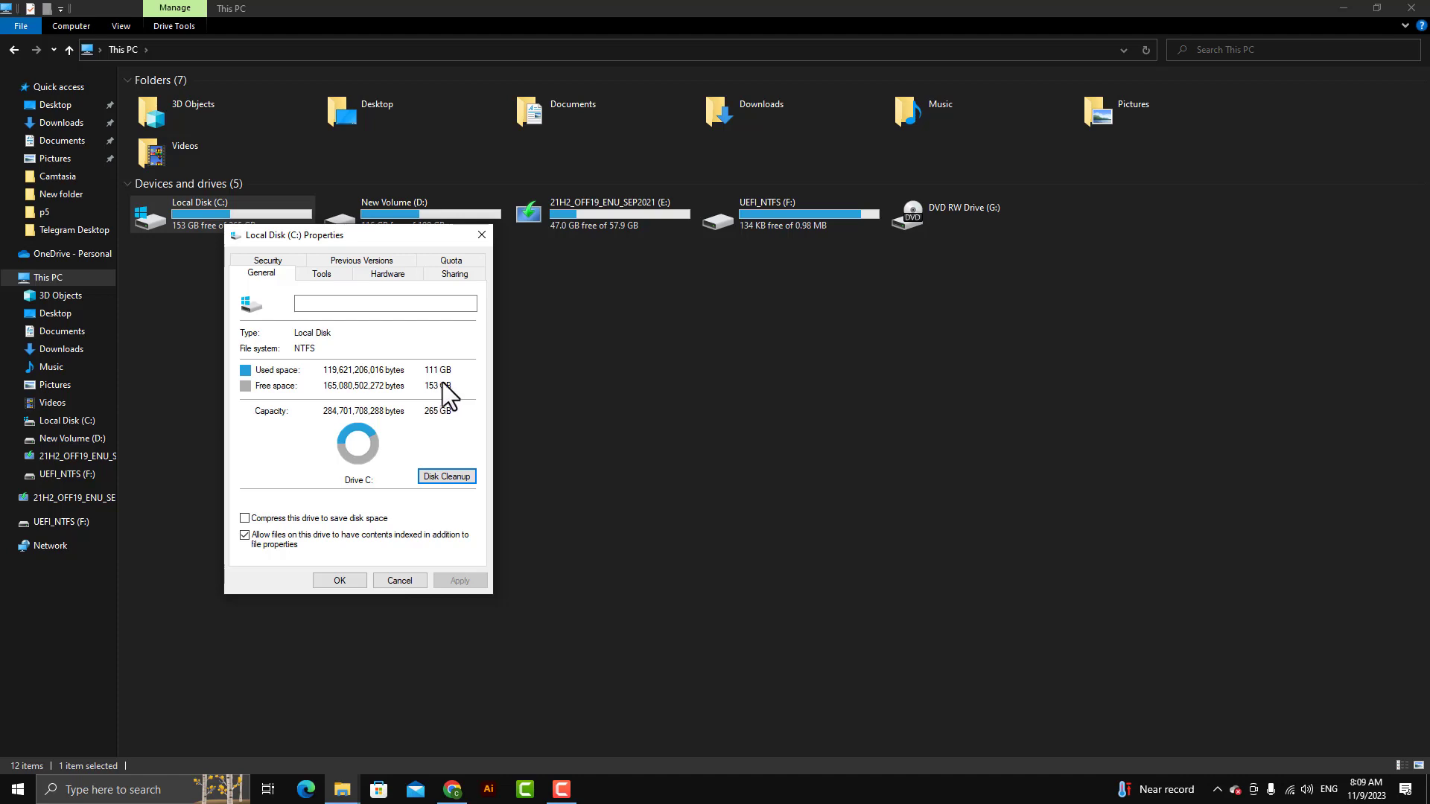
pyautogui.click(481, 234)
# Look through the Downloads, Documents, Pictures and Desktop folders, check the free space on drive C:, and minimize the window
pyautogui.click(59, 123)
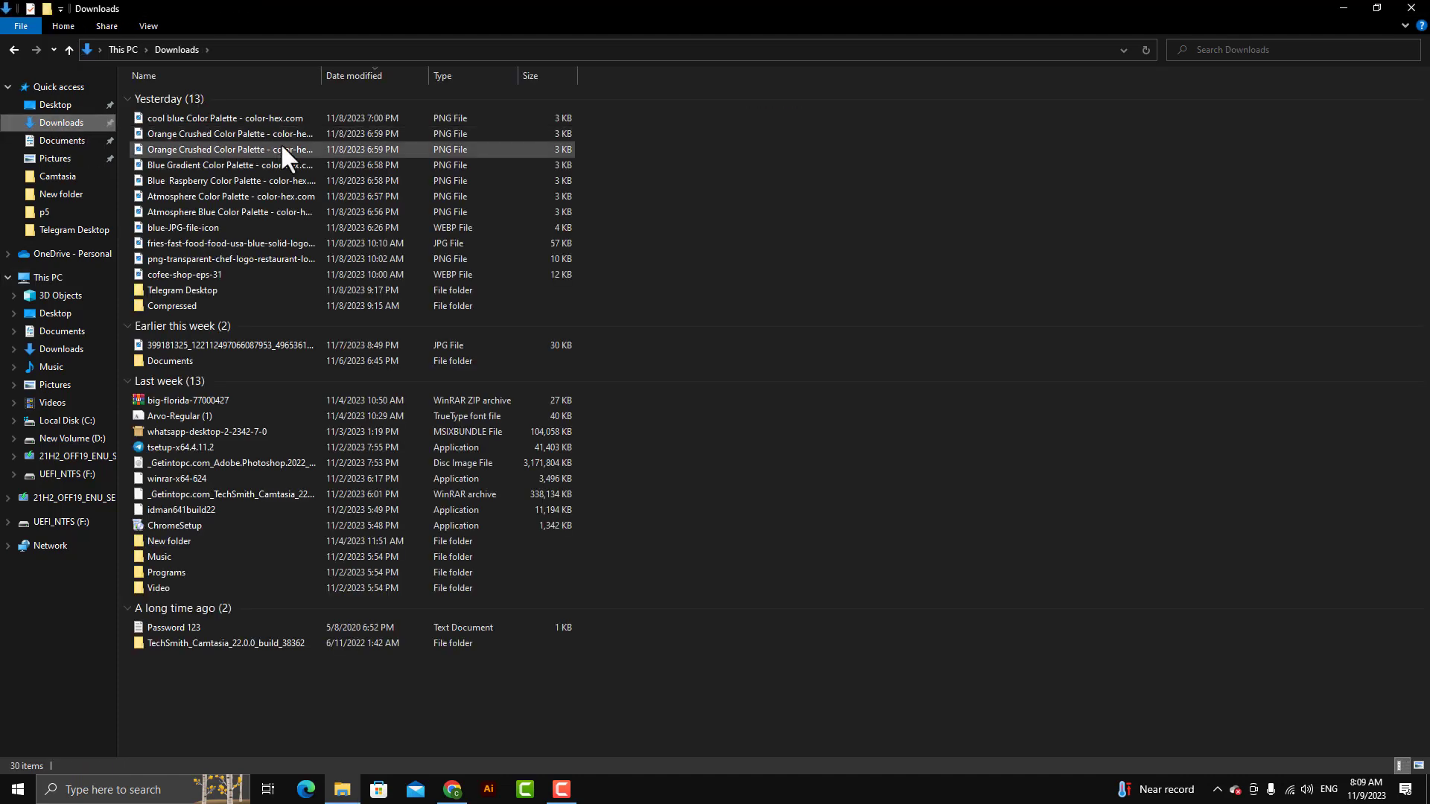
pyautogui.click(60, 140)
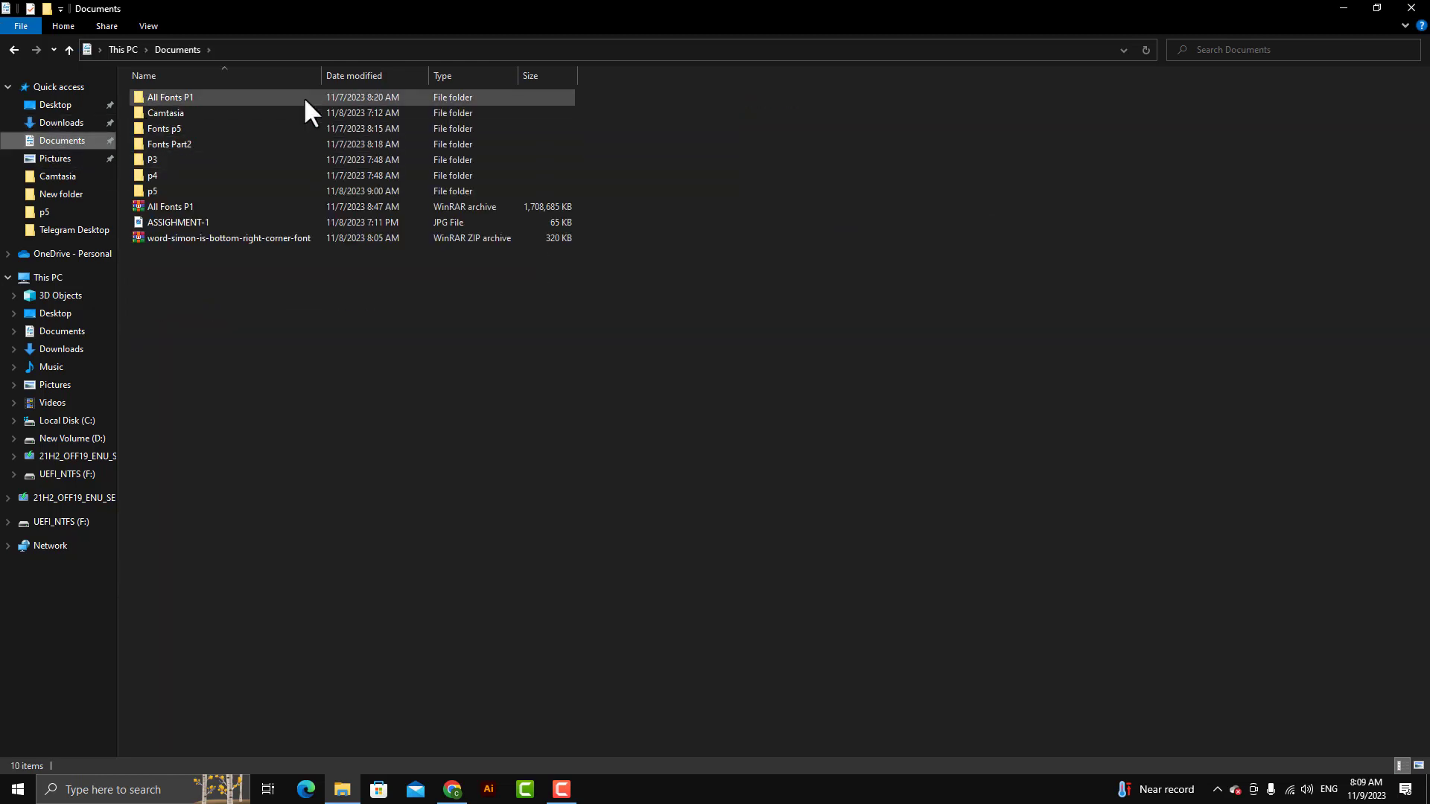
pyautogui.click(55, 162)
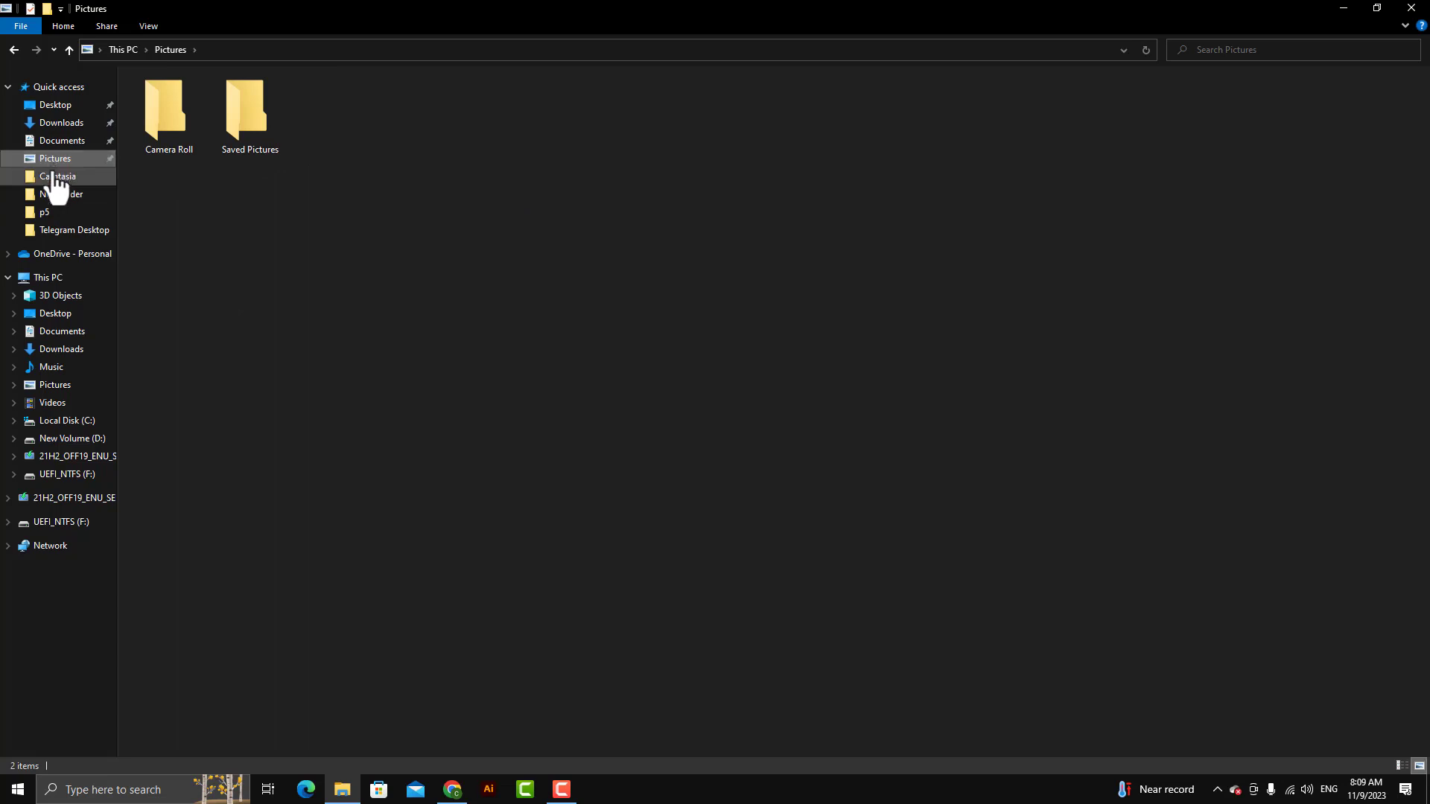
pyautogui.click(63, 280)
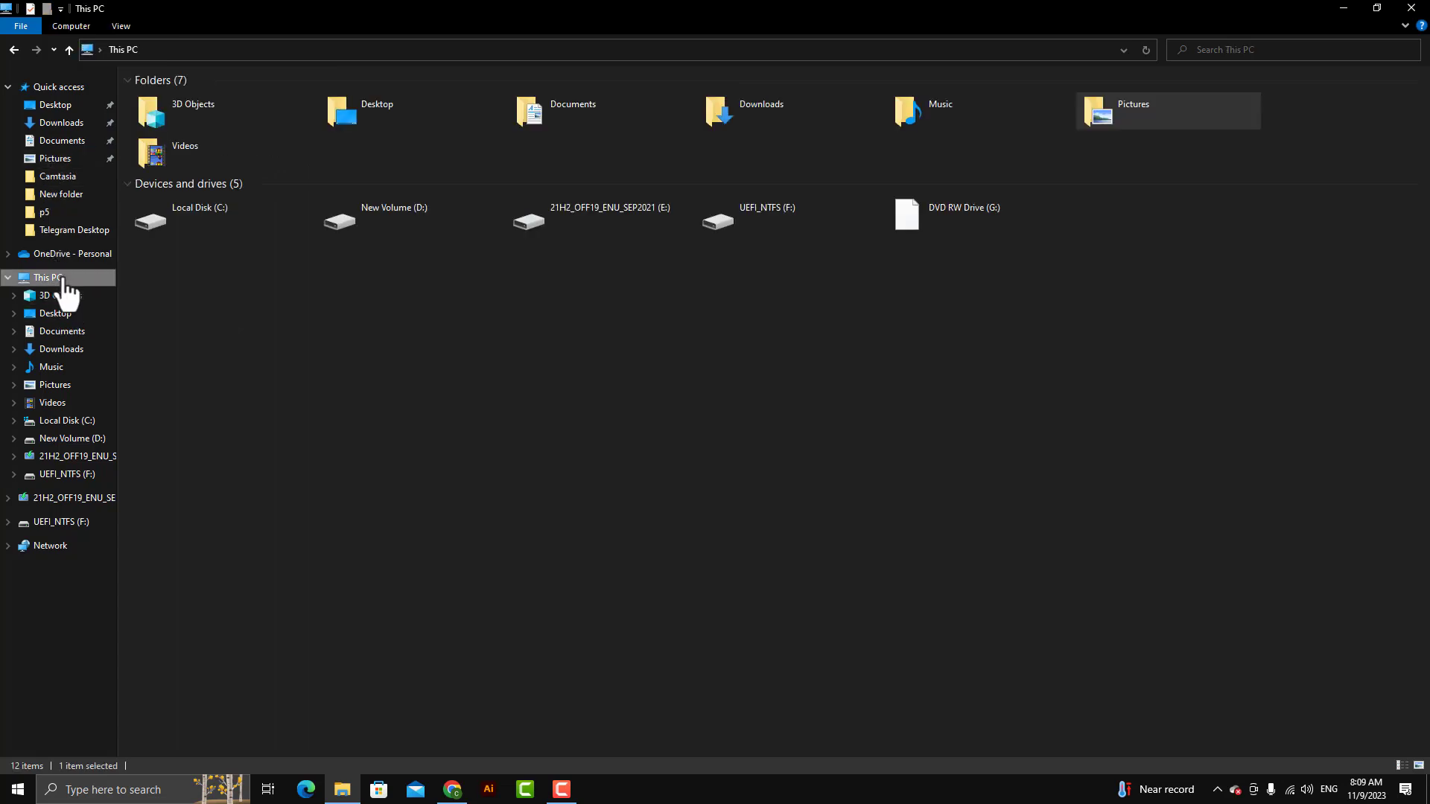
pyautogui.click(49, 110)
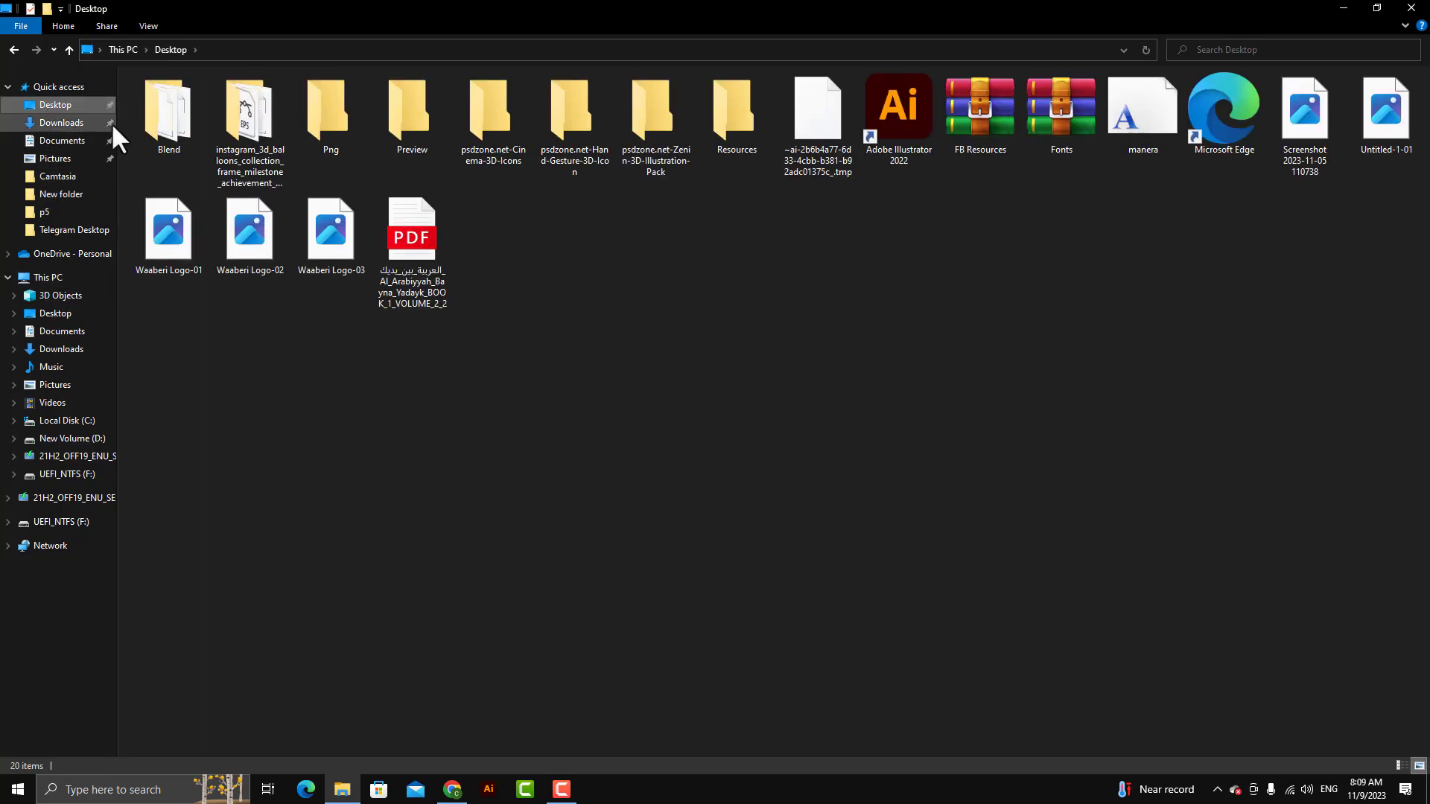
pyautogui.hotkey('alt', 'Left')
pyautogui.click(265, 225)
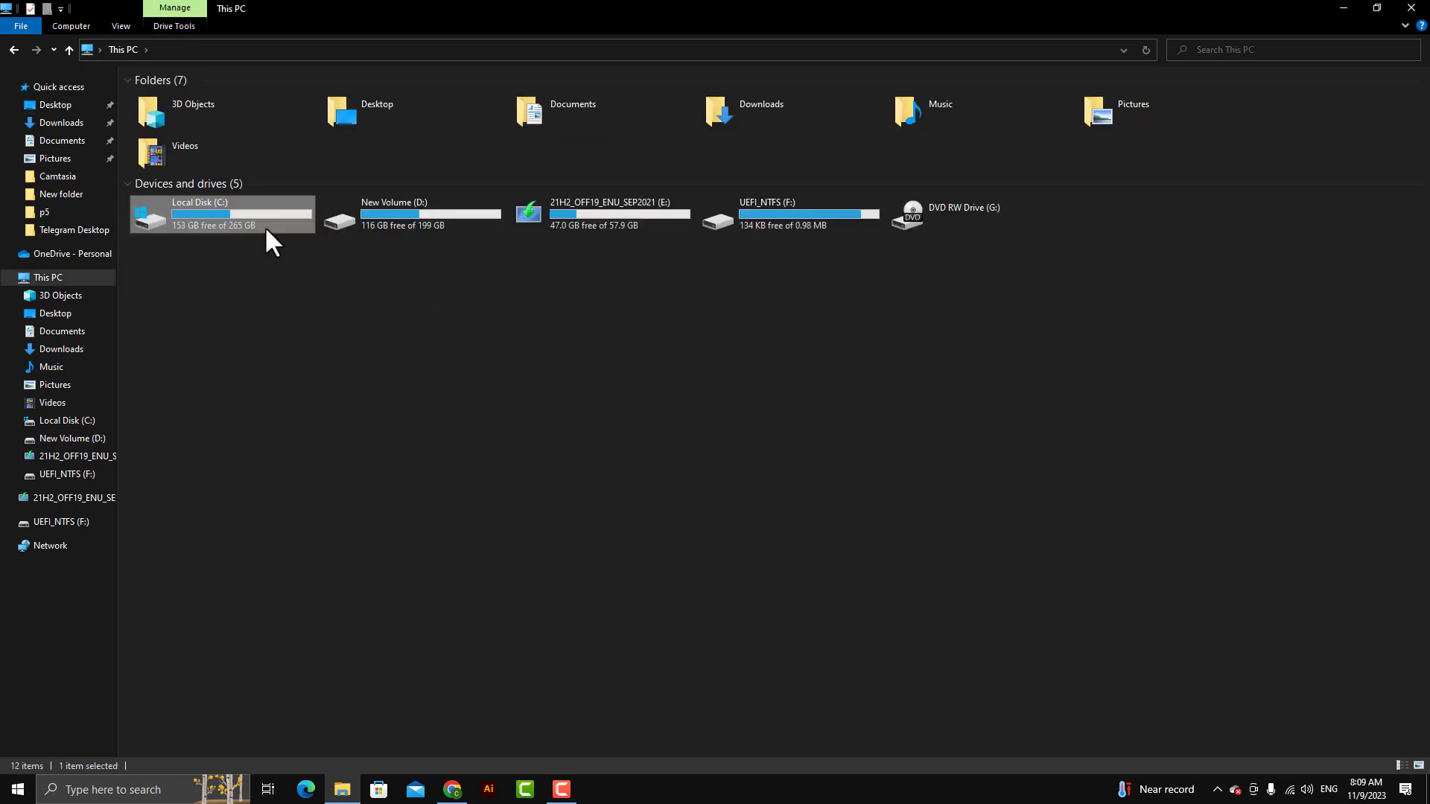
pyautogui.click(1344, 9)
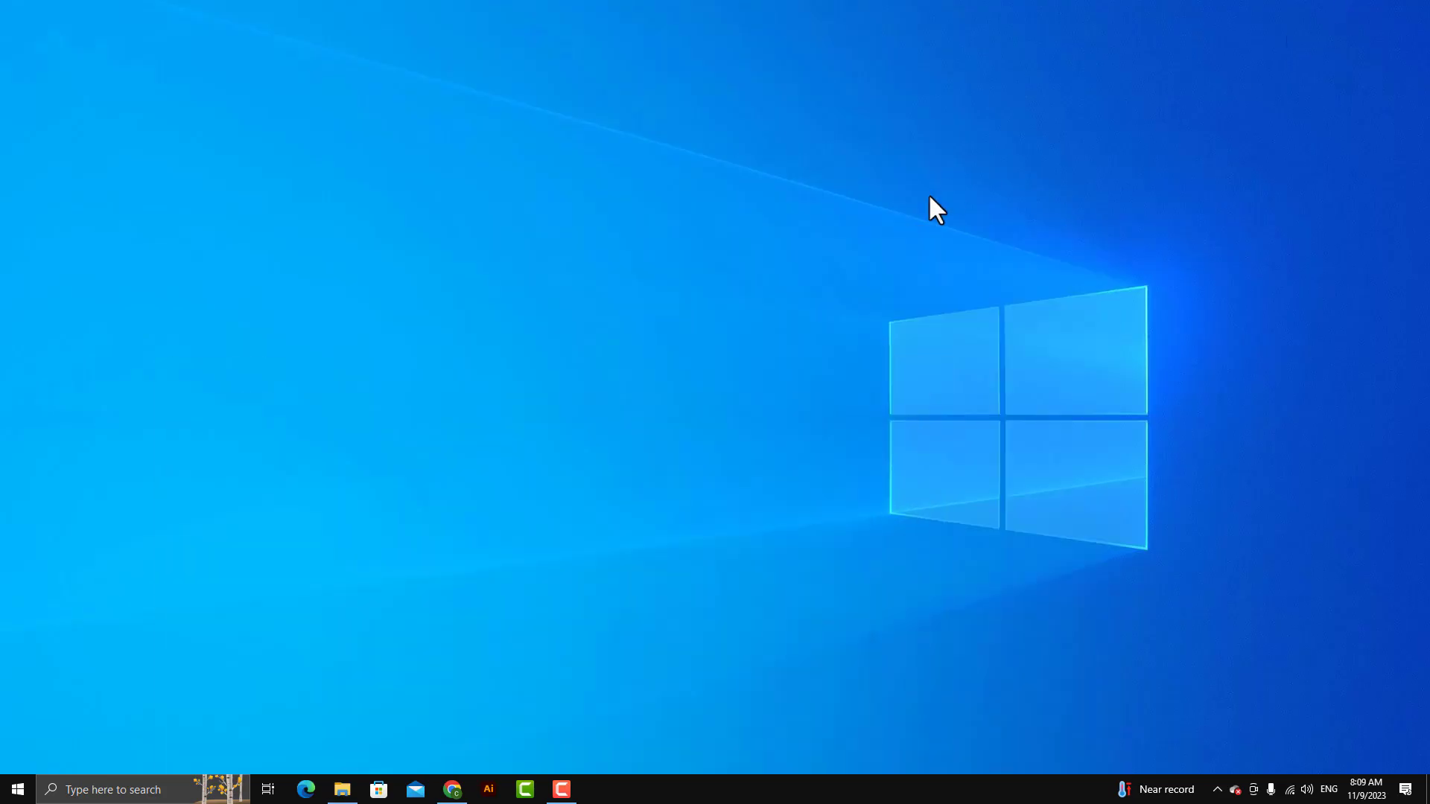
# Show the desktop icons, check the contents of the Recycle Bin, and close its window
pyautogui.rightClick(930, 197)
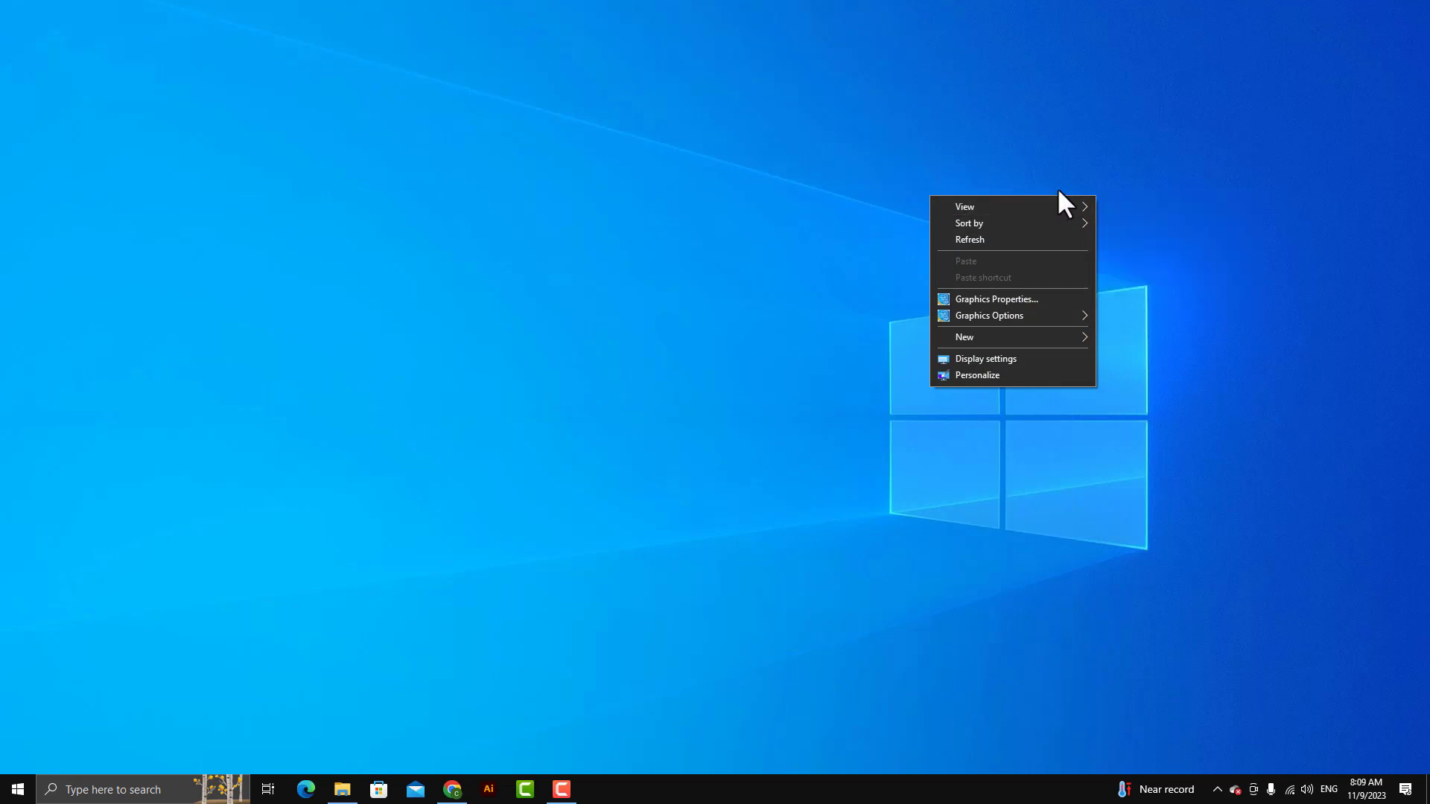
pyautogui.moveTo(1069, 200)
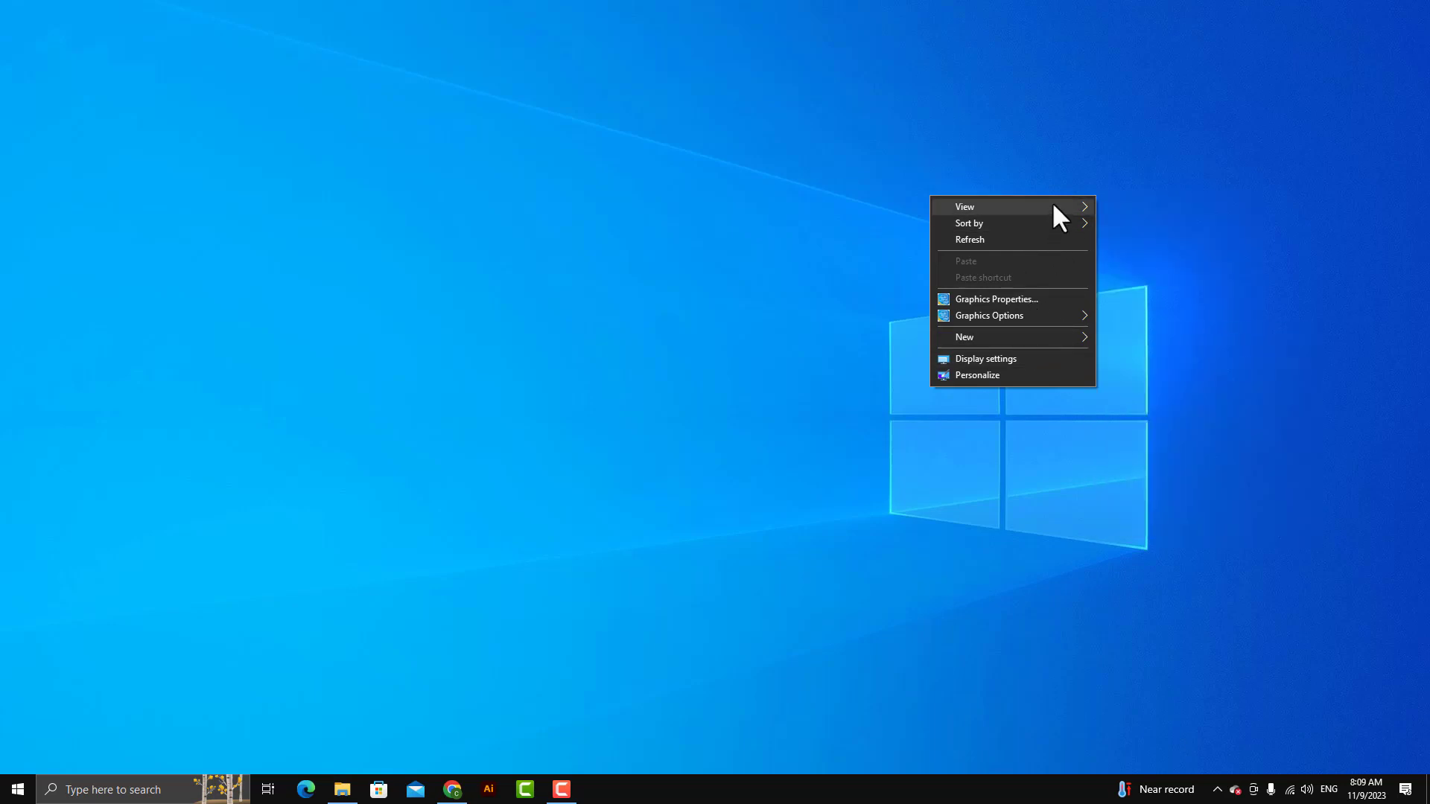
pyautogui.click(1172, 298)
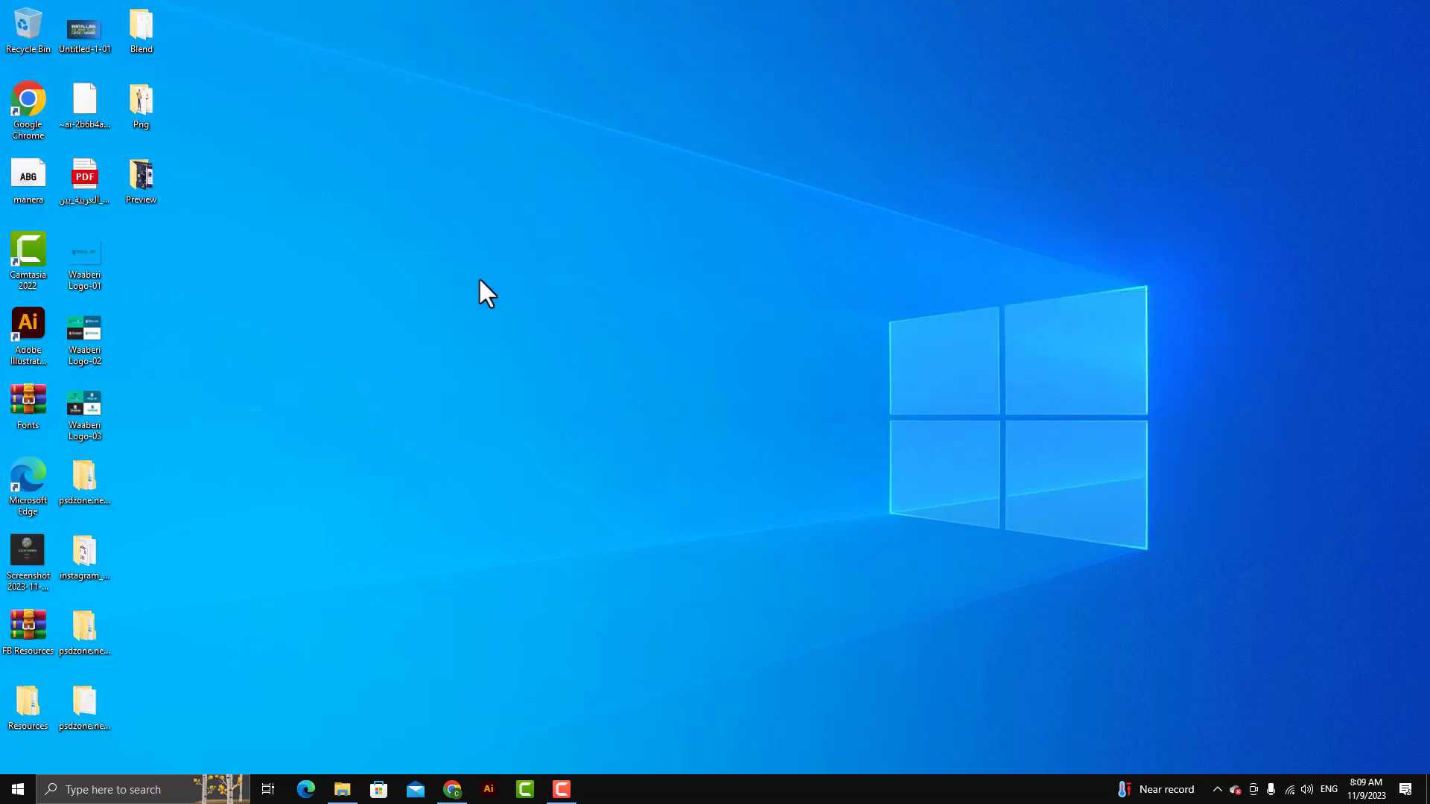
pyautogui.doubleClick(22, 29)
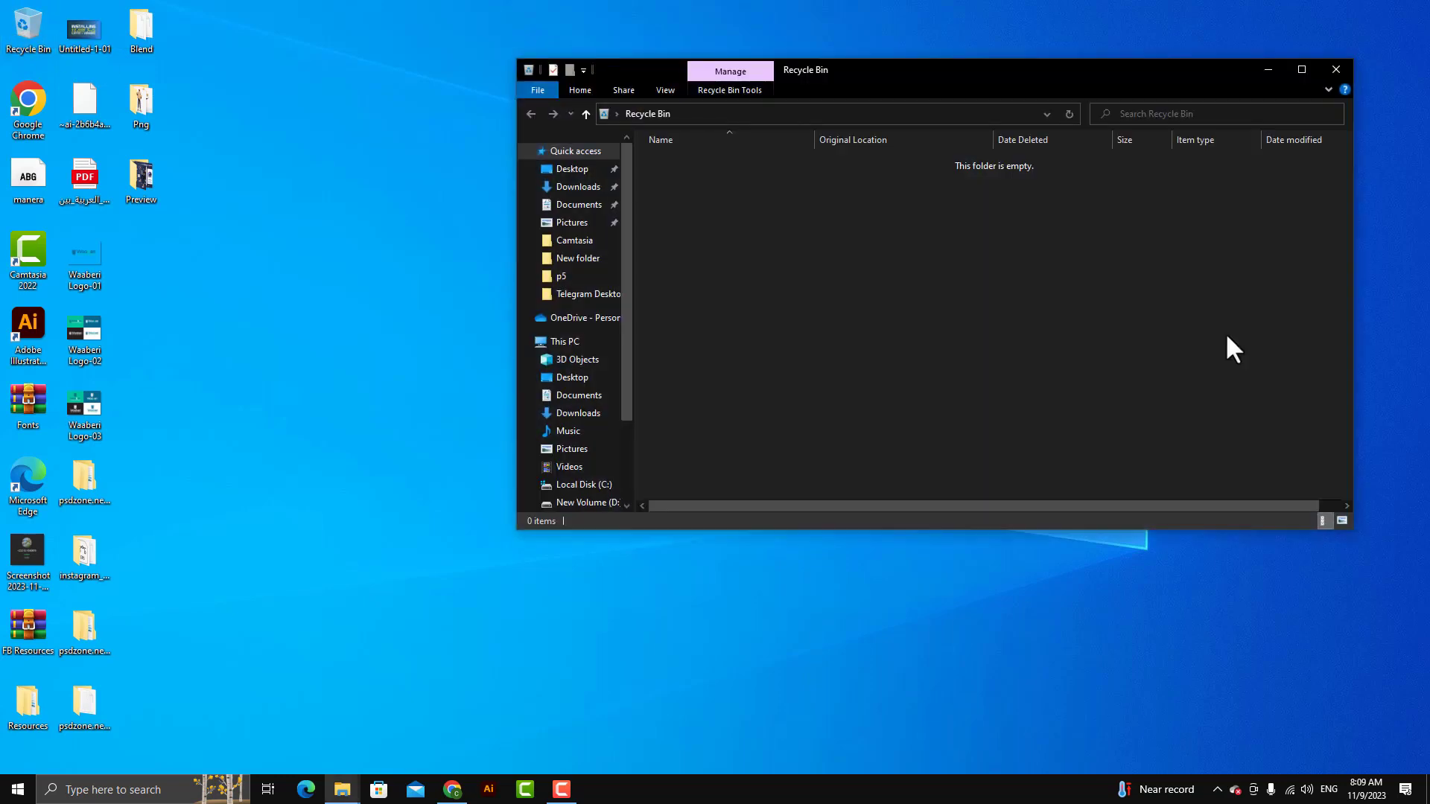
pyautogui.click(1335, 69)
# Hide the desktop icons
pyautogui.rightClick(802, 239)
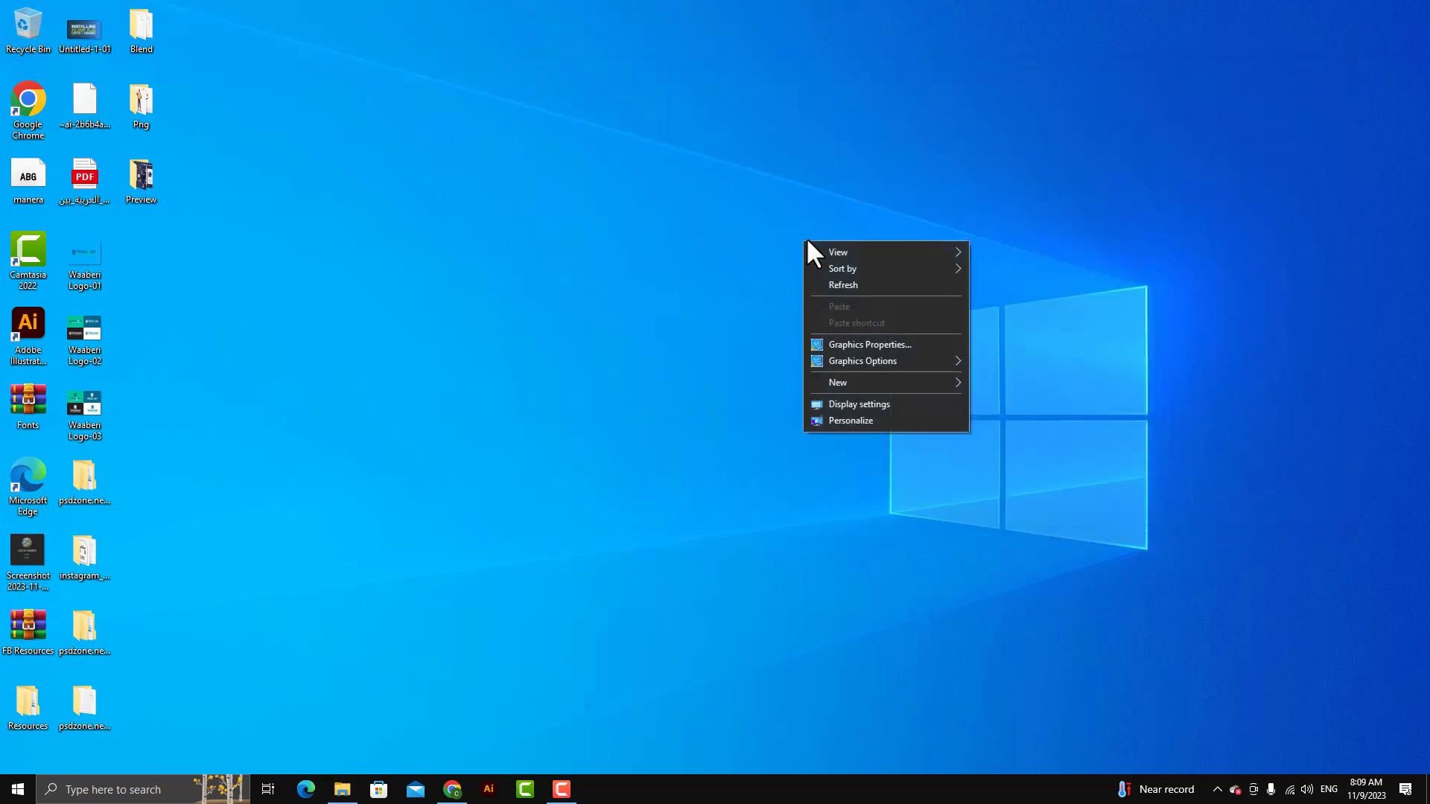
pyautogui.moveTo(882, 253)
pyautogui.click(512, 281)
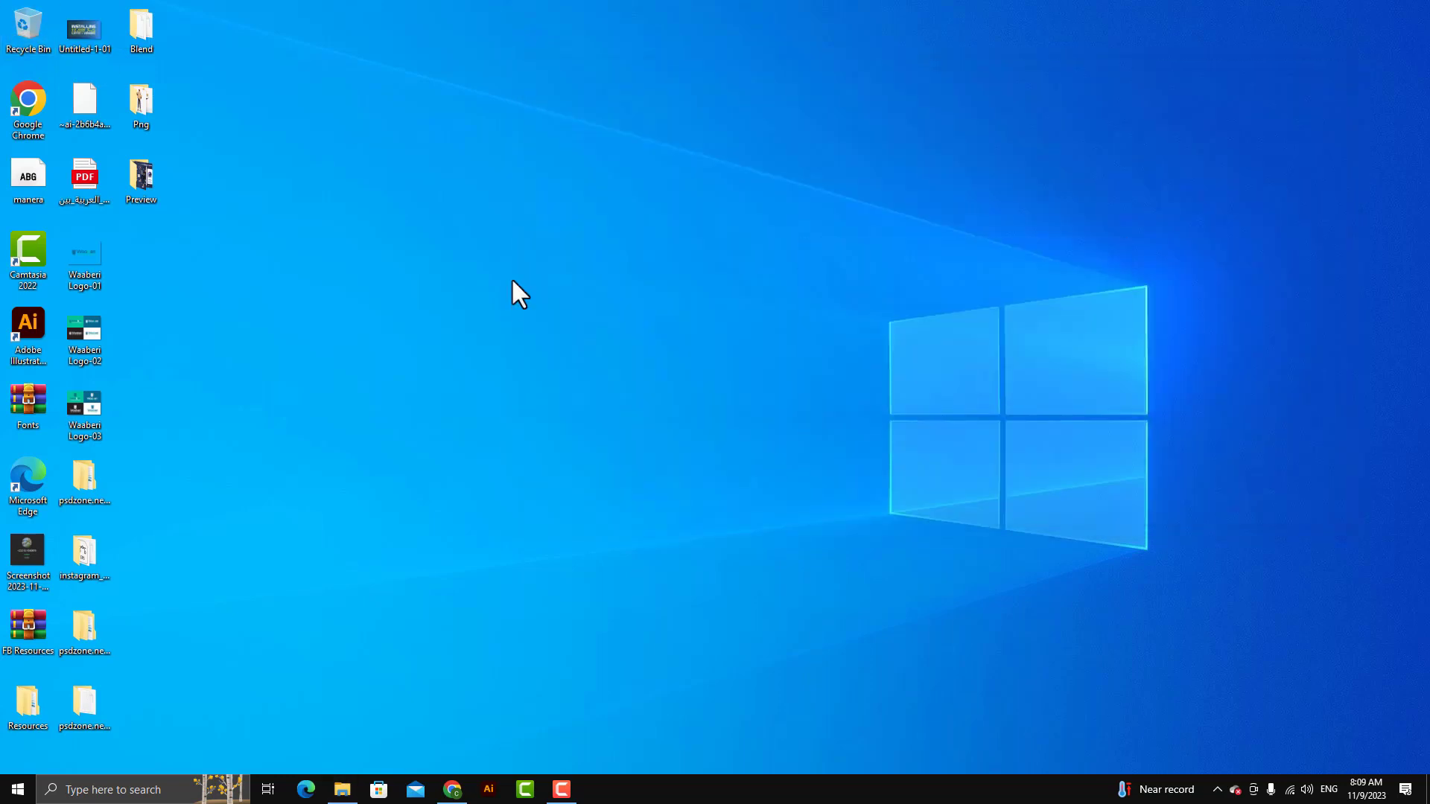
pyautogui.rightClick(642, 163)
pyautogui.moveTo(790, 173)
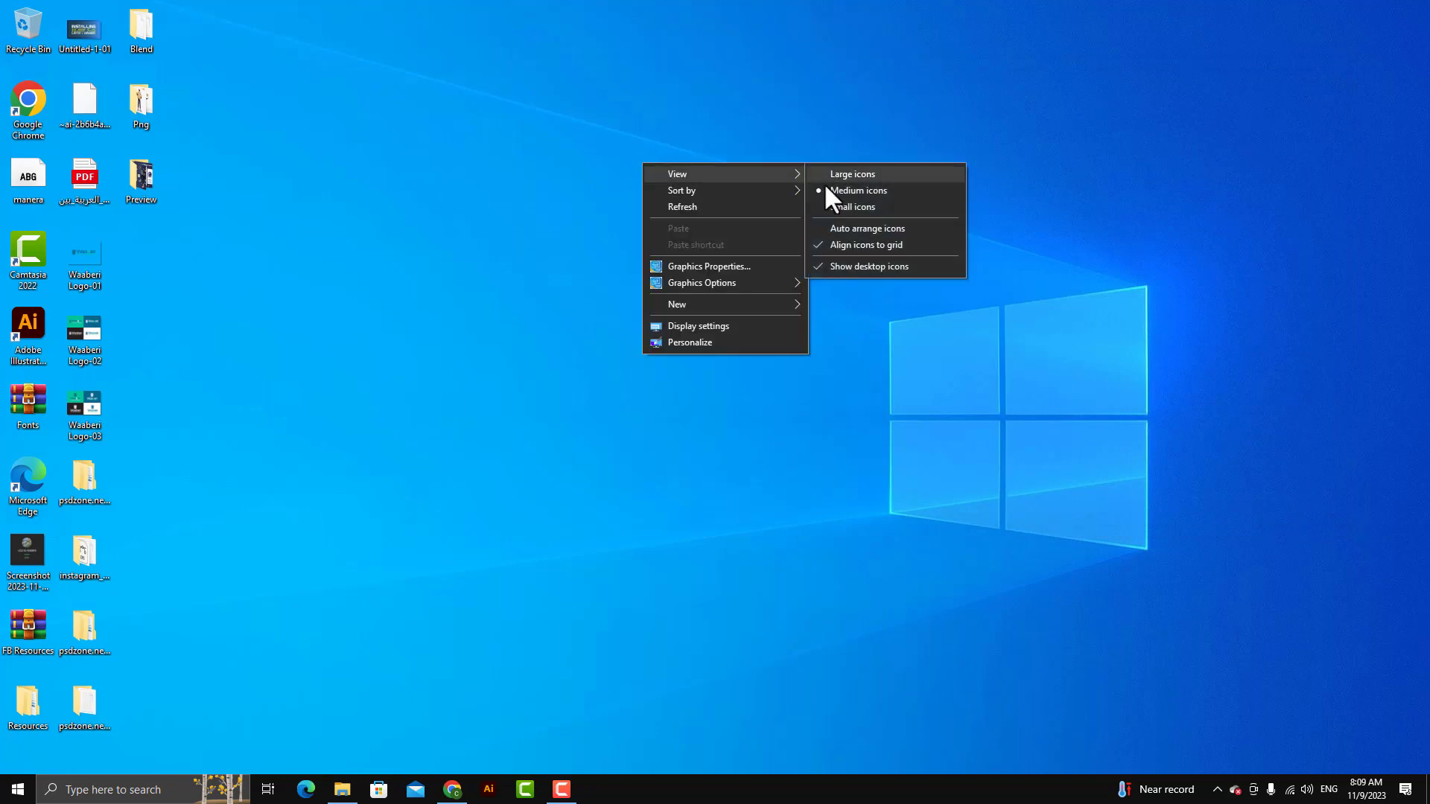
pyautogui.click(901, 266)
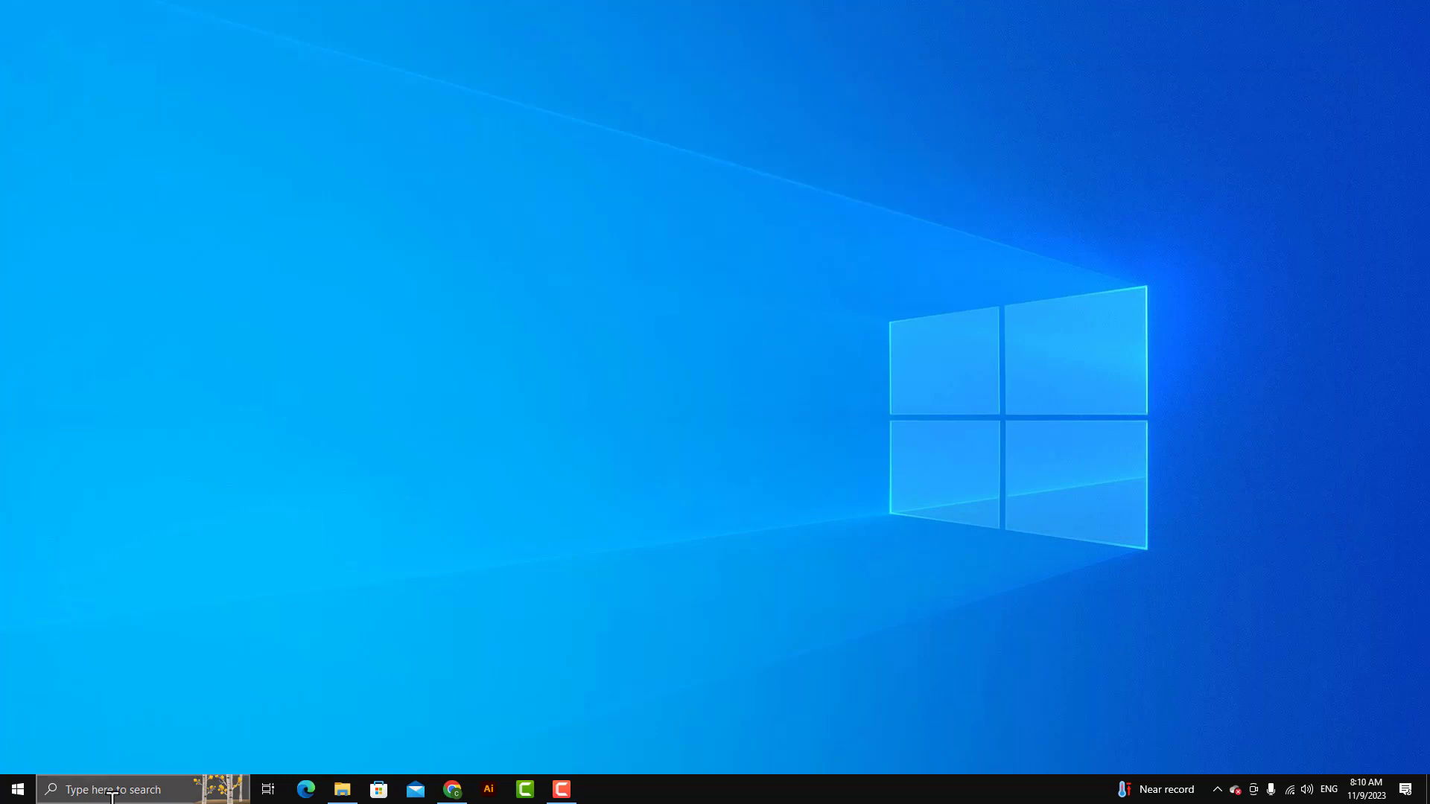
# Search Windows for "pc" and open the properties of This PC
pyautogui.click(112, 791)
pyautogui.write('pc')
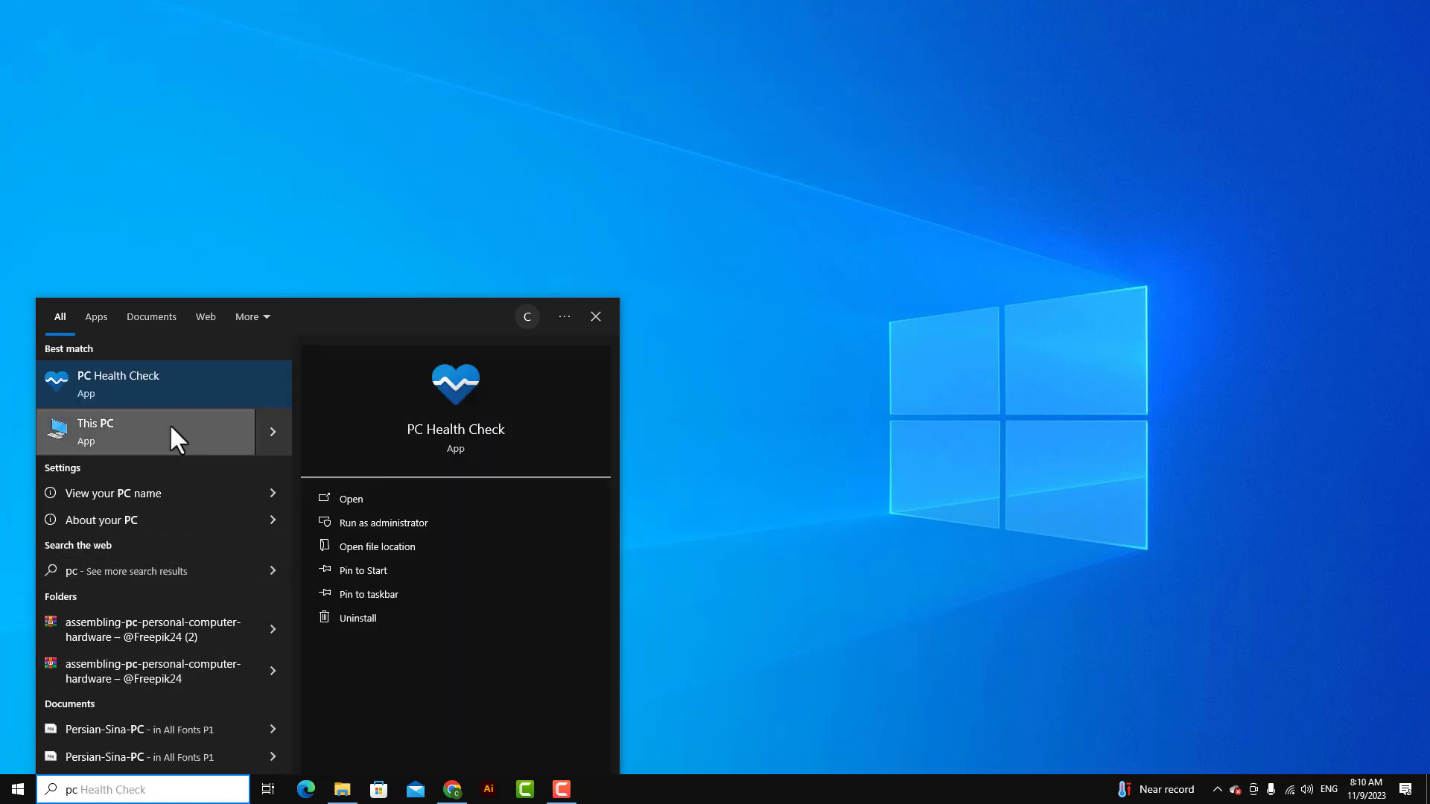
pyautogui.rightClick(142, 430)
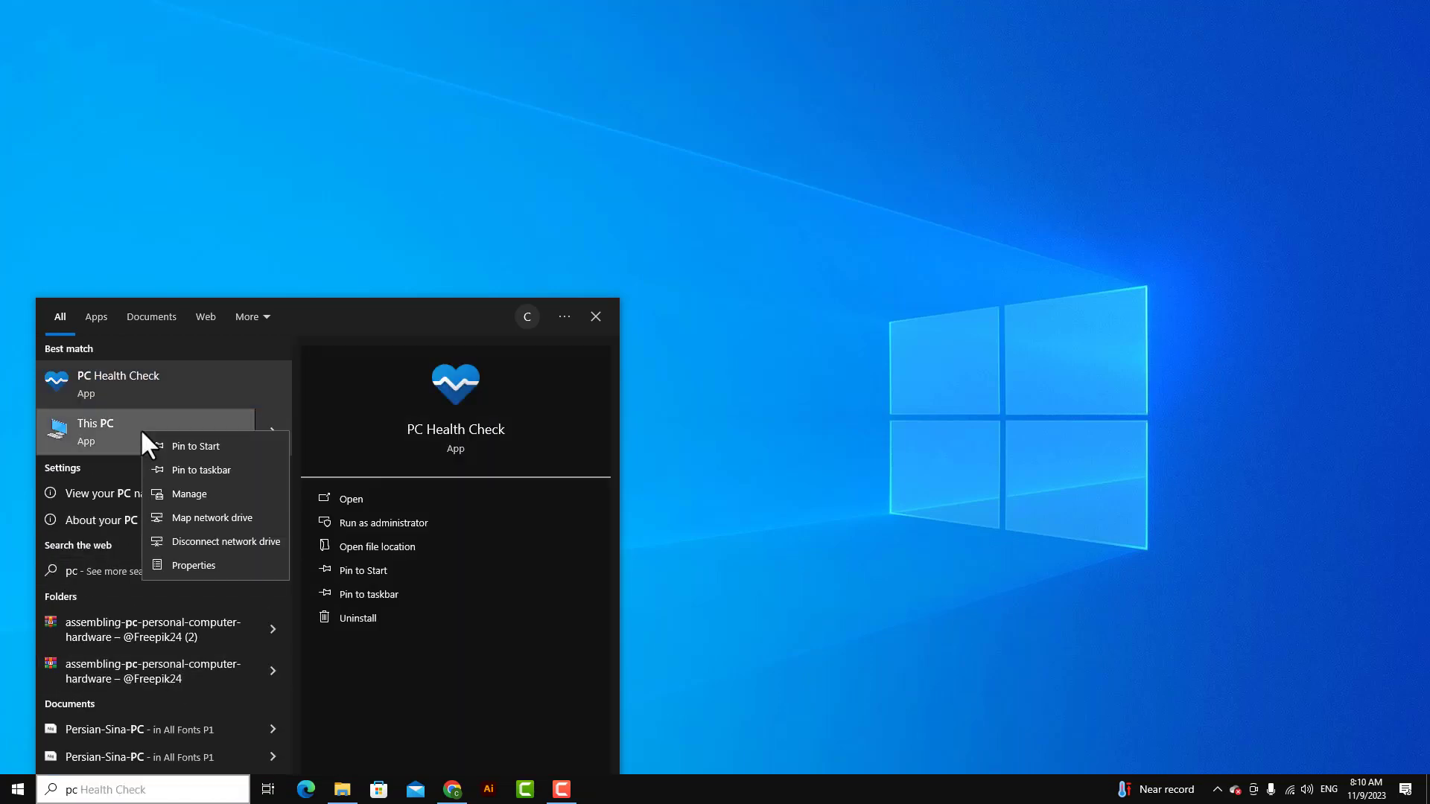
pyautogui.click(196, 574)
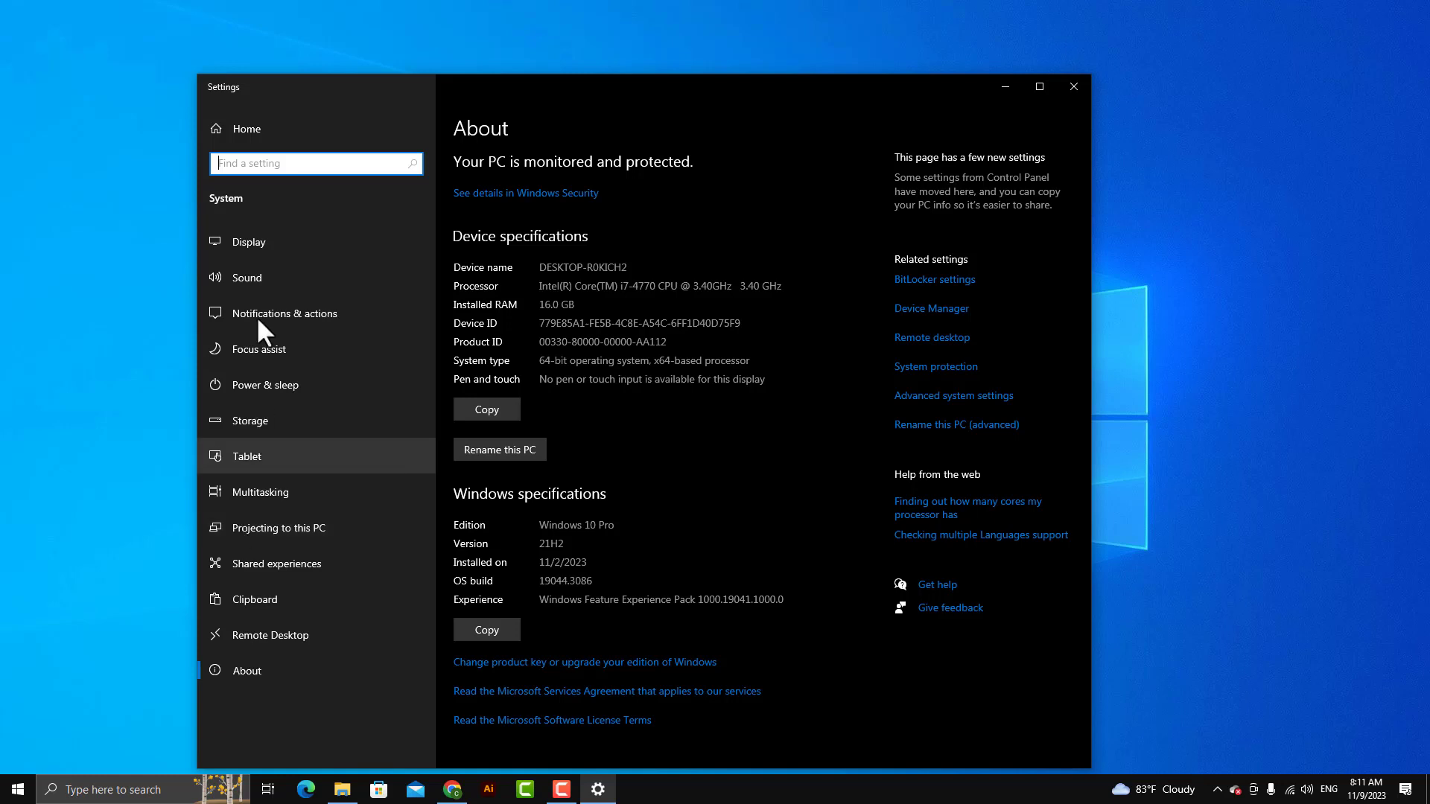
# Check the installed RAM and the processor series in the device specifications, and close the Settings window
pyautogui.moveTo(596, 305); pyautogui.dragTo(538, 306)
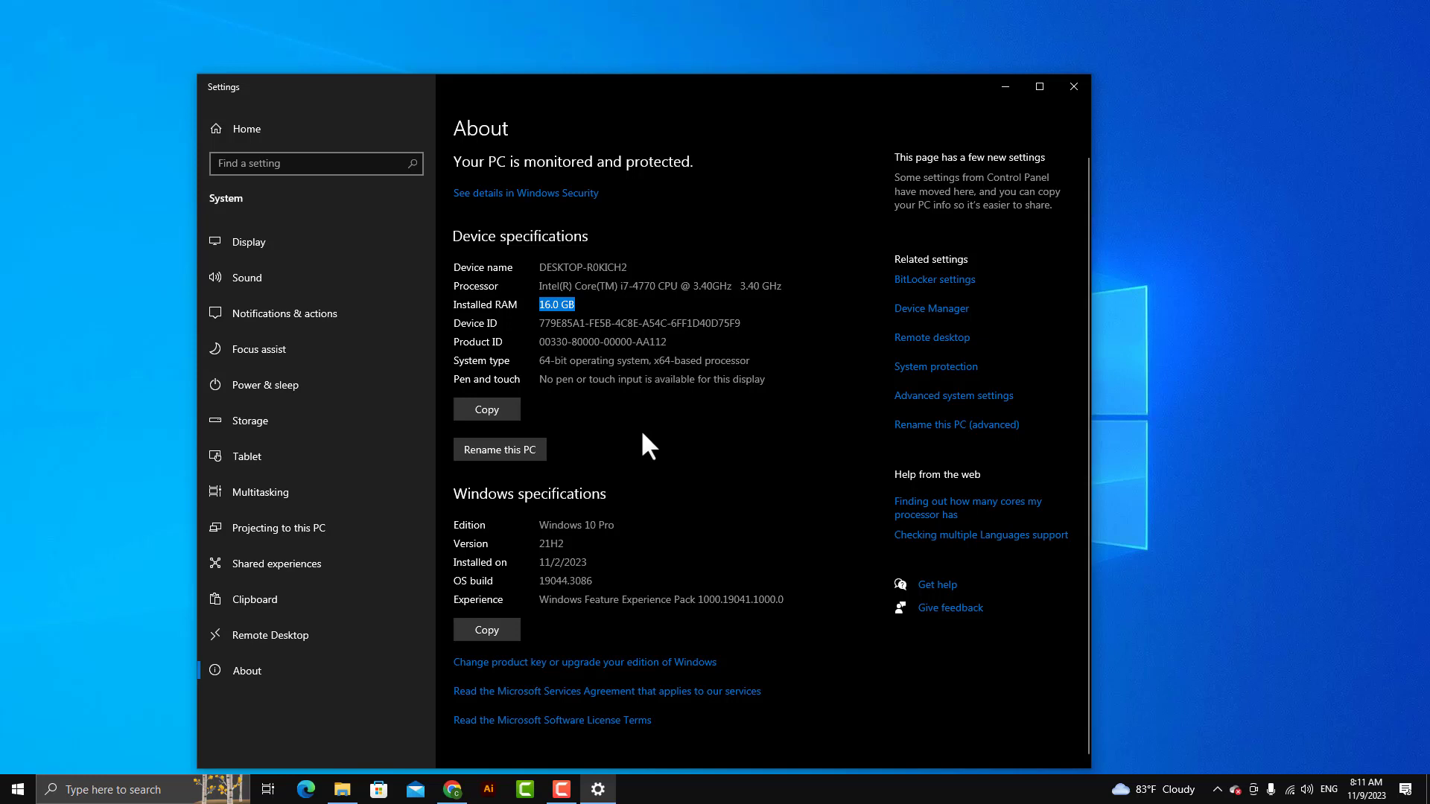
pyautogui.click(585, 309)
pyautogui.moveTo(585, 309); pyautogui.dragTo(542, 311)
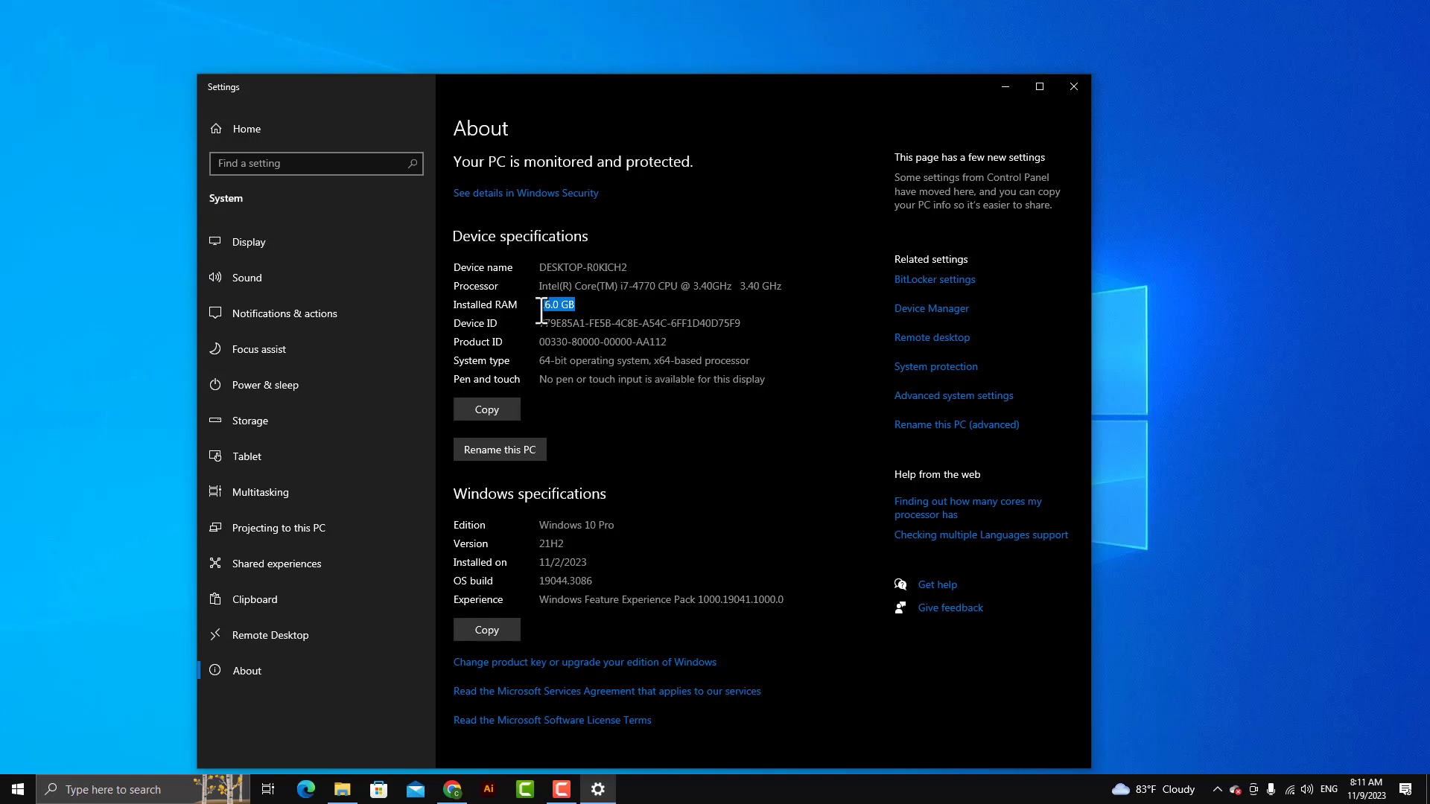
pyautogui.click(622, 307)
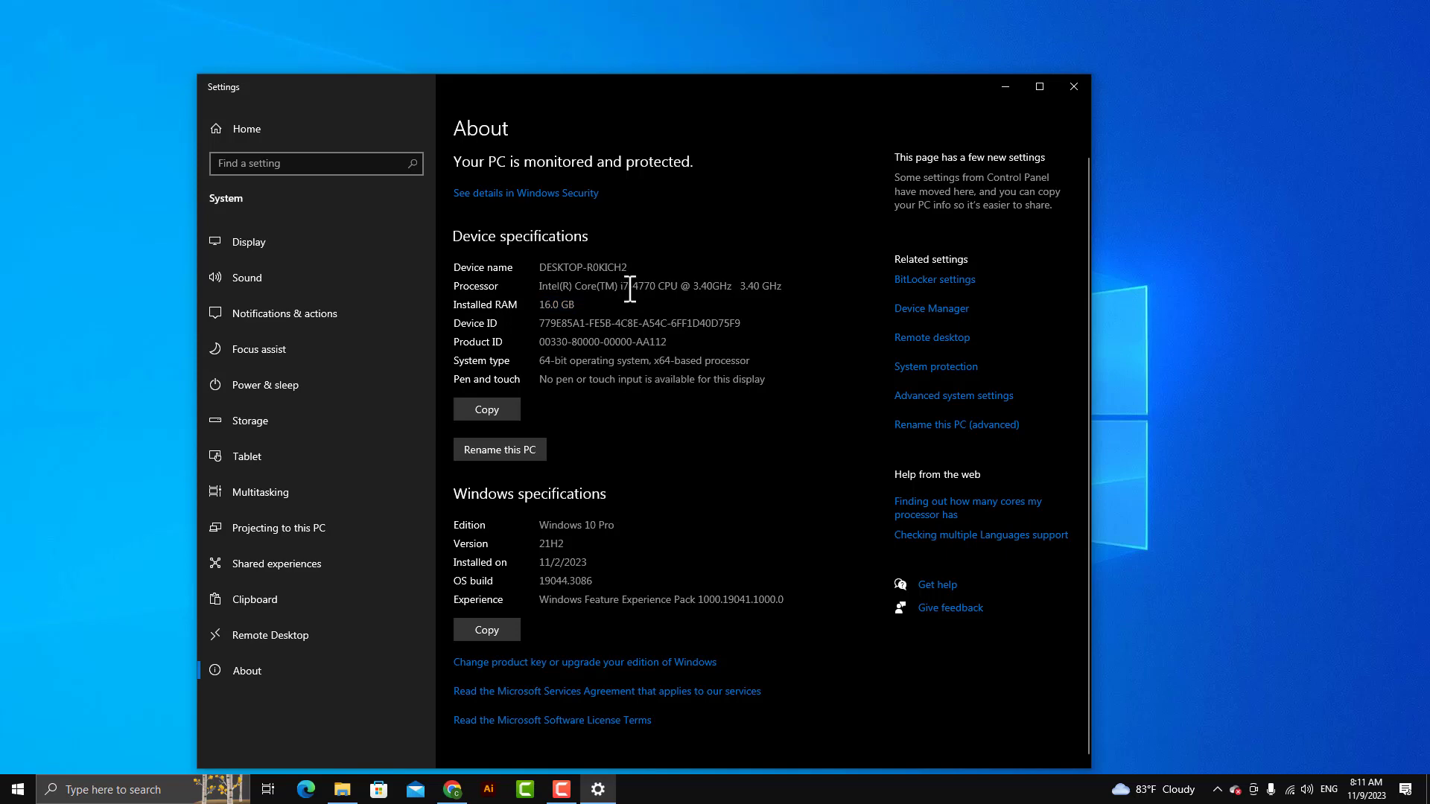
pyautogui.moveTo(630, 288); pyautogui.dragTo(611, 290)
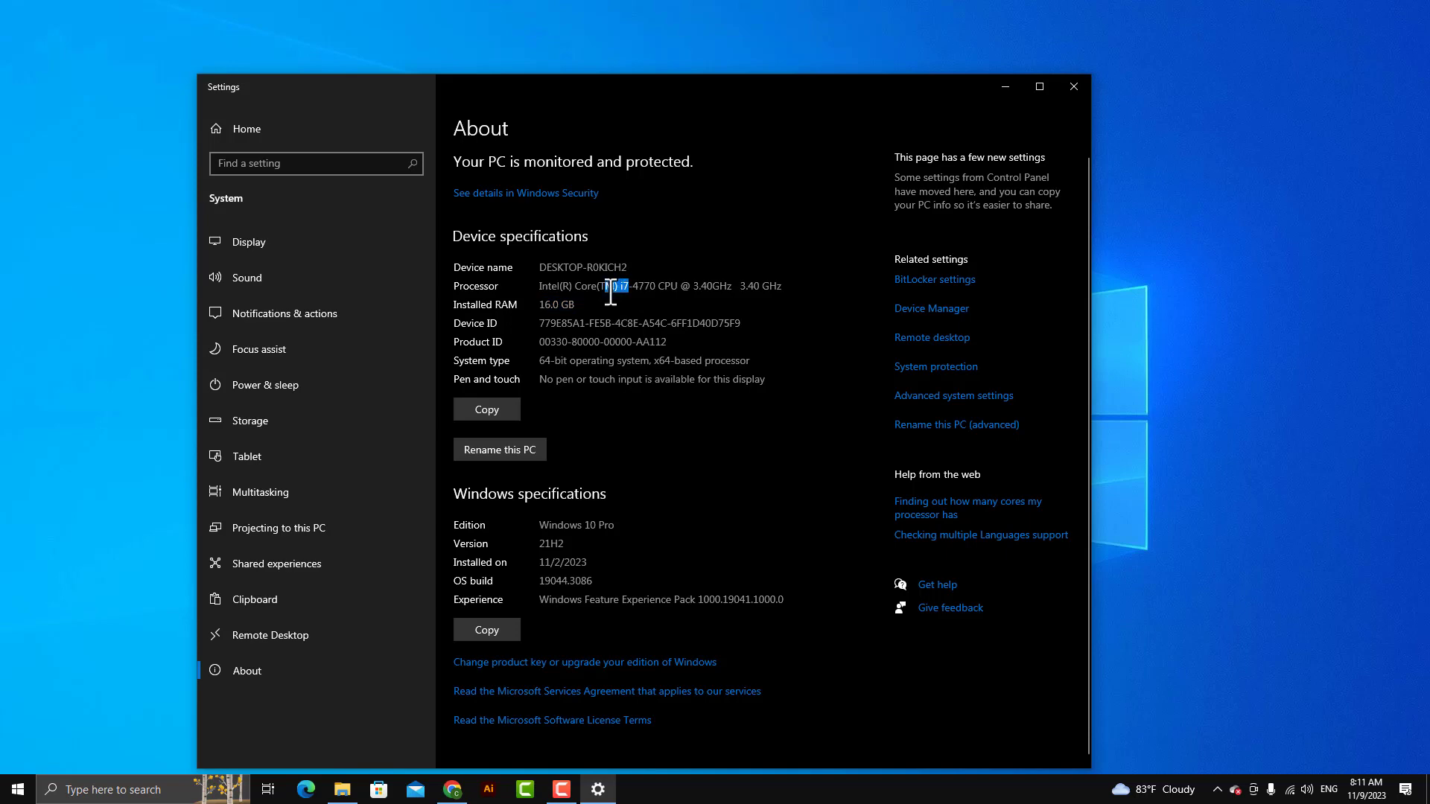
pyautogui.click(1066, 90)
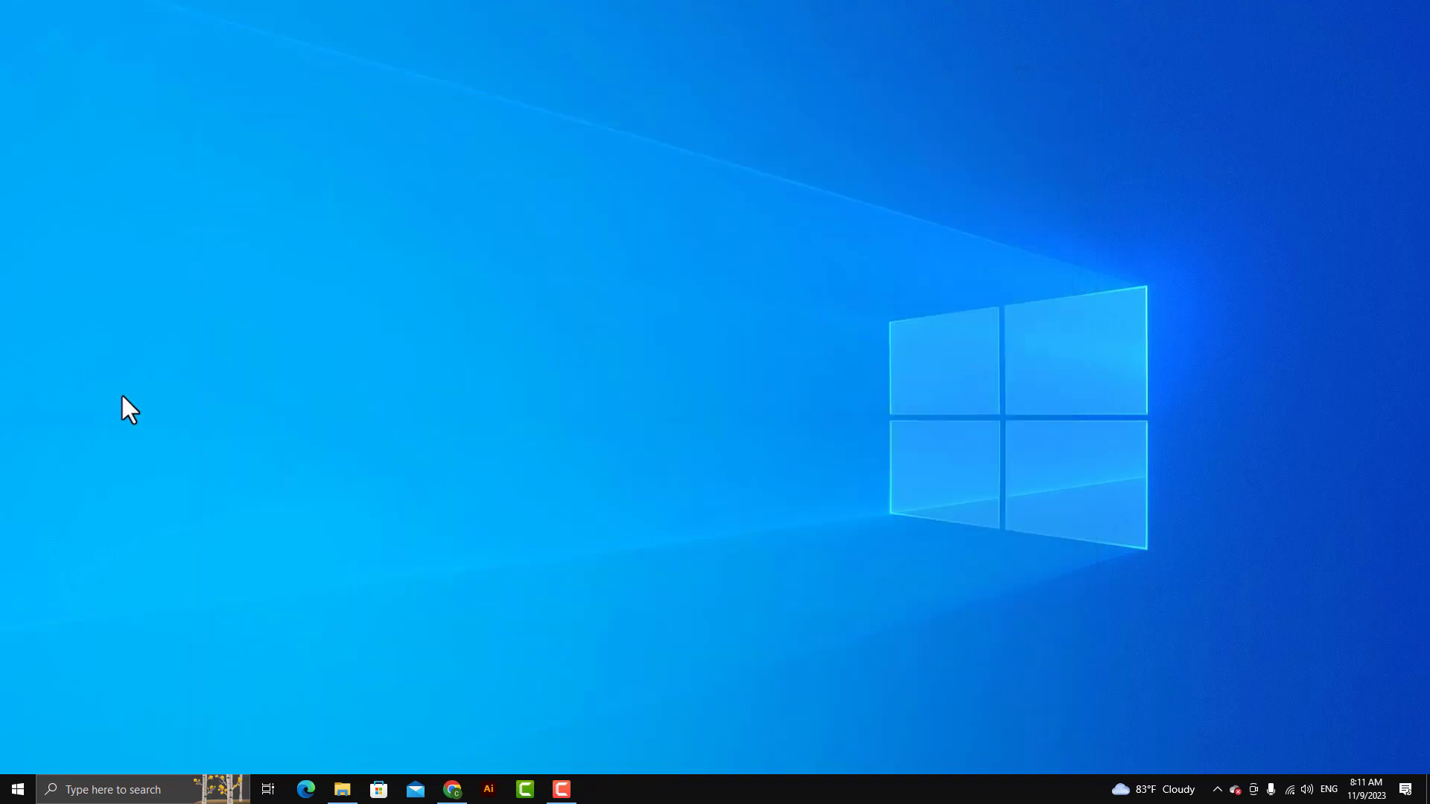
# Search Windows for "thi", reopen the properties of This PC, and highlight the device name
pyautogui.click(96, 788)
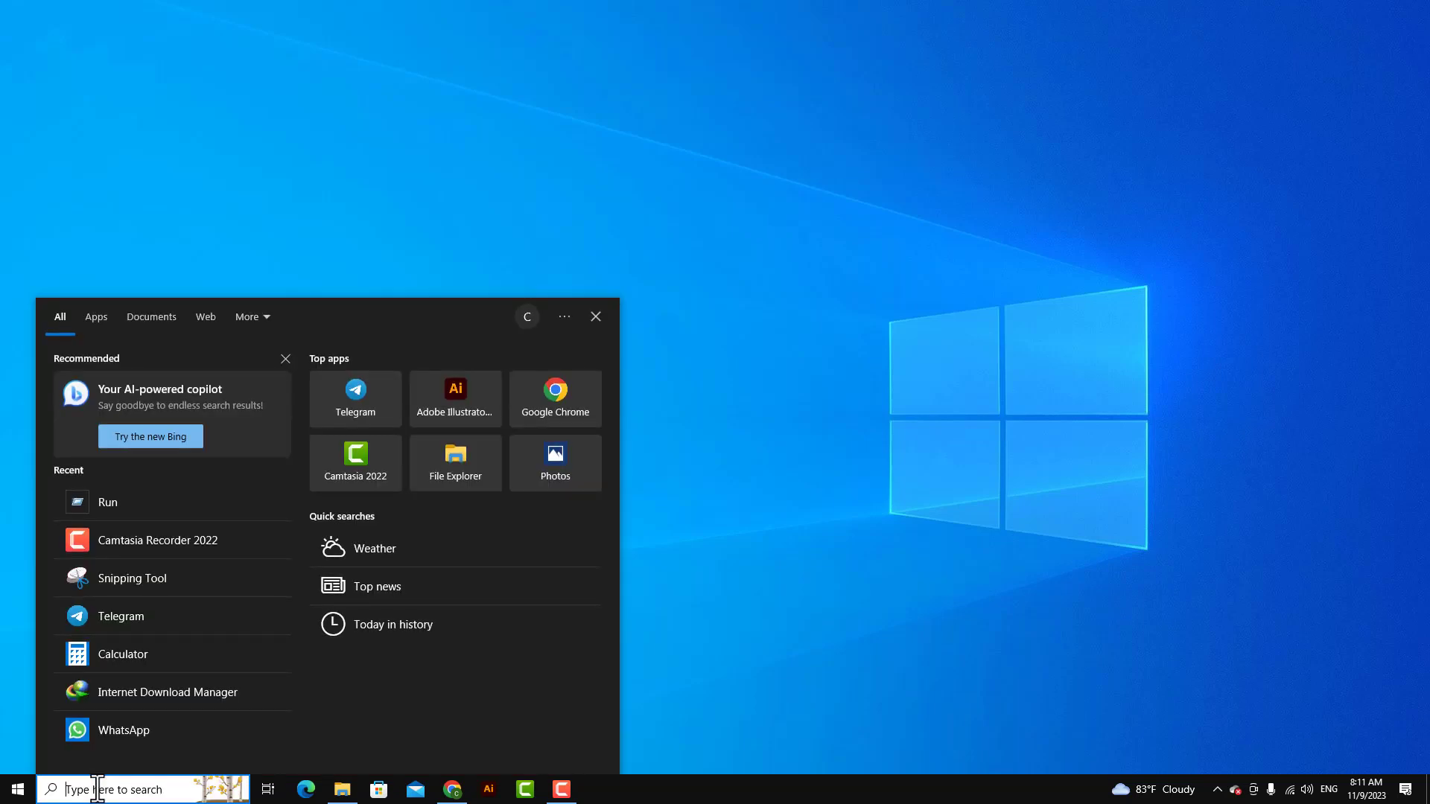
pyautogui.write('thi')
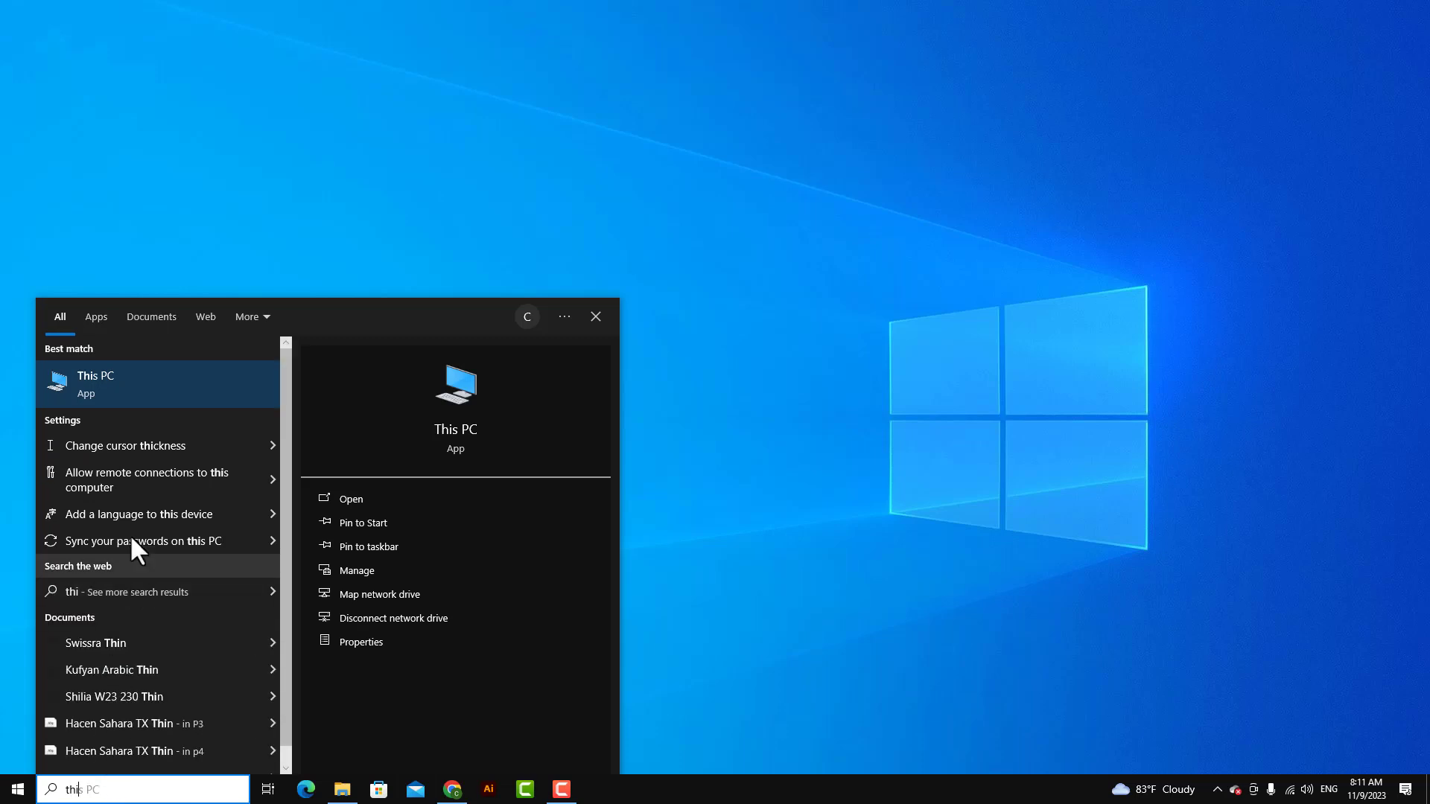
pyautogui.rightClick(195, 391)
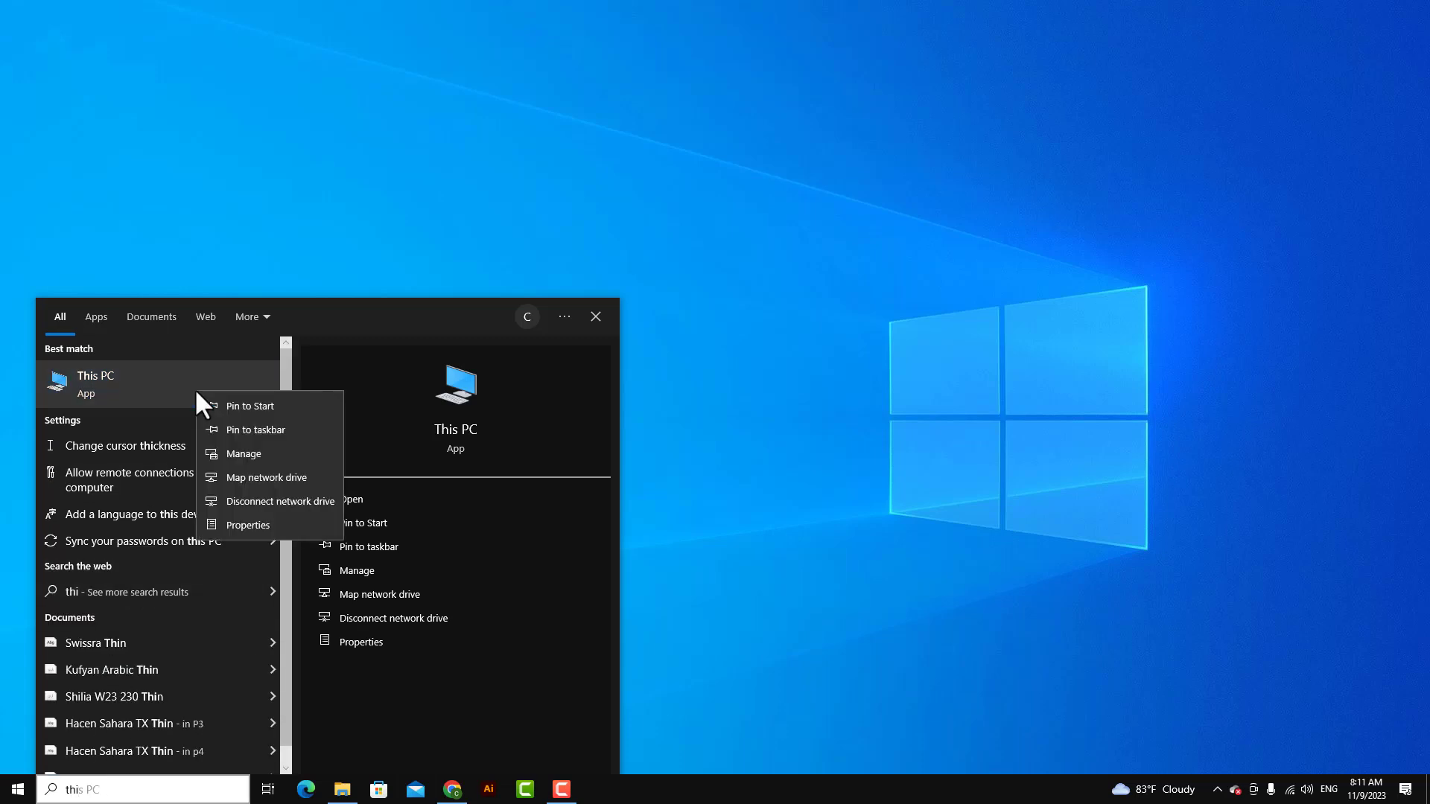
pyautogui.click(250, 520)
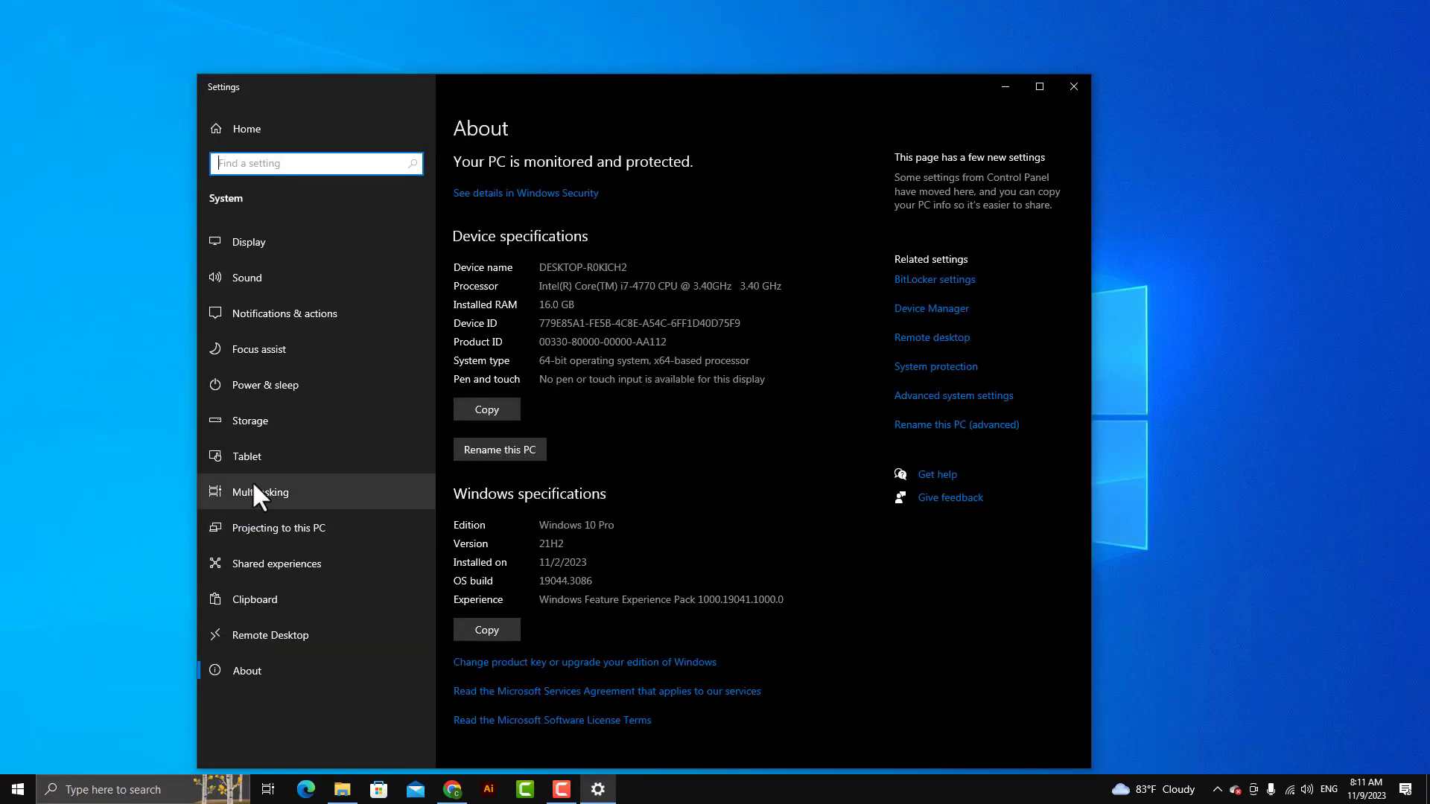
pyautogui.click(654, 268)
pyautogui.moveTo(653, 268); pyautogui.dragTo(530, 268)
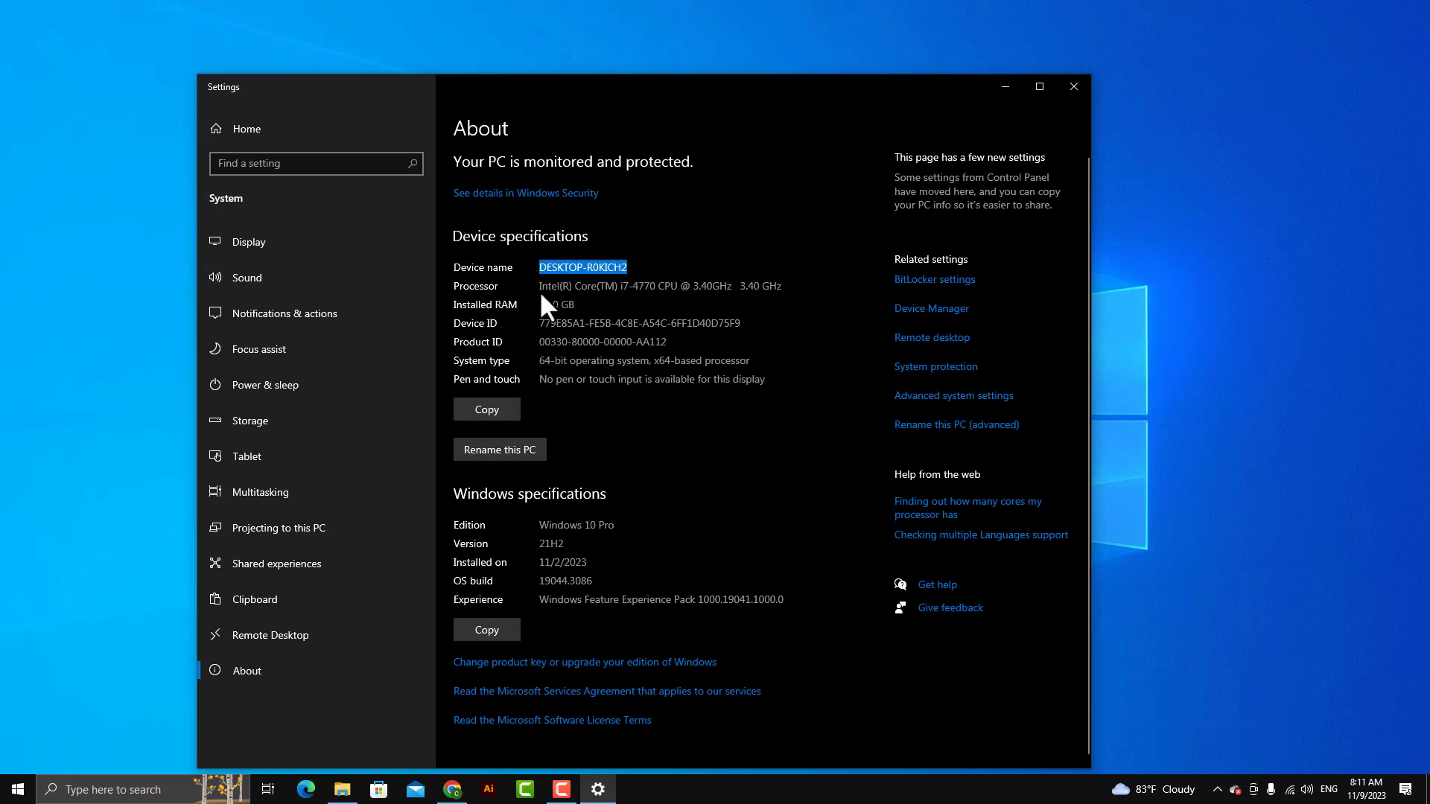
# Highlight the series and the generation digit within the processor's model name
pyautogui.click(625, 287)
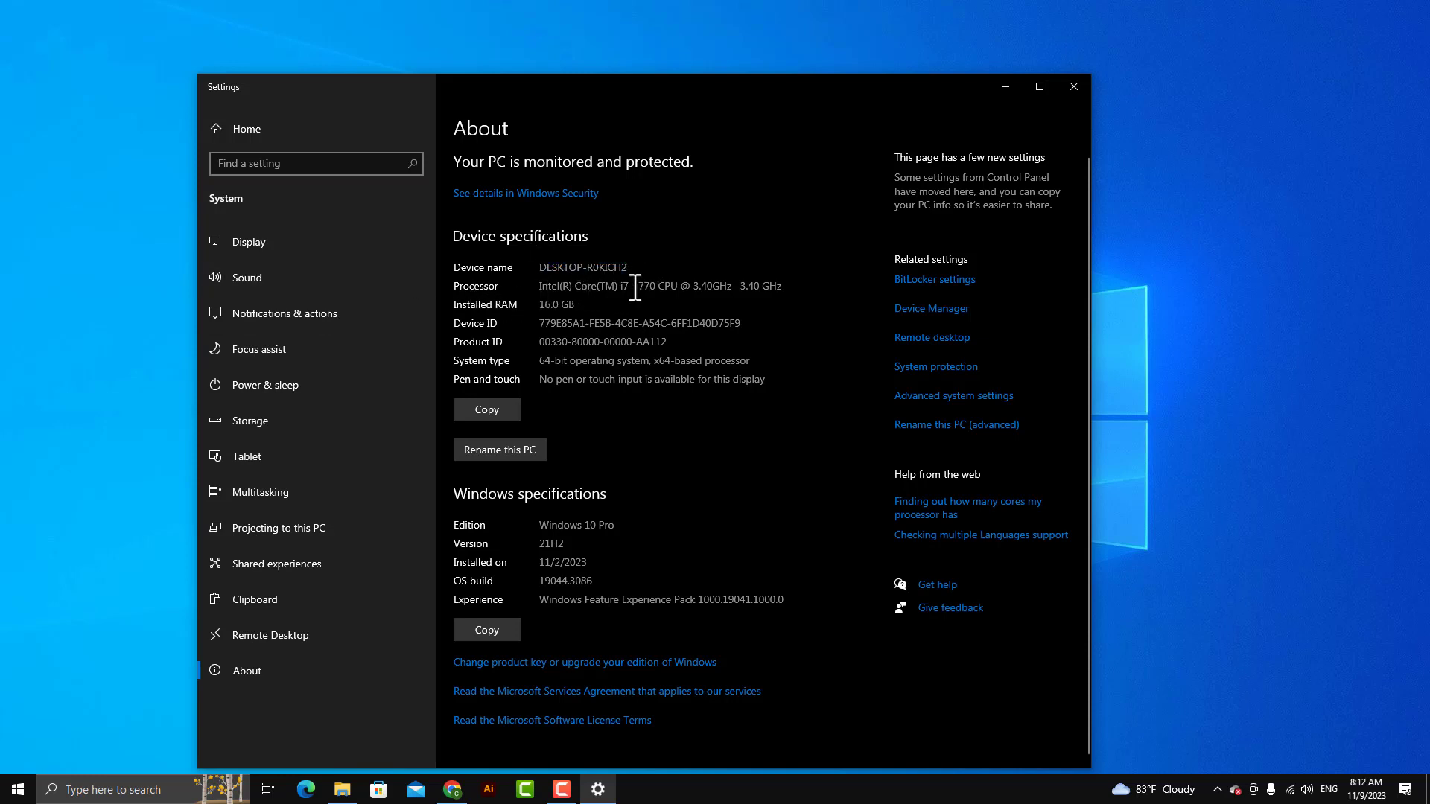
pyautogui.moveTo(631, 287); pyautogui.dragTo(621, 292)
pyautogui.click(643, 289)
pyautogui.moveTo(633, 288); pyautogui.dragTo(640, 287)
pyautogui.click(697, 314)
pyautogui.moveTo(645, 287); pyautogui.dragTo(639, 292)
pyautogui.click(642, 289)
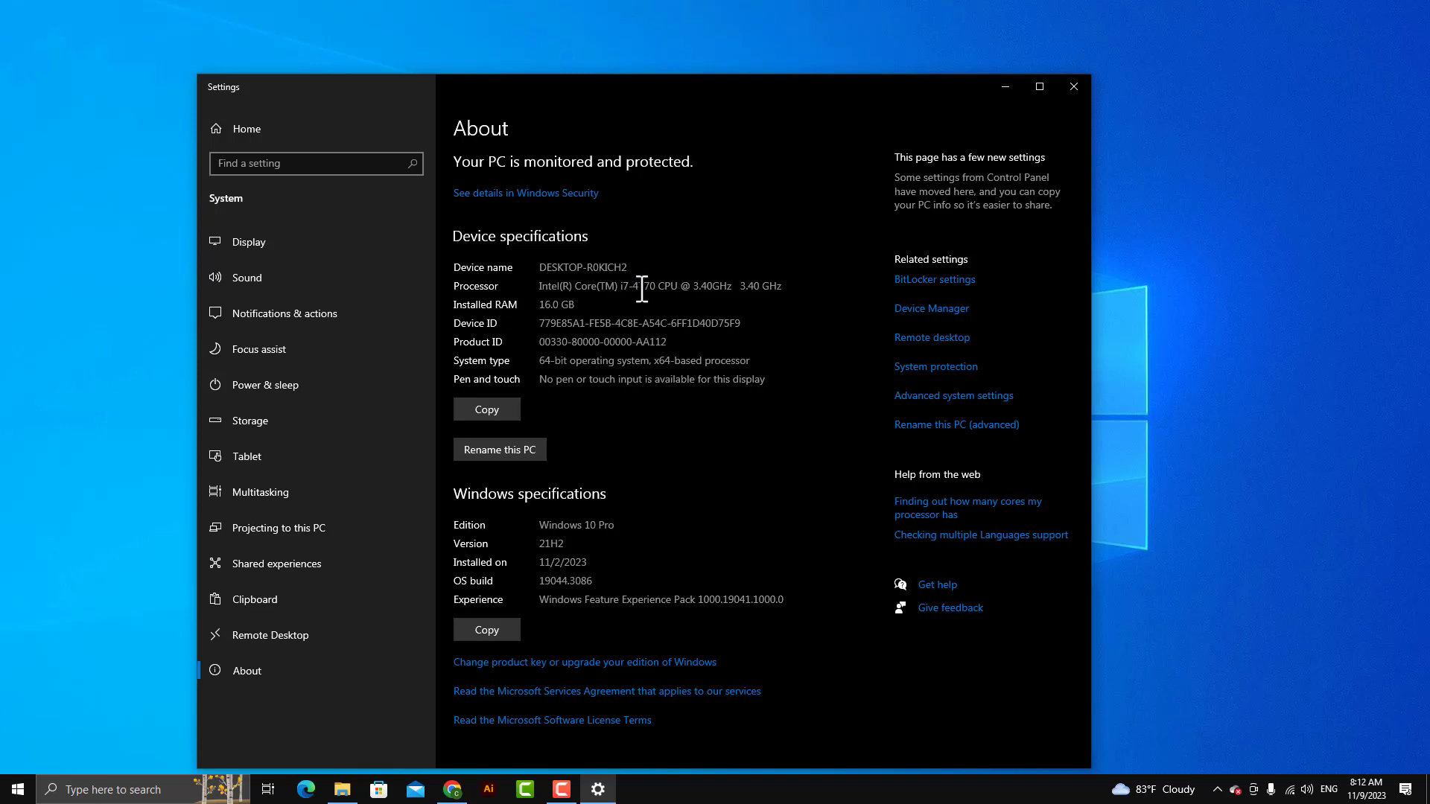
pyautogui.moveTo(631, 289); pyautogui.dragTo(638, 289)
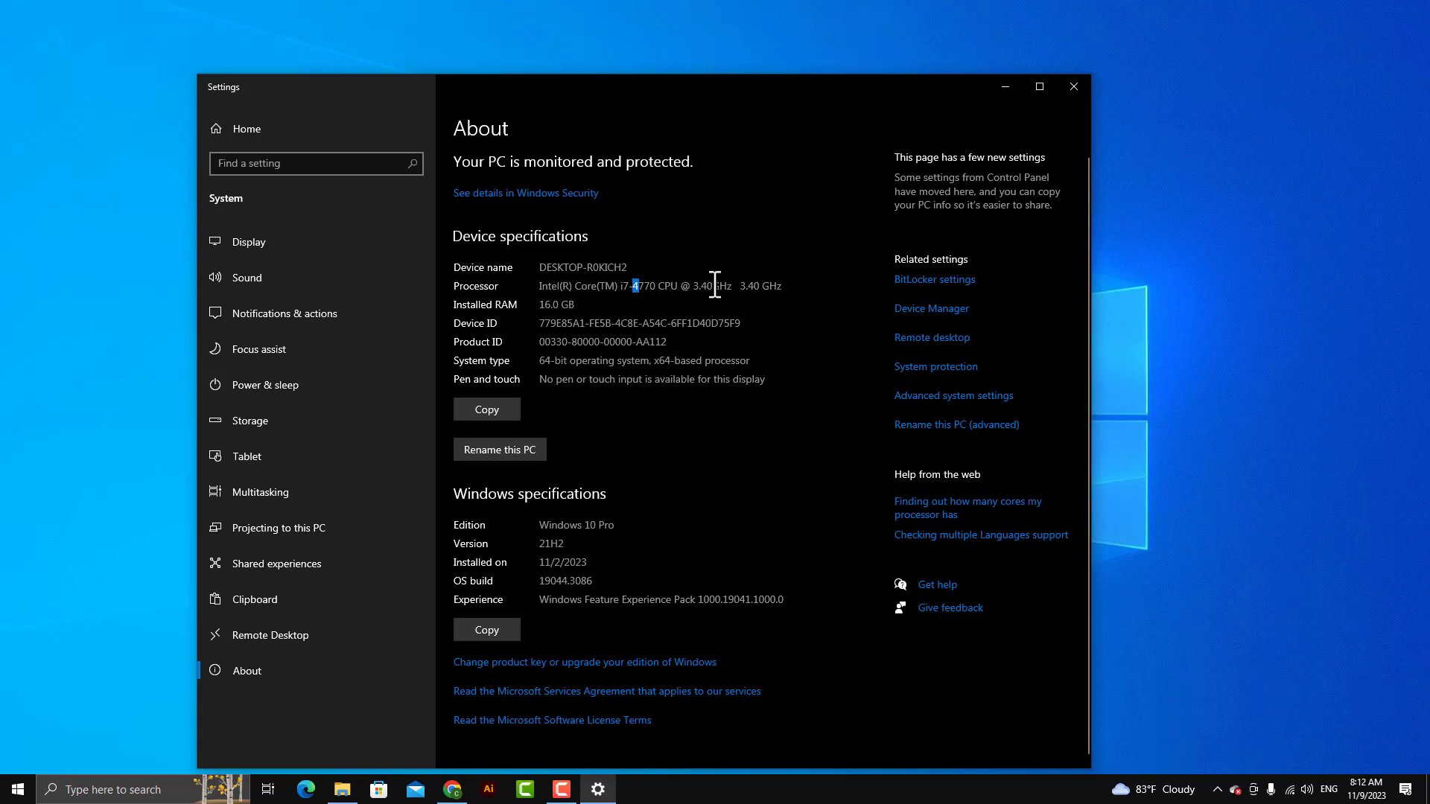
# Highlight the processor's clock speed in the device specifications
pyautogui.moveTo(710, 286); pyautogui.dragTo(692, 286)
pyautogui.doubleClick(701, 286)
pyautogui.click(704, 289)
pyautogui.moveTo(712, 286); pyautogui.dragTo(695, 291)
# Highlight the installed RAM and the system type, and close the Settings window
pyautogui.click(648, 310)
pyautogui.moveTo(582, 310); pyautogui.dragTo(539, 316)
pyautogui.click(595, 312)
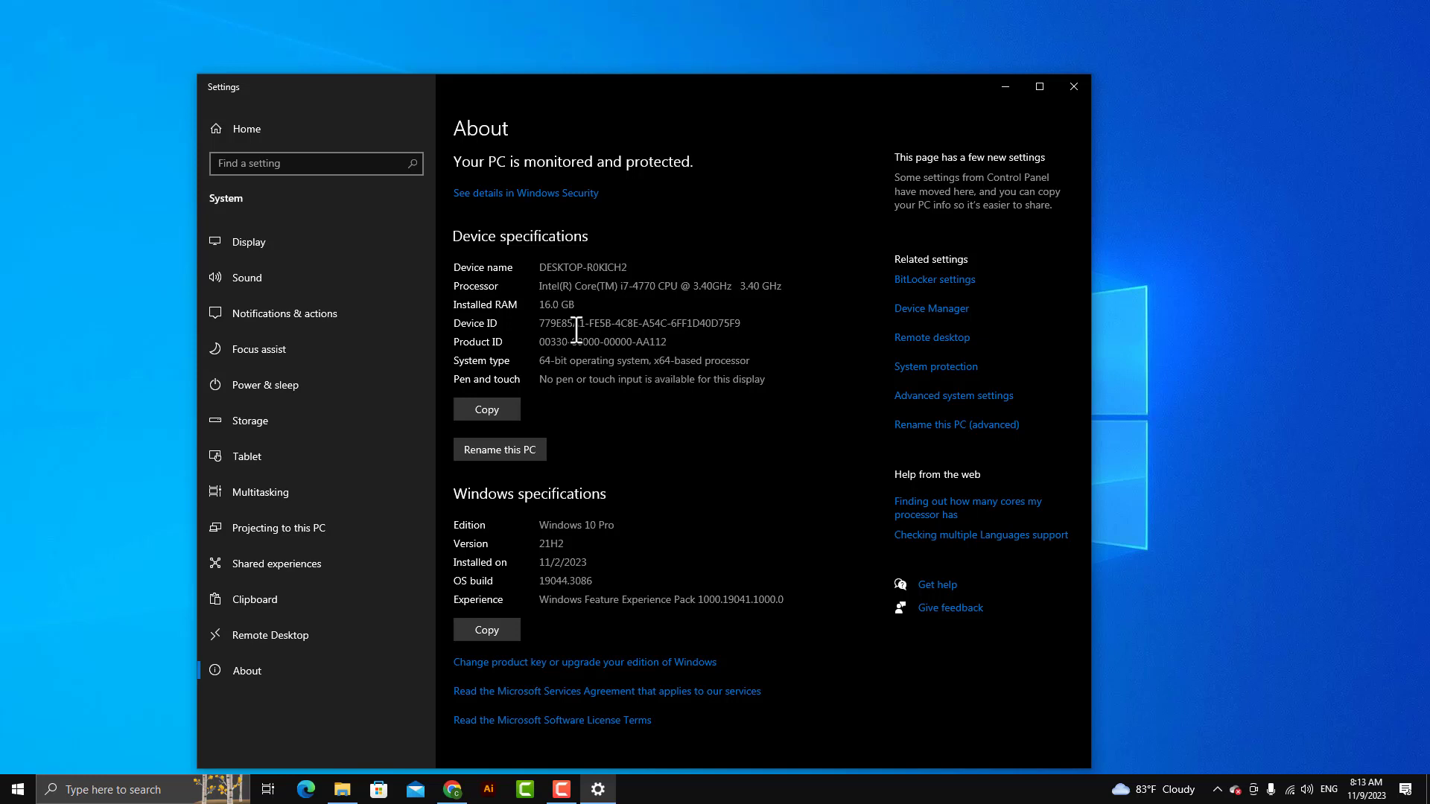
pyautogui.moveTo(581, 306); pyautogui.dragTo(542, 314)
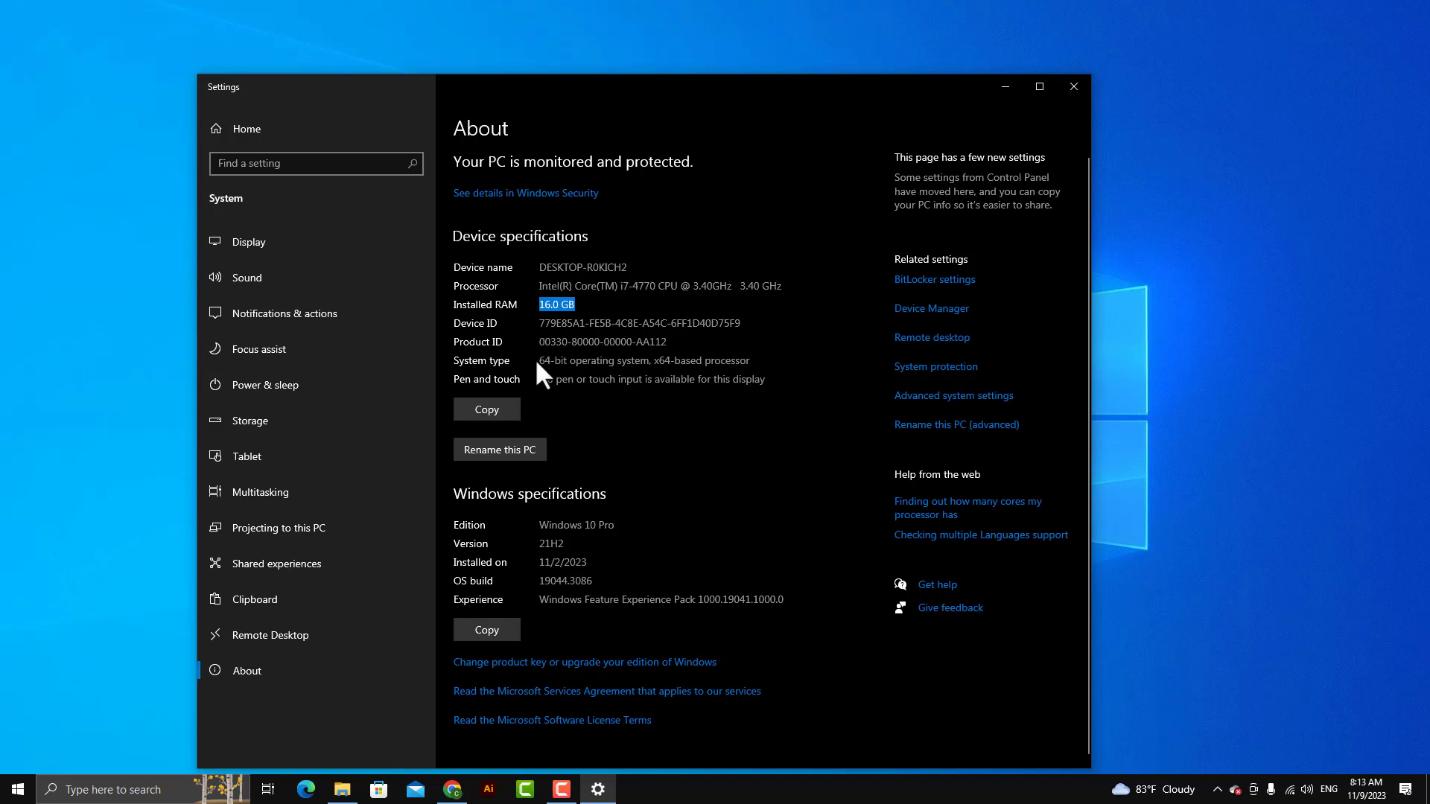
pyautogui.moveTo(540, 360); pyautogui.dragTo(770, 360)
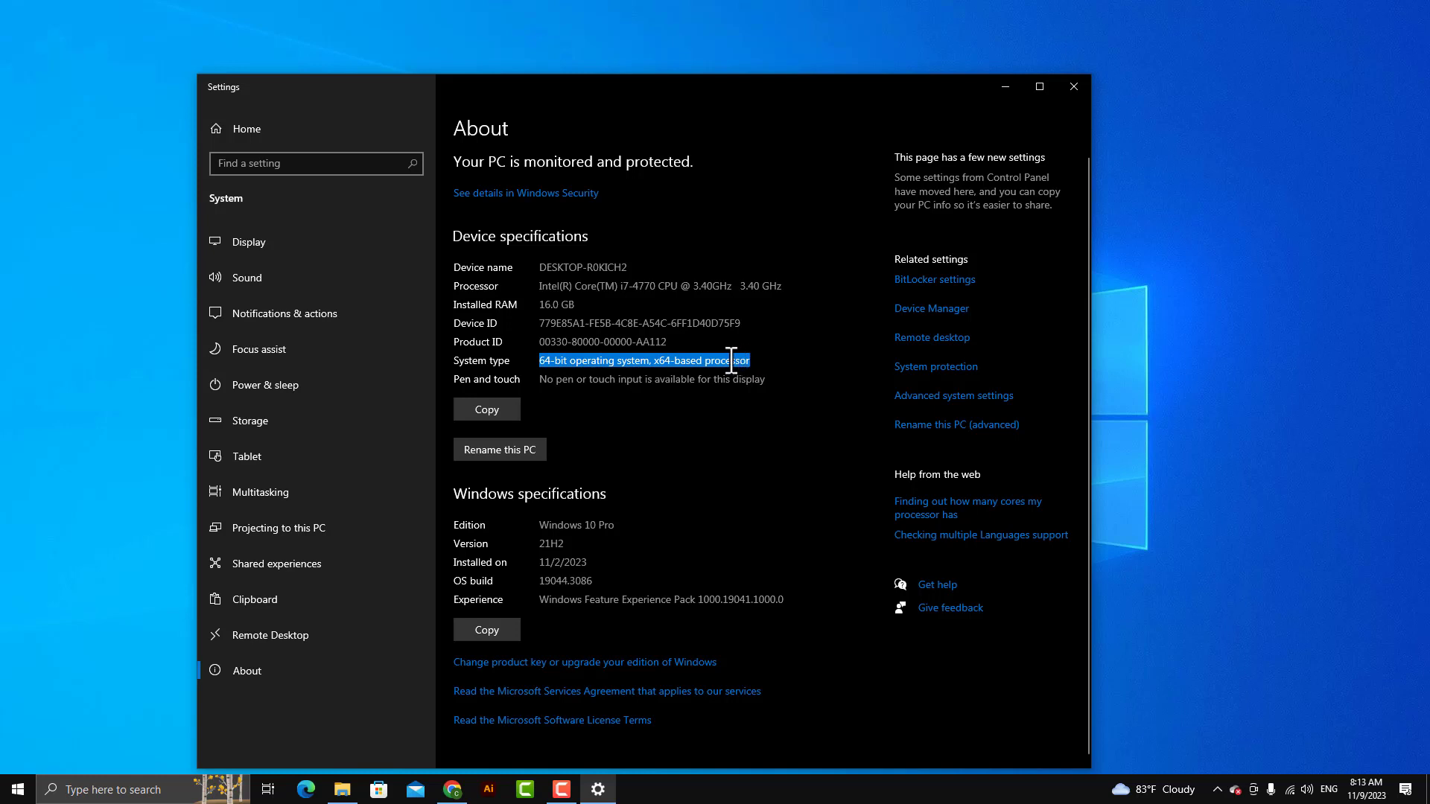
pyautogui.click(1059, 89)
# Open Task Manager in its detailed view, show the performance graphs, and maximize the window
pyautogui.rightClick(802, 799)
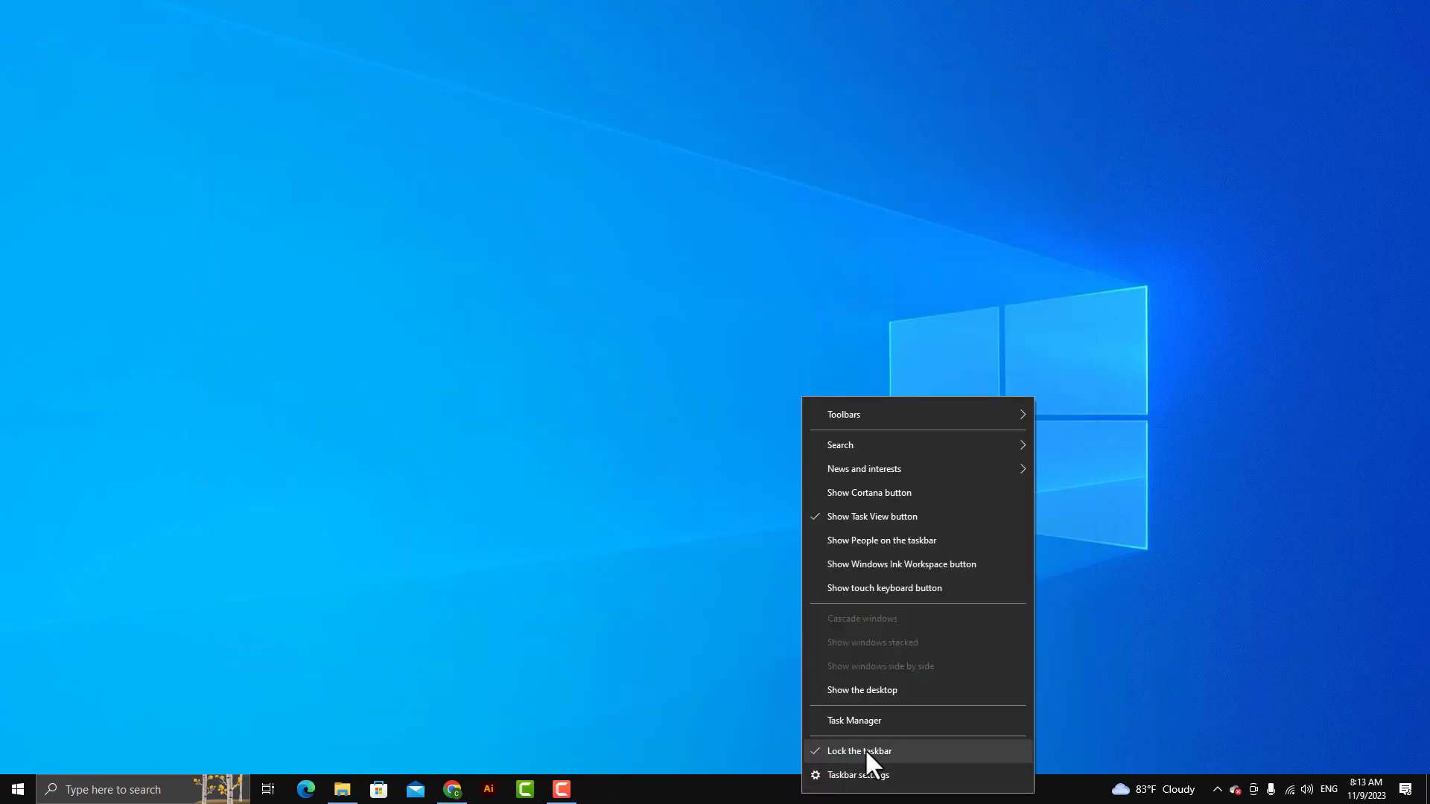
pyautogui.click(878, 720)
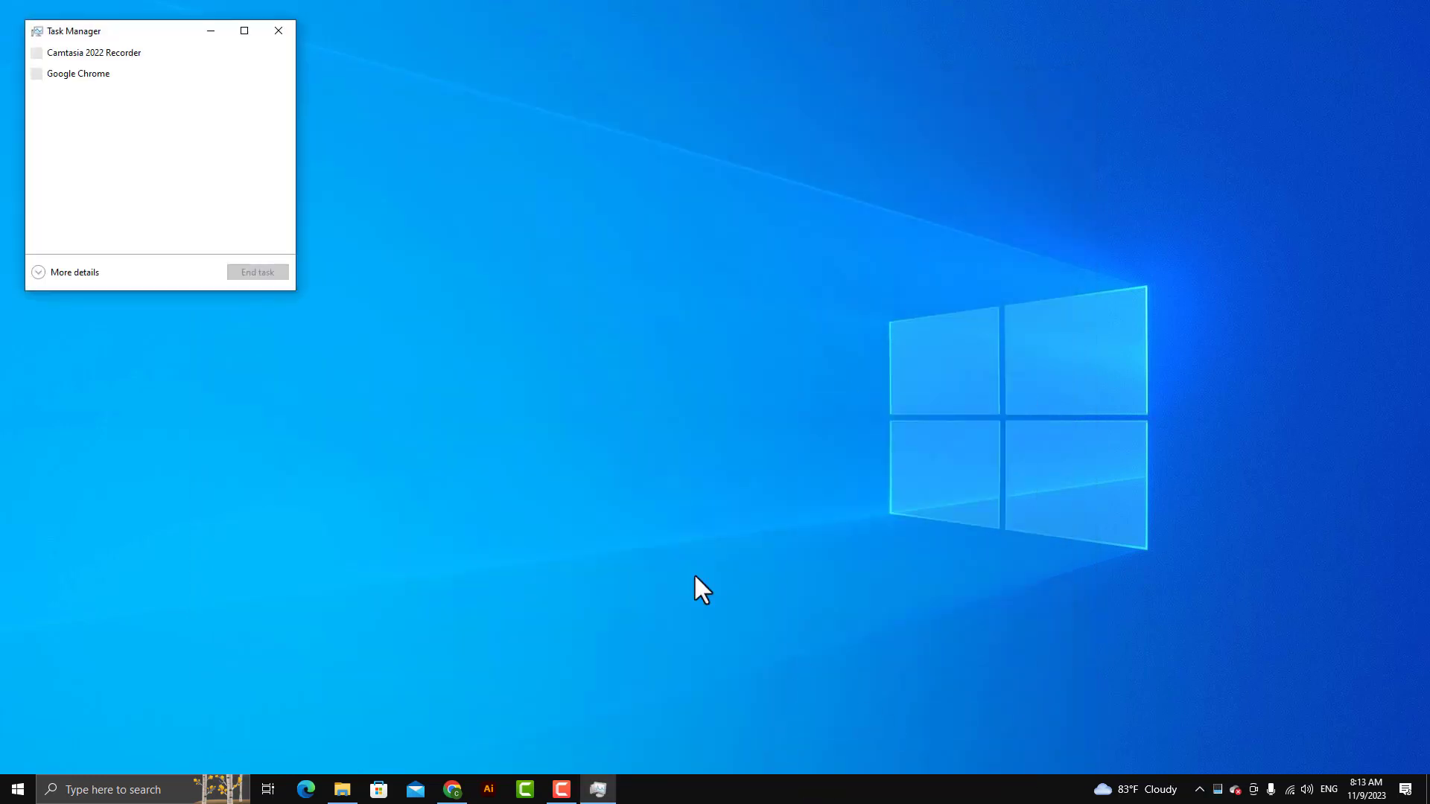
pyautogui.click(42, 274)
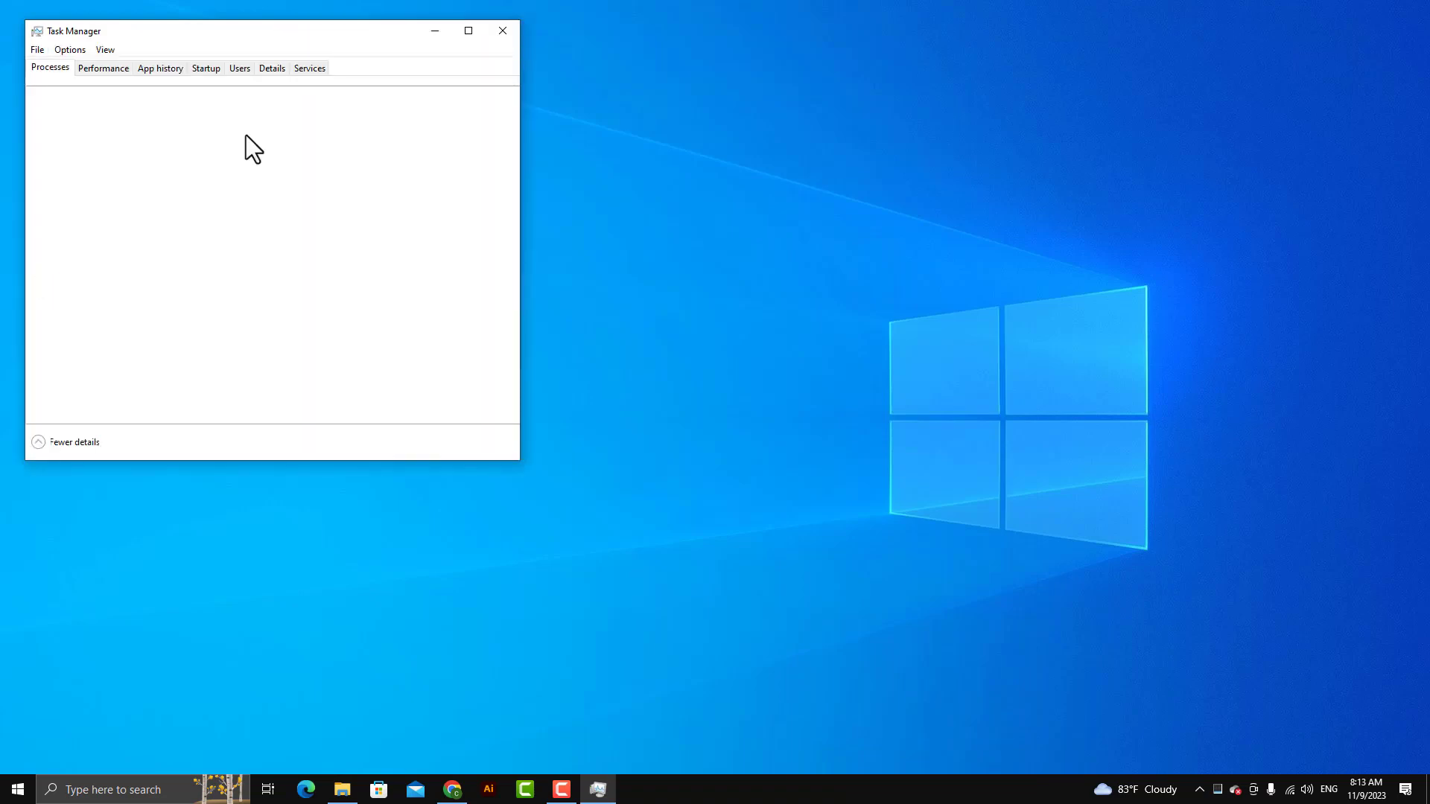
pyautogui.click(101, 69)
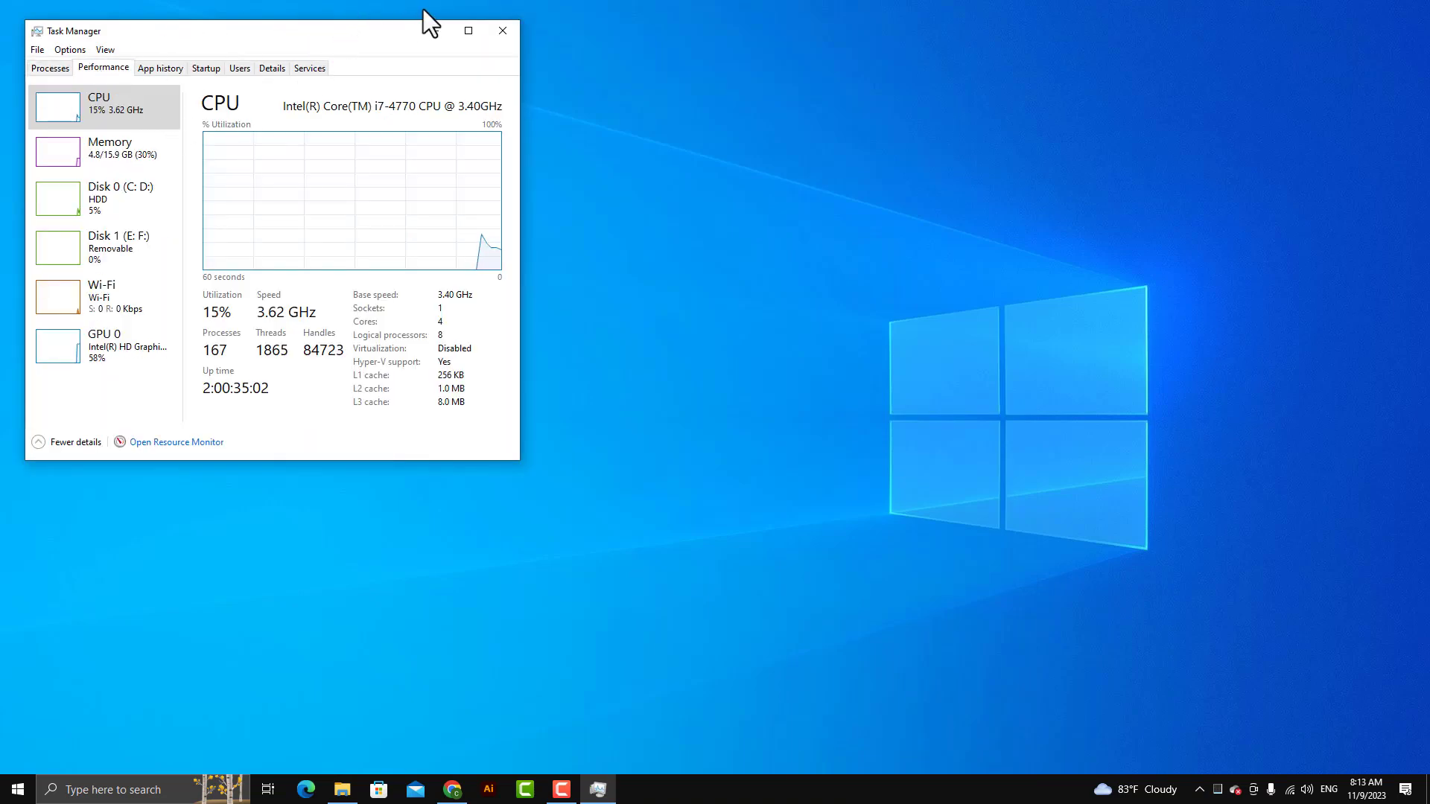
pyautogui.click(467, 25)
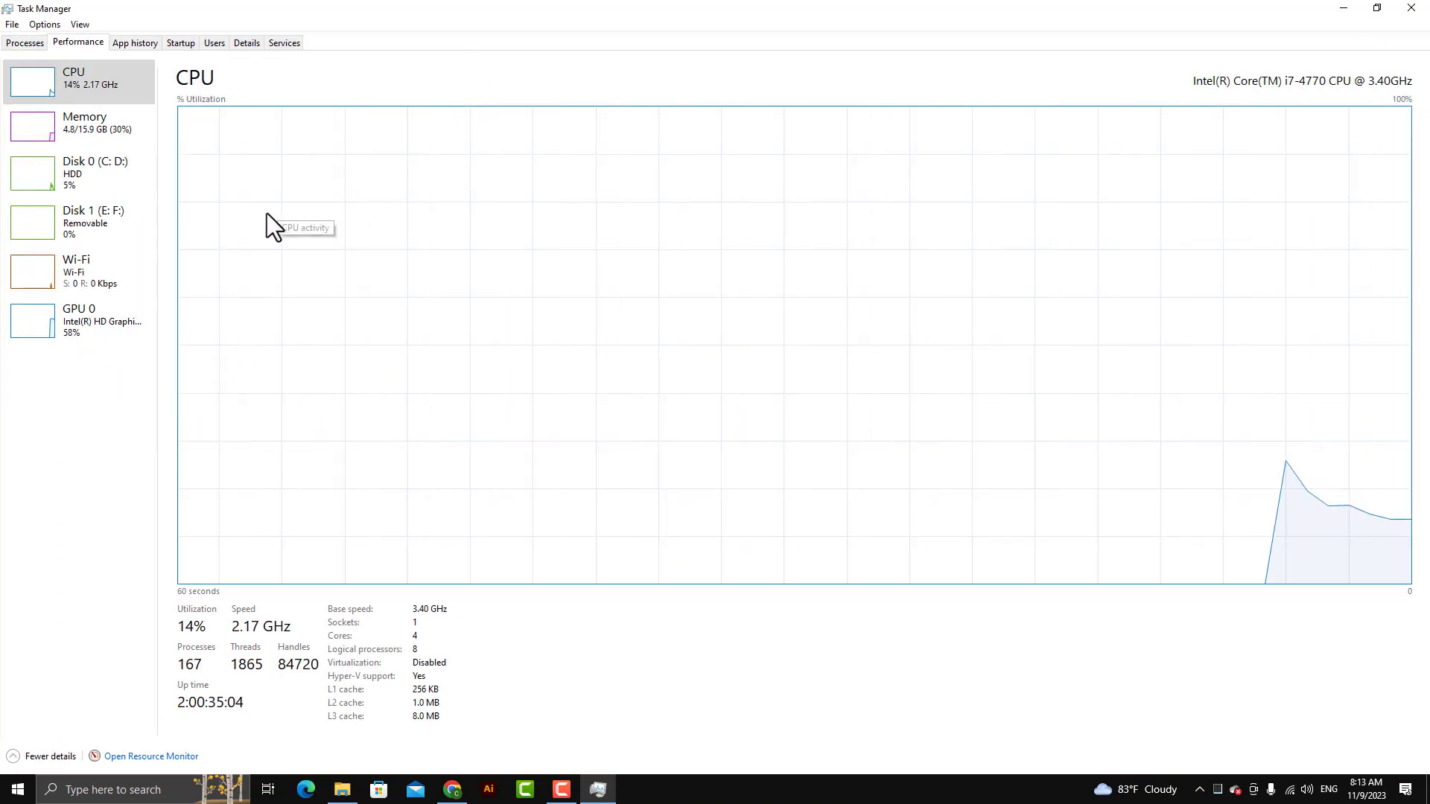
# Examine the performance details of GPU 0, Disk 1 and Disk 0, and close Task Manager
pyautogui.click(117, 325)
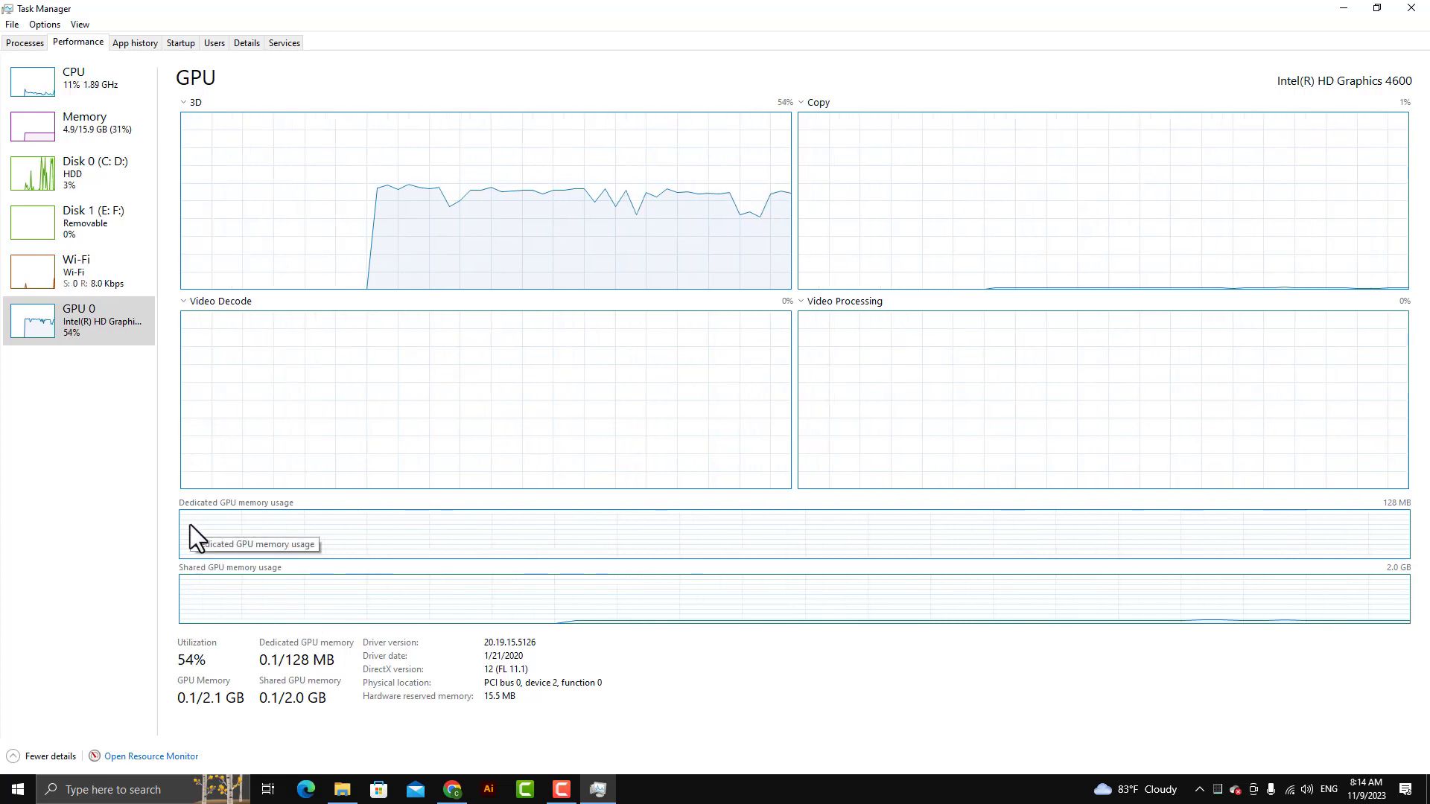
pyautogui.click(102, 230)
pyautogui.click(70, 184)
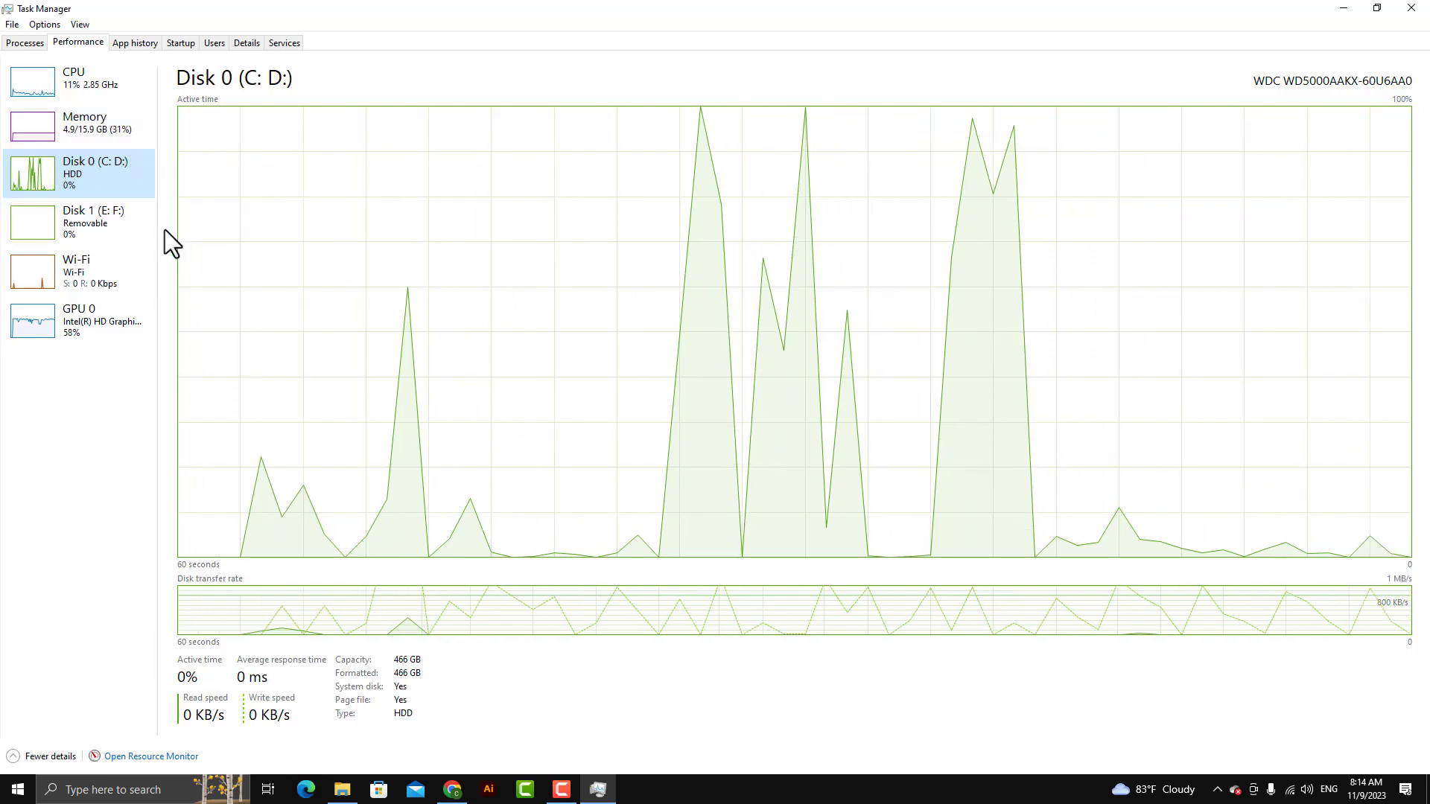
pyautogui.click(1411, 9)
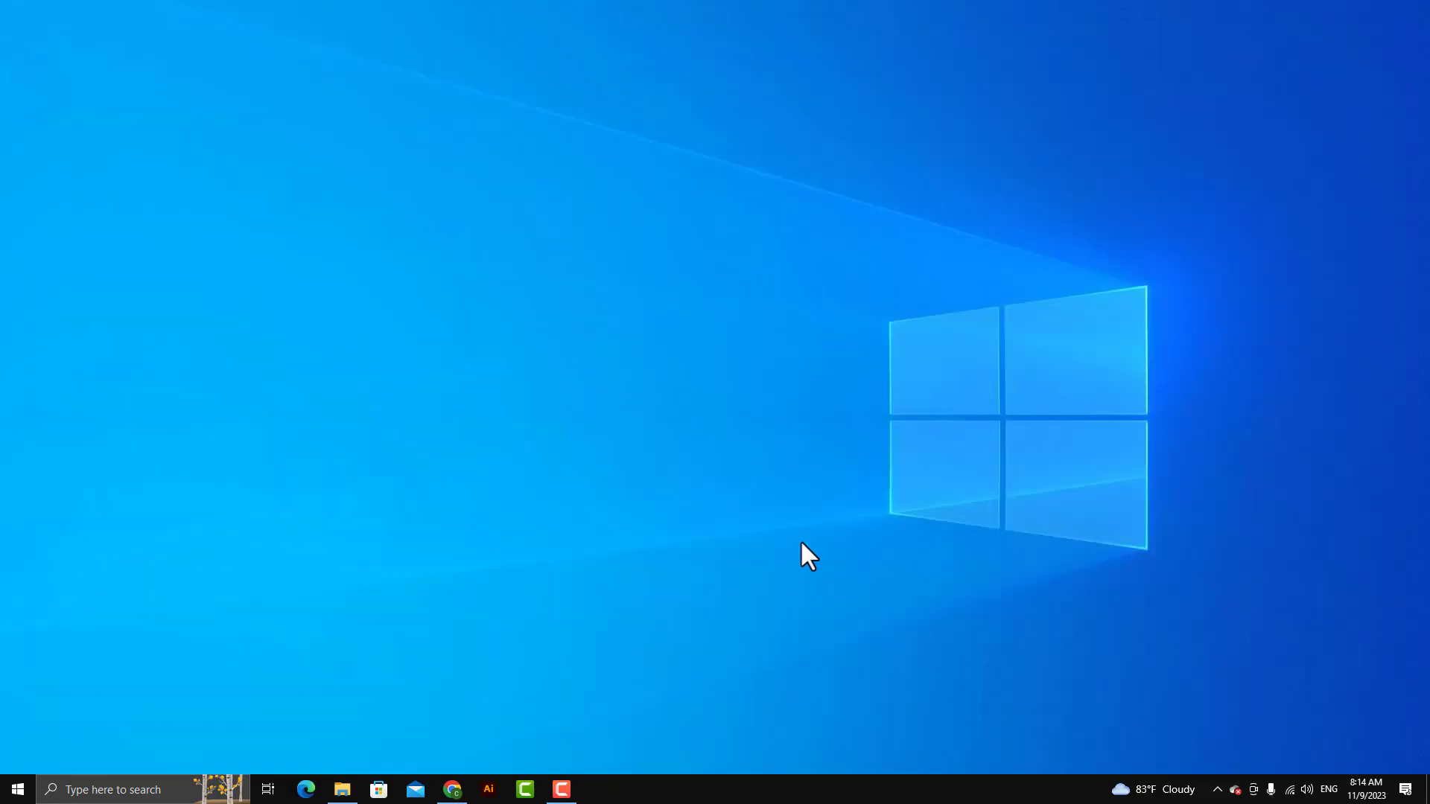